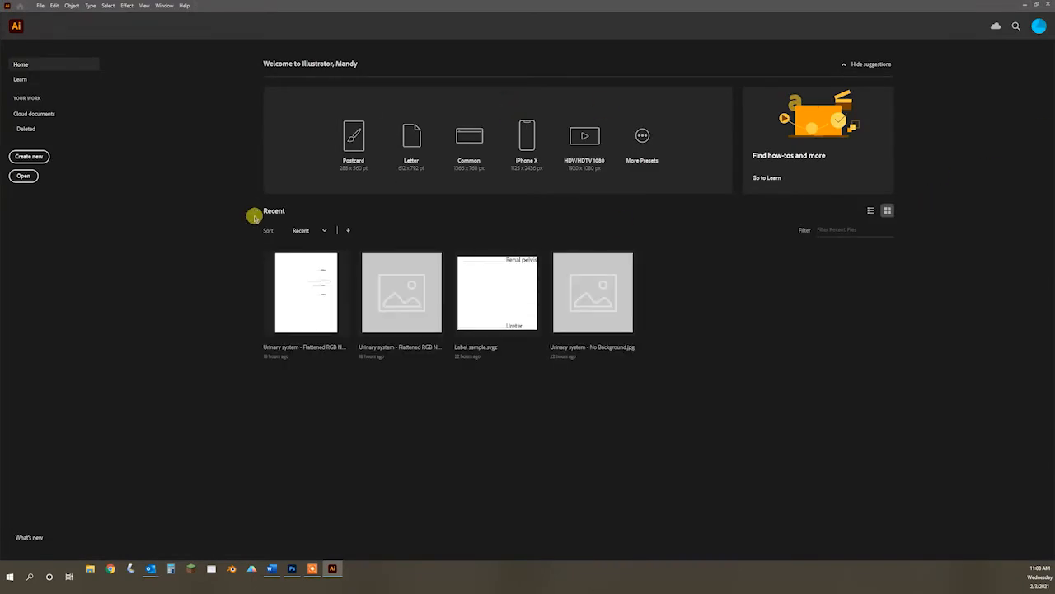
Step: Open the Photoshop file "Urinary system - Flattened RGB NO Background", converting its layers to objects
{"action": "left_click", "coordinate": [23, 176]}
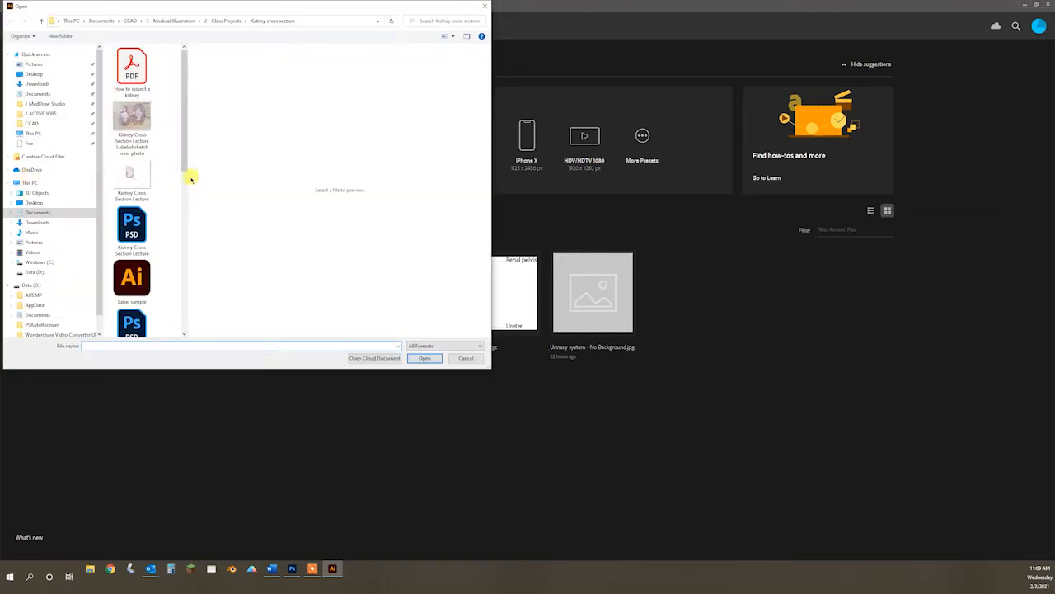
{"action": "left_click_drag", "start_coordinate": [189, 177], "coordinate": [243, 172]}
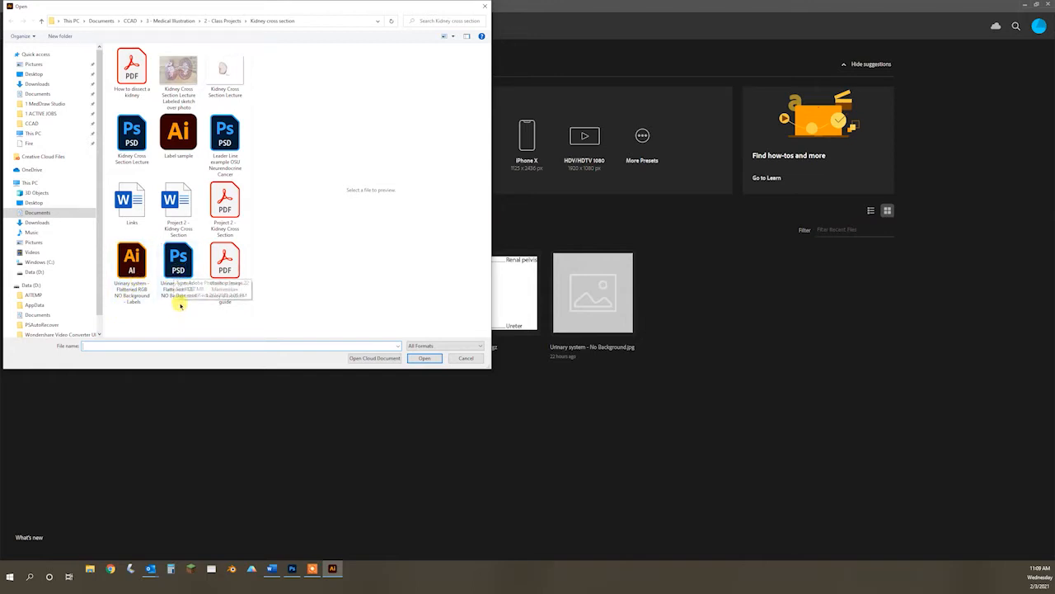
{"action": "double_click", "coordinate": [178, 270]}
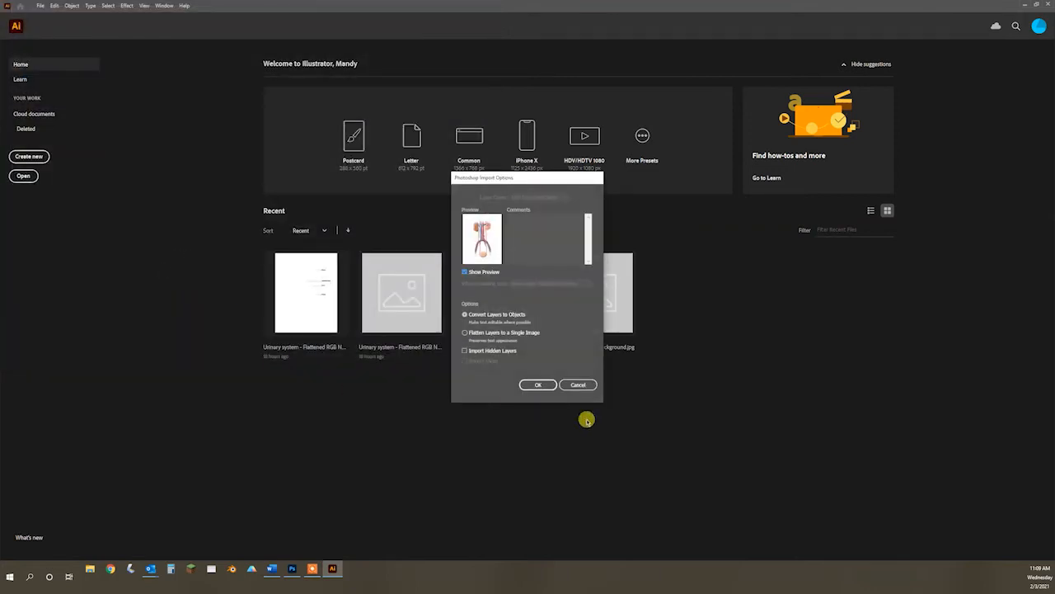
{"action": "left_click", "coordinate": [542, 385]}
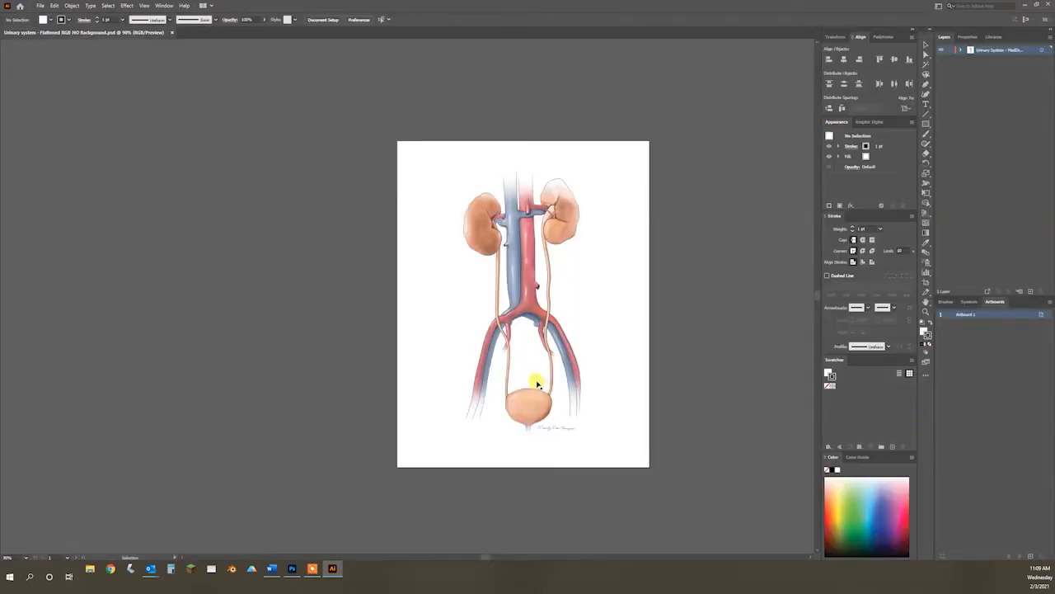
Step: Lock the urinary system artwork layer and add a new layer above it
{"action": "key", "text": "z"}
{"action": "left_click_drag", "start_coordinate": [513, 368], "coordinate": [414, 362]}
{"action": "key", "text": "space"}
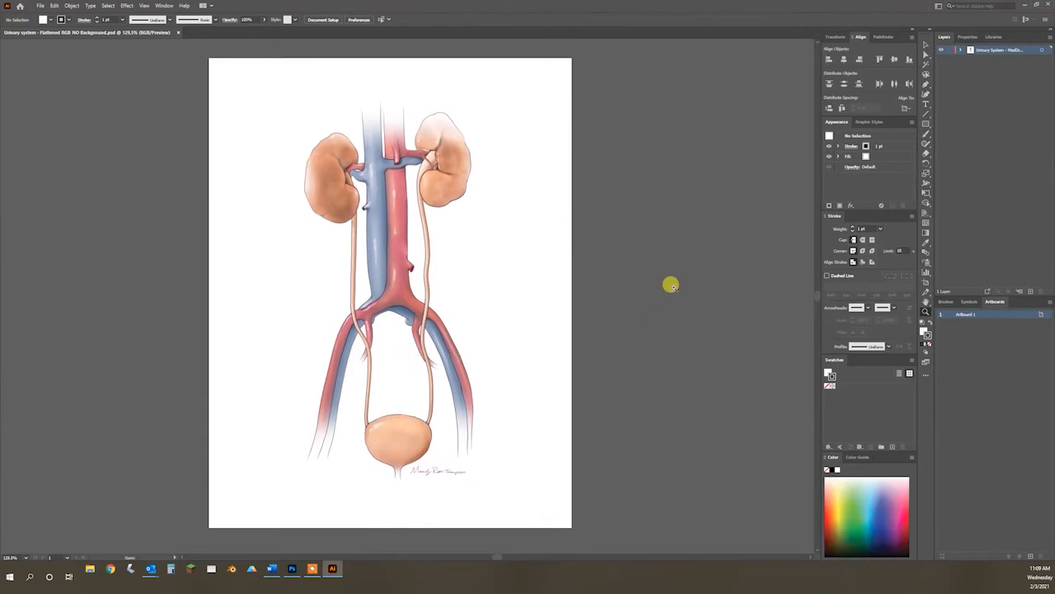
{"action": "left_click", "coordinate": [949, 52]}
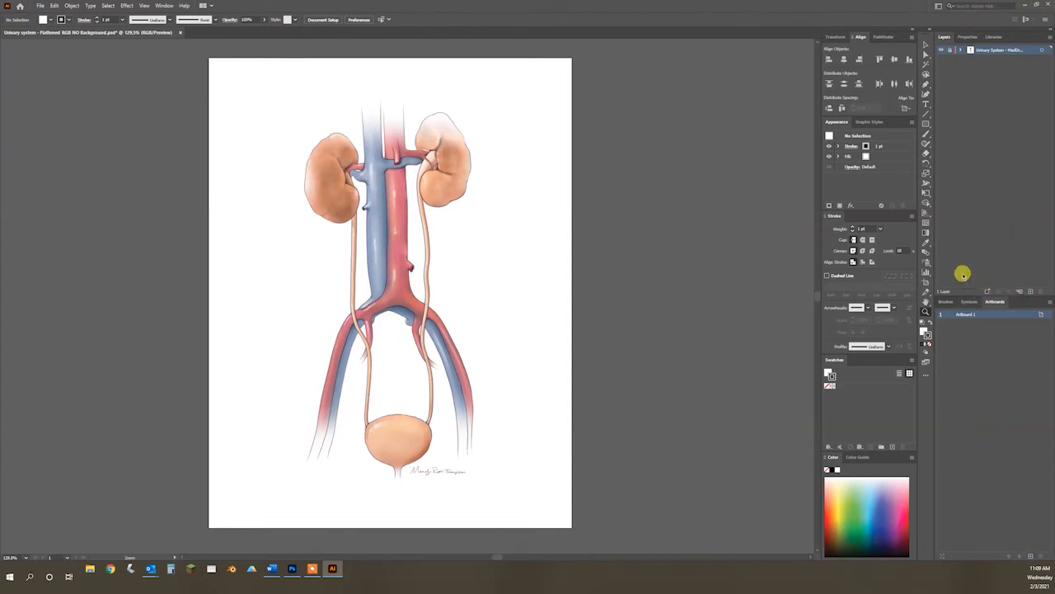
{"action": "left_click", "coordinate": [1028, 291]}
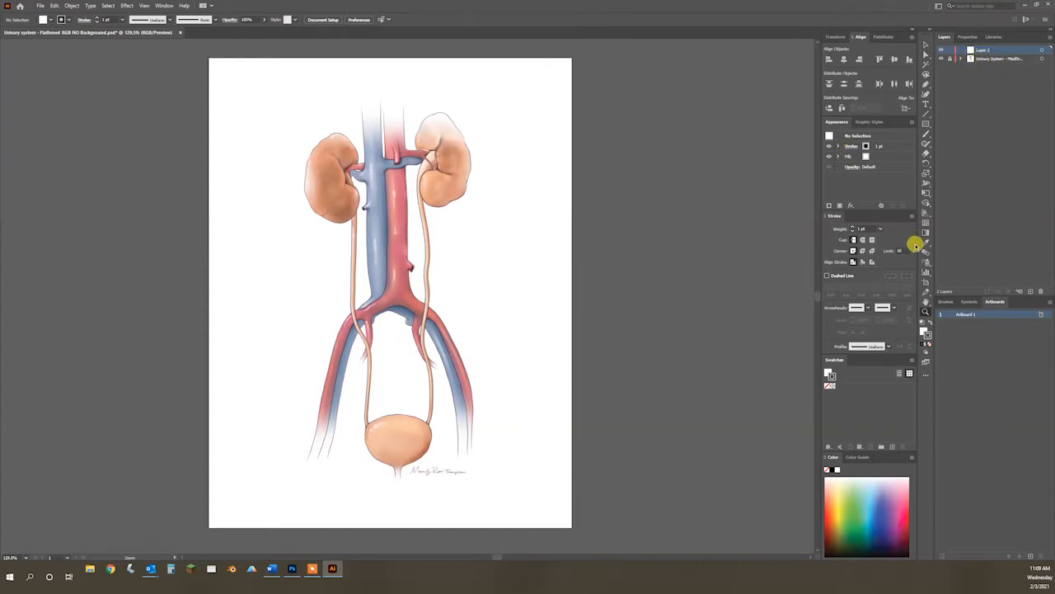
Step: Add the text label "Kidney" in the blank area just outside the right-hand kidney
{"action": "left_click", "coordinate": [926, 102]}
{"action": "left_click", "coordinate": [489, 170]}
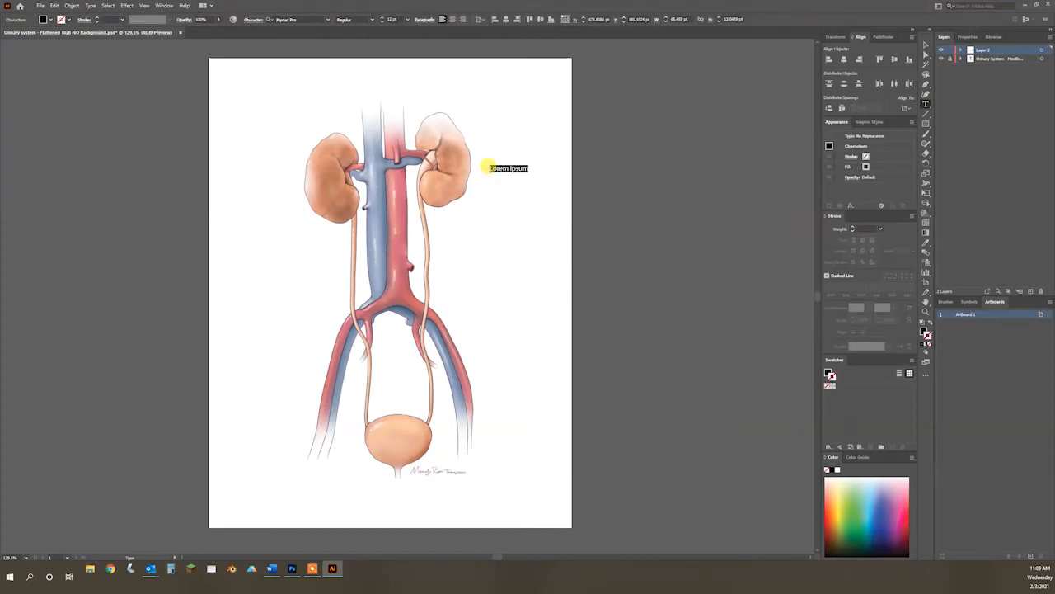
{"action": "key", "text": "BackSpace"}
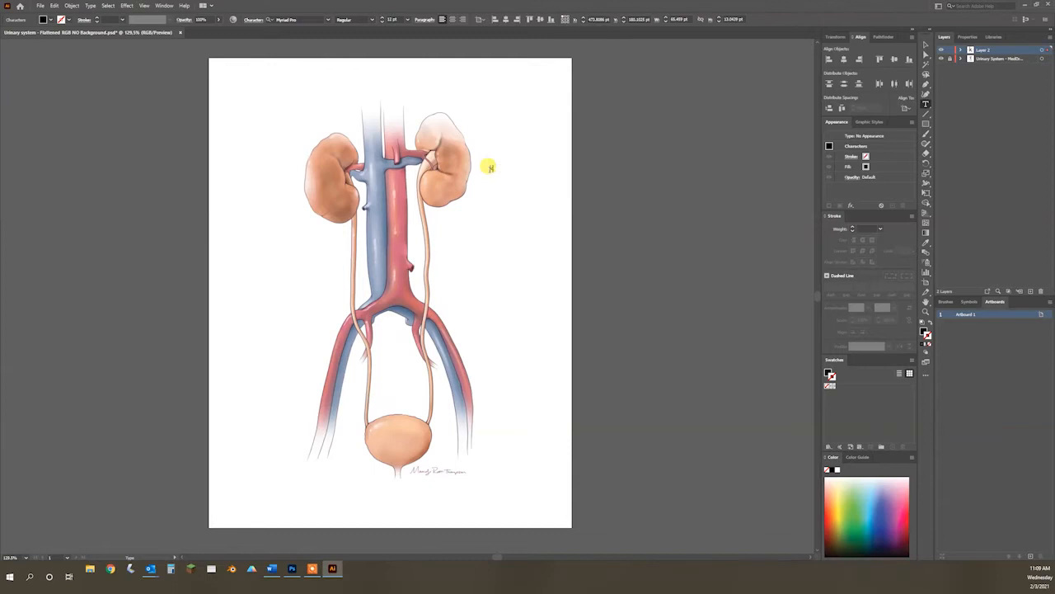
{"action": "key", "text": "BackSpace"}
{"action": "key", "text": "BackSpace"}
{"action": "key", "text": "BackSpace"}
{"action": "key", "text": "BackSpace"}
{"action": "type", "text": "Kidney"}
{"action": "left_click", "coordinate": [925, 43]}
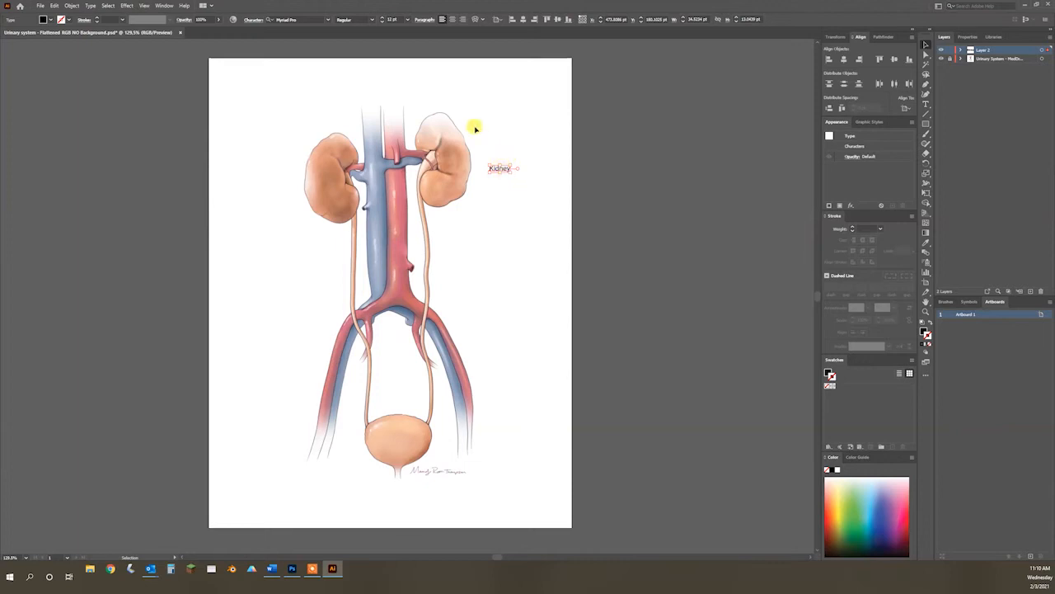
Step: Try larger and smaller font sizes on the "Kidney" label, settling on 10 pt
{"action": "left_click", "coordinate": [381, 21]}
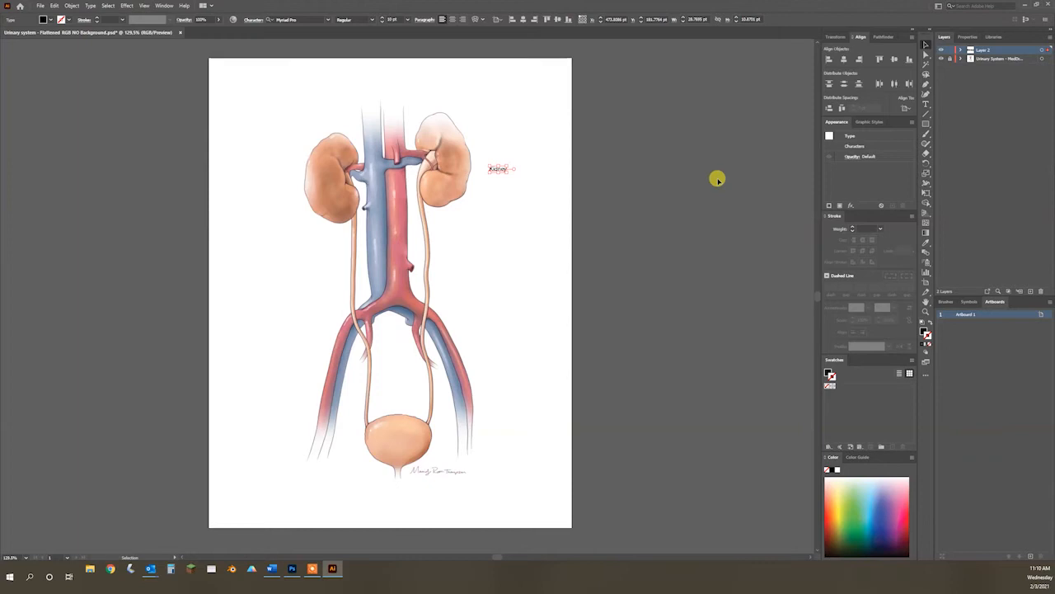
{"action": "left_click", "coordinate": [382, 18]}
{"action": "left_click", "coordinate": [382, 19]}
{"action": "left_click", "coordinate": [382, 18]}
{"action": "left_click", "coordinate": [382, 19]}
{"action": "left_click", "coordinate": [381, 18]}
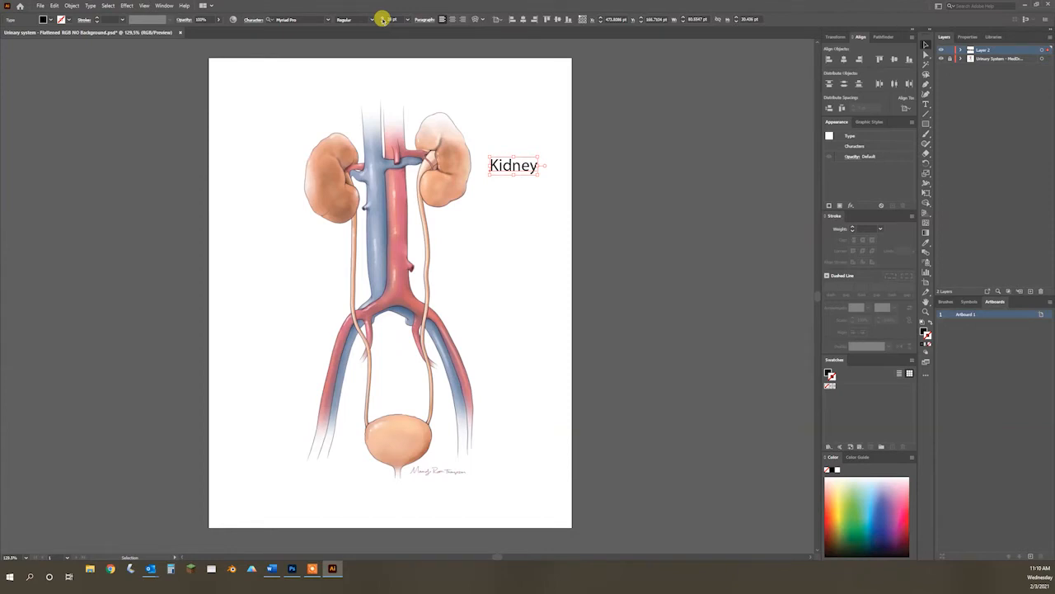
{"action": "left_click", "coordinate": [382, 22]}
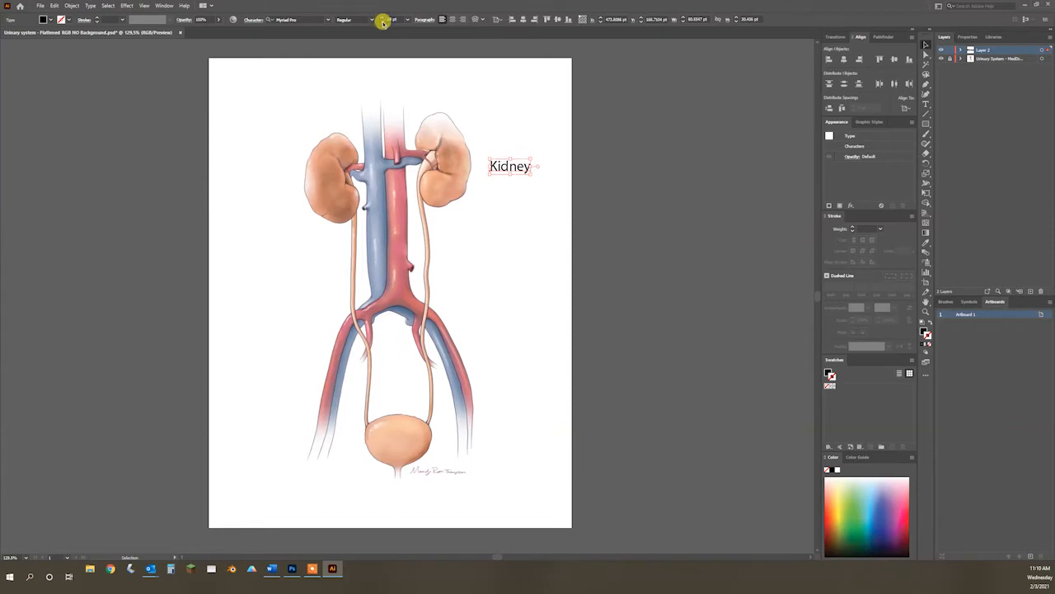
{"action": "left_click", "coordinate": [383, 22]}
{"action": "left_click", "coordinate": [383, 22]}
{"action": "left_click", "coordinate": [383, 22]}
{"action": "left_click", "coordinate": [381, 18]}
{"action": "left_click", "coordinate": [382, 18]}
{"action": "left_click", "coordinate": [382, 18]}
{"action": "left_click", "coordinate": [383, 22]}
{"action": "left_click", "coordinate": [382, 23]}
{"action": "left_click", "coordinate": [383, 22]}
{"action": "left_click", "coordinate": [383, 23]}
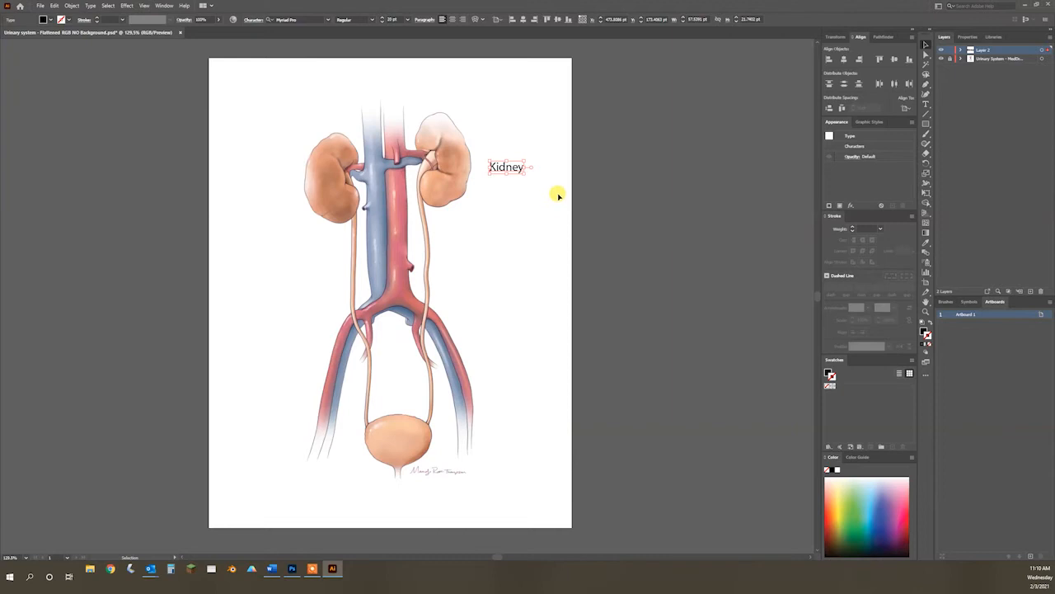
{"action": "left_click", "coordinate": [382, 23]}
{"action": "left_click", "coordinate": [382, 23]}
{"action": "left_click", "coordinate": [382, 23]}
{"action": "left_click", "coordinate": [382, 23]}
{"action": "left_click", "coordinate": [382, 23]}
{"action": "left_click", "coordinate": [382, 23]}
{"action": "left_click", "coordinate": [382, 23]}
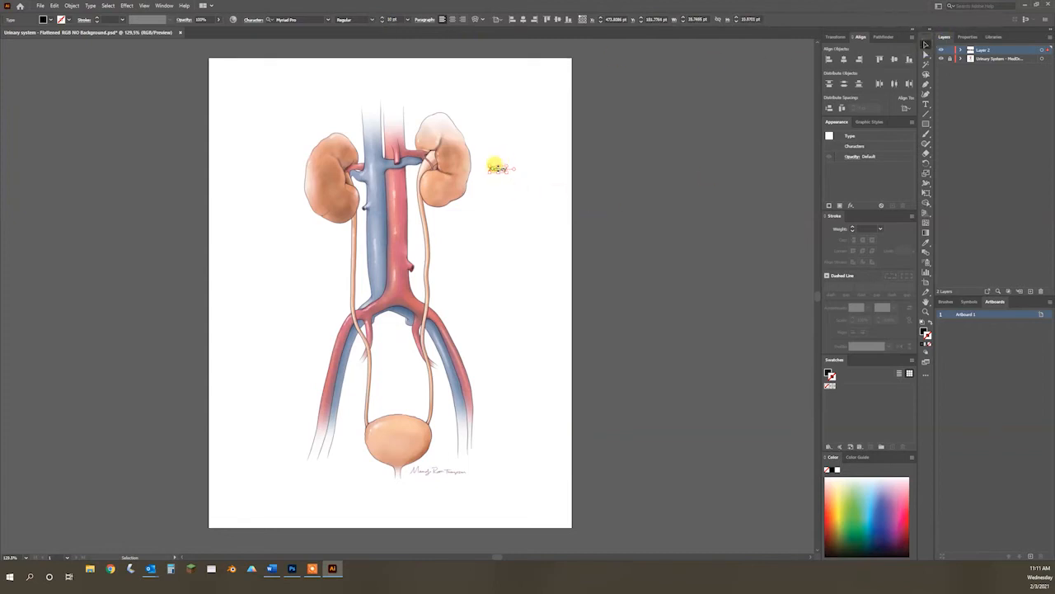
Step: Move the "Kidney" label slightly up and to the right beside the kidney, and deselect it
{"action": "mouse_move", "coordinate": [501, 168]}
{"action": "left_mouse_down"}
{"action": "mouse_move", "coordinate": [501, 151]}
{"action": "mouse_move", "coordinate": [507, 163]}
{"action": "left_mouse_up"}
{"action": "left_click_drag", "start_coordinate": [503, 163], "coordinate": [502, 161]}
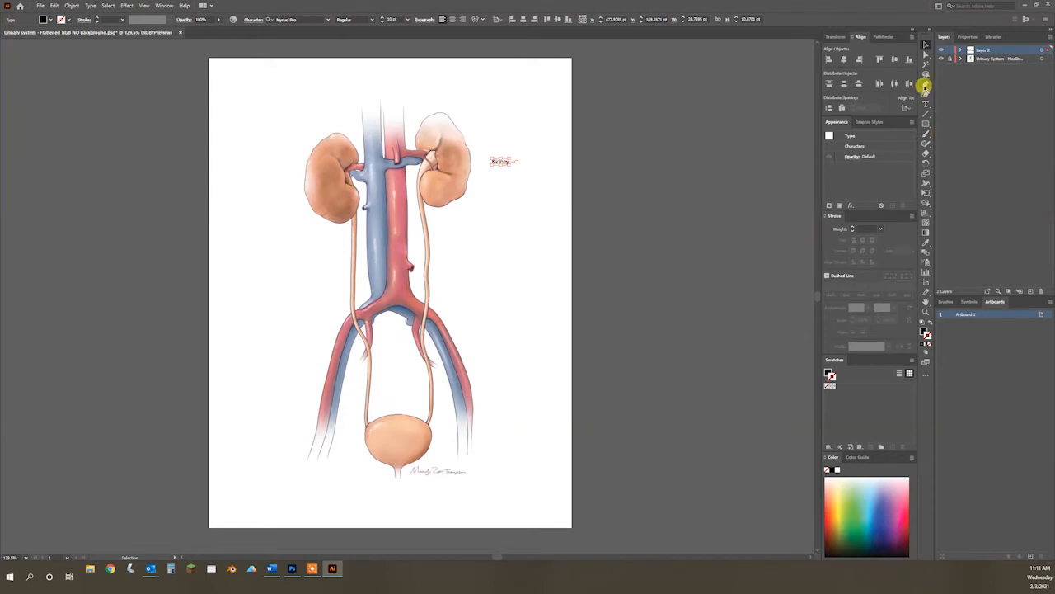
{"action": "left_click", "coordinate": [472, 216]}
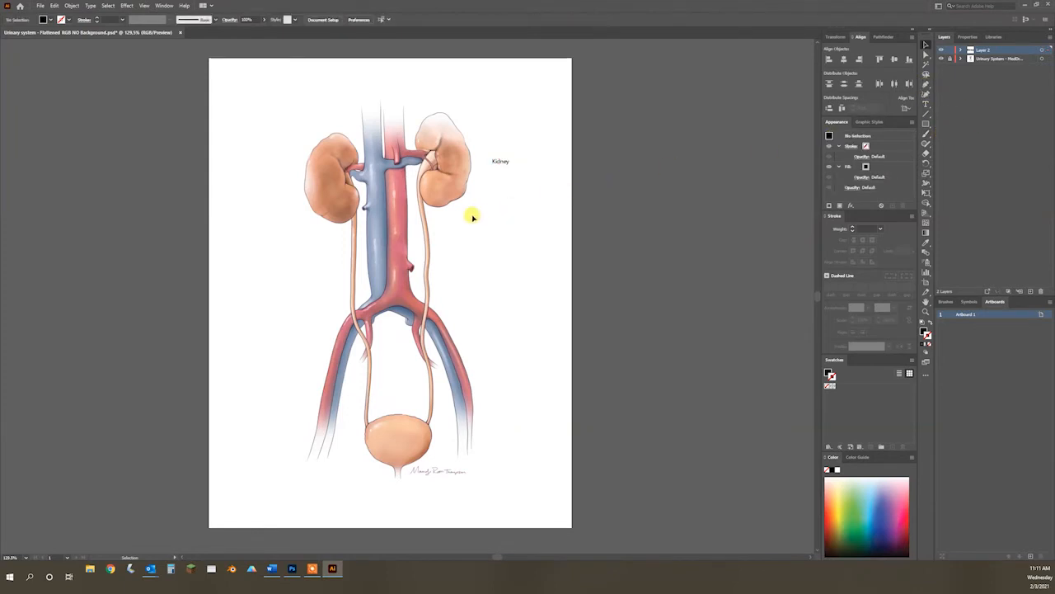
Step: Draw a straight horizontal leader line about 49 pt long with the Pen tool from the "Kidney" label into the kidney
{"action": "key", "text": "z"}
{"action": "left_click_drag", "start_coordinate": [475, 206], "coordinate": [527, 353]}
{"action": "key", "text": "space"}
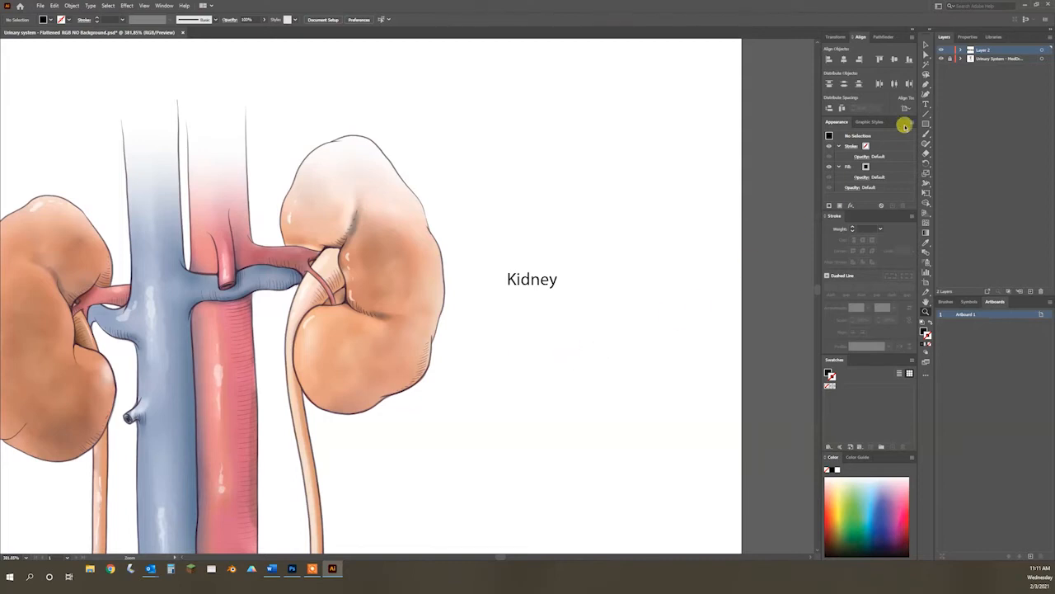
{"action": "left_click", "coordinate": [926, 84]}
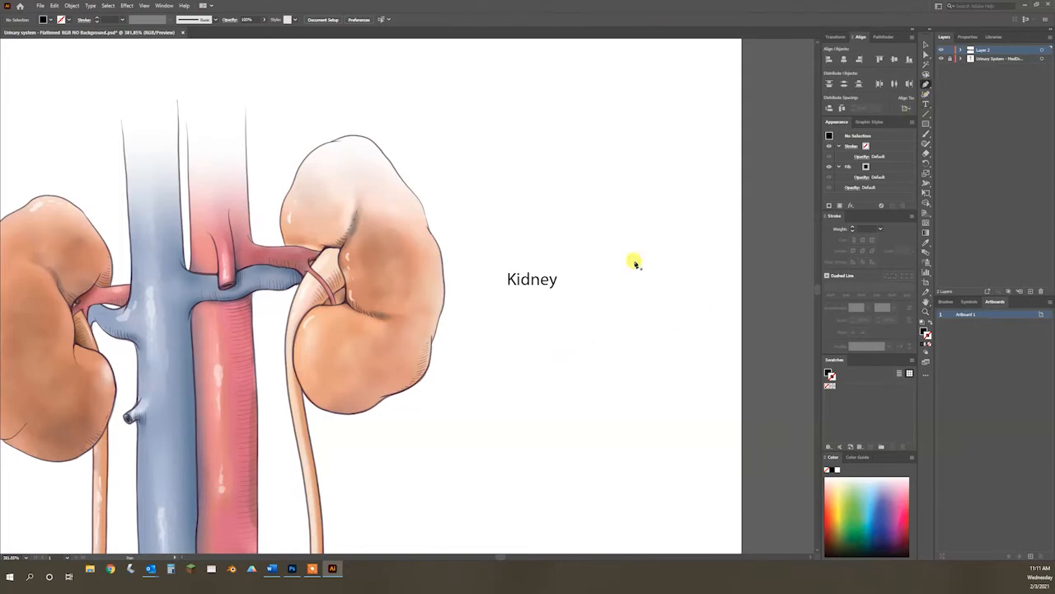
{"action": "left_click", "coordinate": [504, 285]}
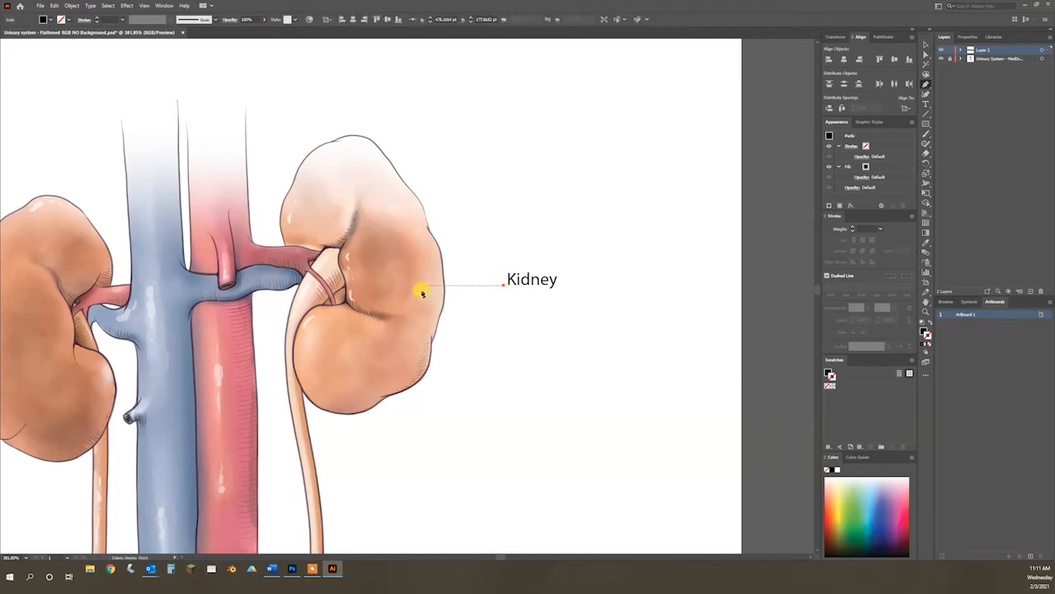
{"action": "left_click", "coordinate": [417, 291]}
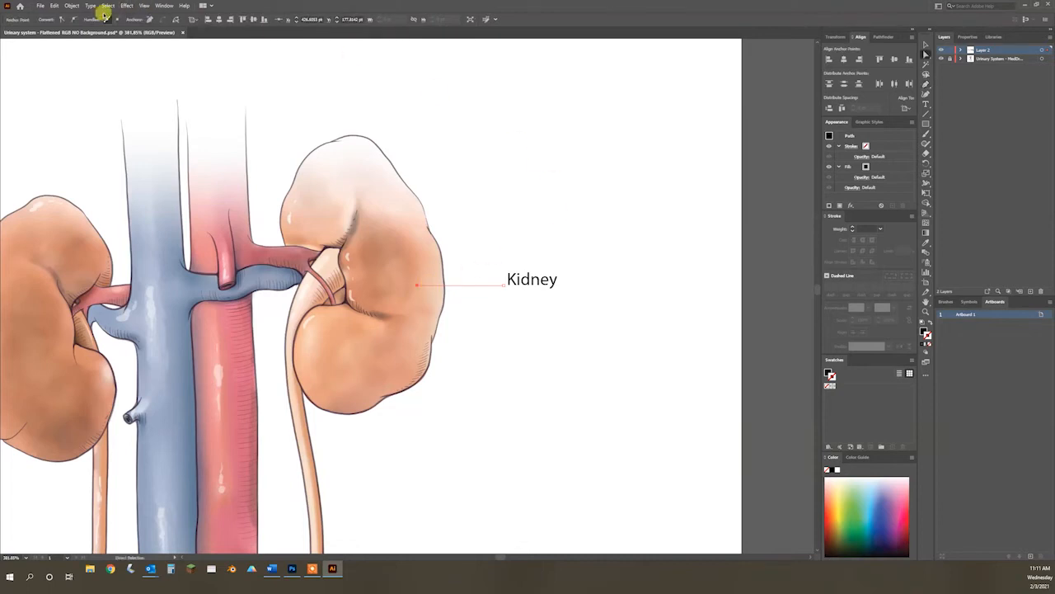
{"action": "left_click", "coordinate": [927, 53]}
{"action": "left_click", "coordinate": [924, 43]}
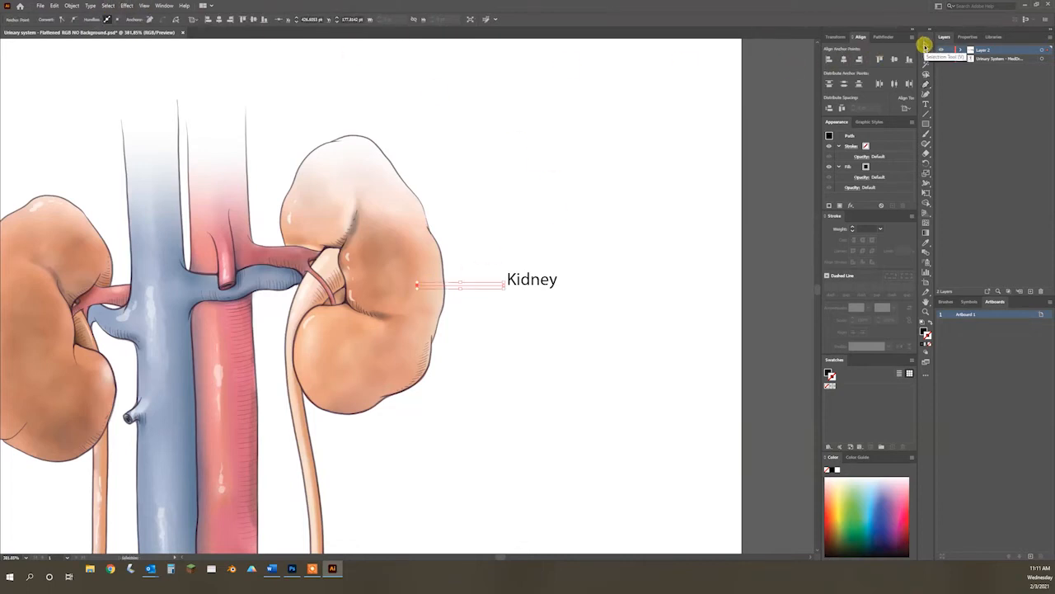
{"action": "left_click", "coordinate": [490, 305]}
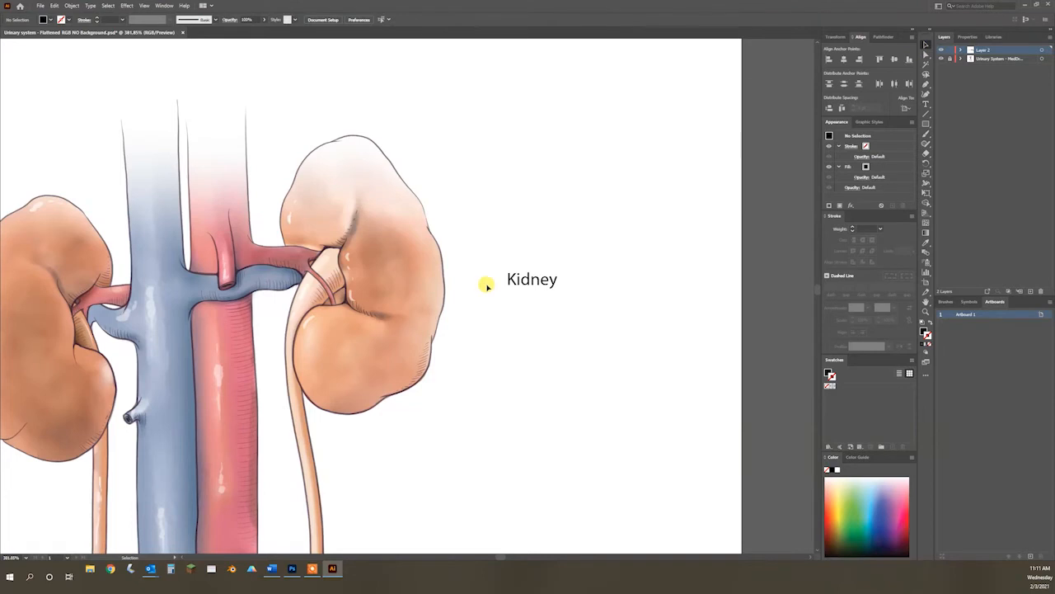
Step: Give the leader line a black stroke of 0.5 pt
{"action": "left_click", "coordinate": [488, 287]}
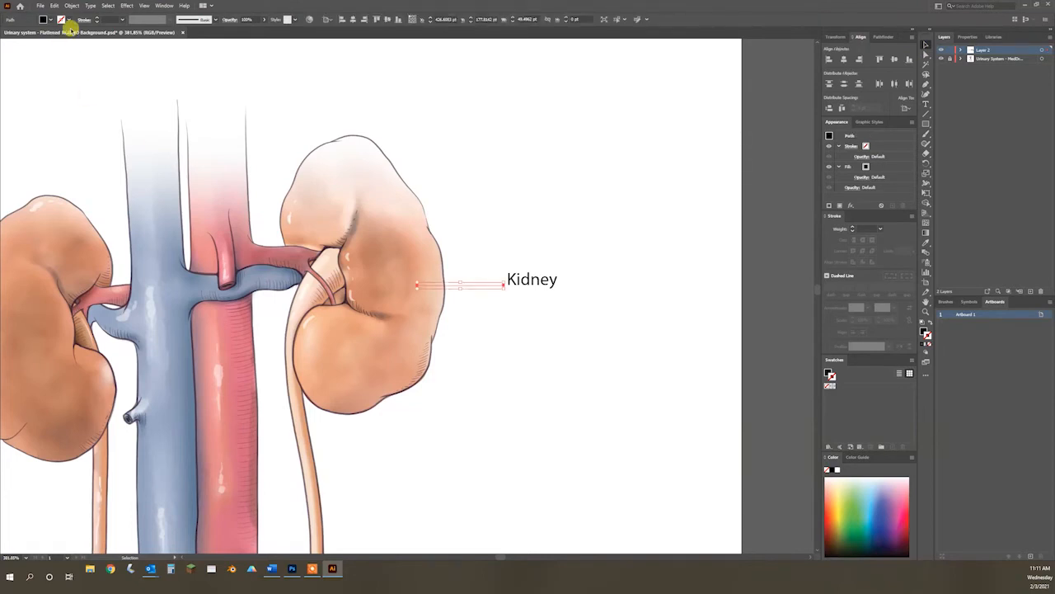
{"action": "left_click", "coordinate": [97, 19]}
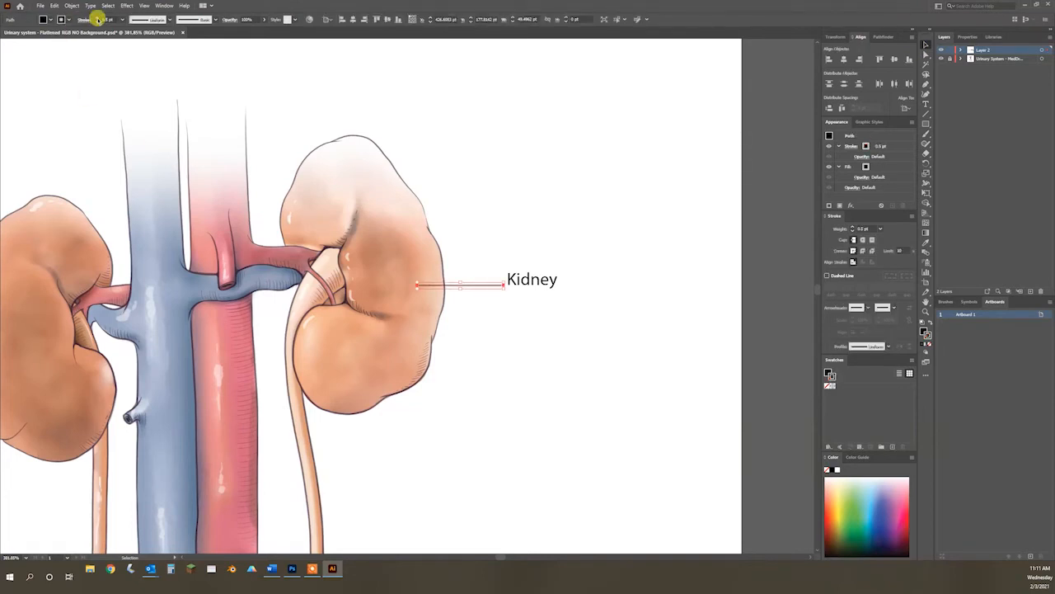
{"action": "left_click", "coordinate": [580, 298]}
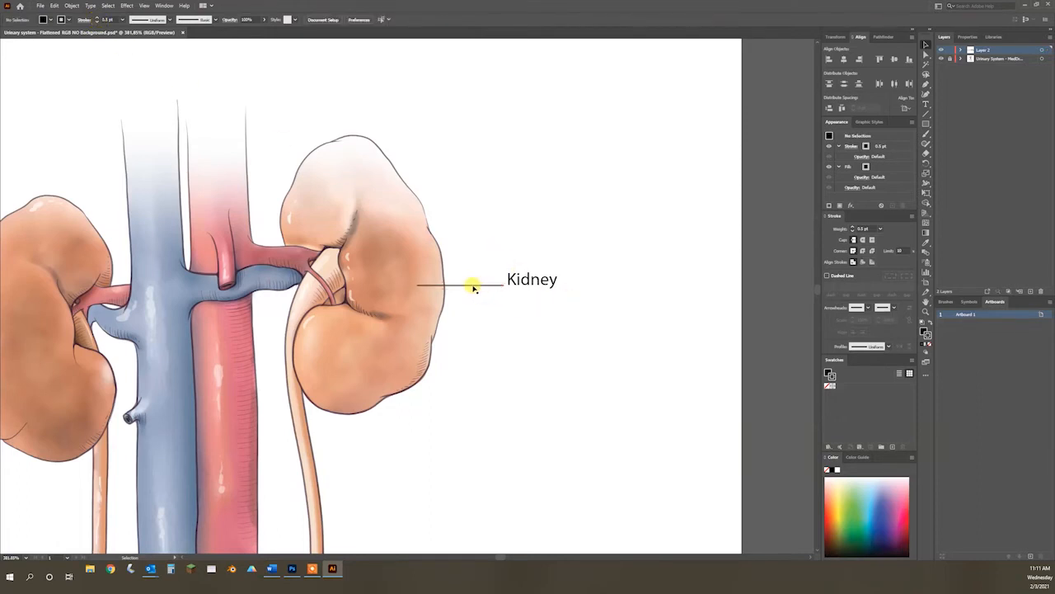
Step: Nudge the leader line into position so it ends just before the "Kidney" label, and deselect it
{"action": "mouse_move", "coordinate": [473, 287]}
{"action": "left_mouse_down"}
{"action": "mouse_move", "coordinate": [473, 308]}
{"action": "mouse_move", "coordinate": [467, 286]}
{"action": "mouse_move", "coordinate": [478, 286]}
{"action": "left_mouse_up"}
{"action": "left_click_drag", "start_coordinate": [477, 287], "coordinate": [477, 288]}
{"action": "left_click_drag", "start_coordinate": [477, 286], "coordinate": [478, 287]}
{"action": "left_click", "coordinate": [478, 285]}
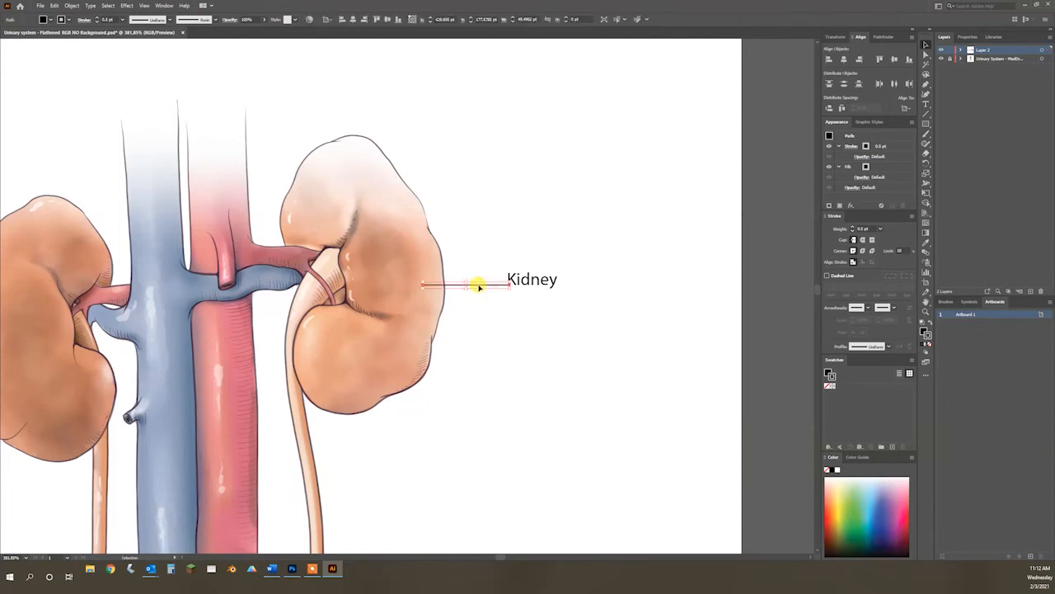
{"action": "left_click_drag", "start_coordinate": [478, 286], "coordinate": [475, 286]}
{"action": "left_click", "coordinate": [523, 343]}
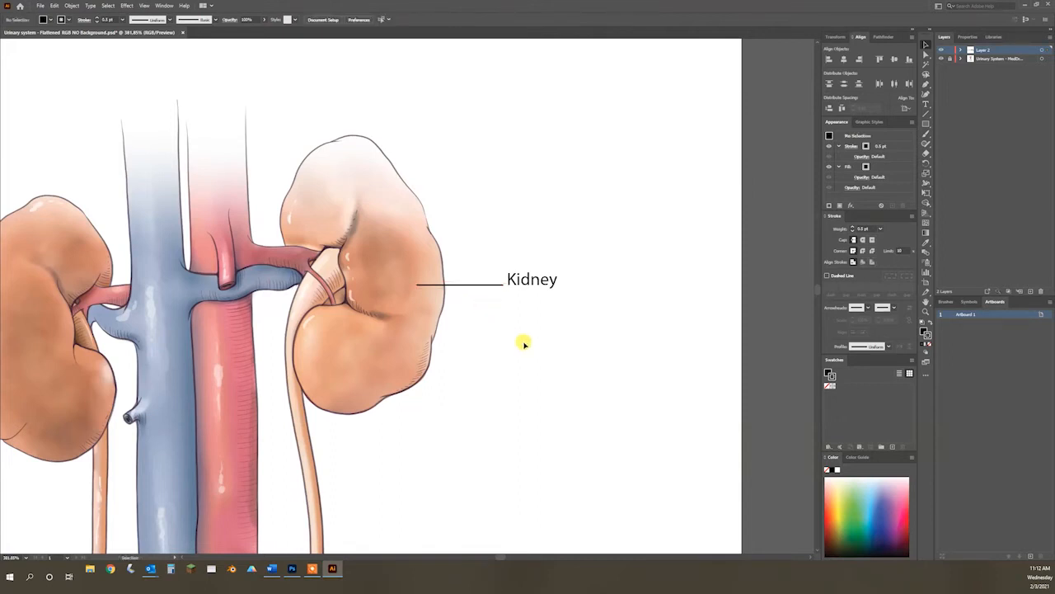
Step: Toggle the leader line's stroke visibility off and on, and add a second stroke to its appearance
{"action": "left_click", "coordinate": [483, 284]}
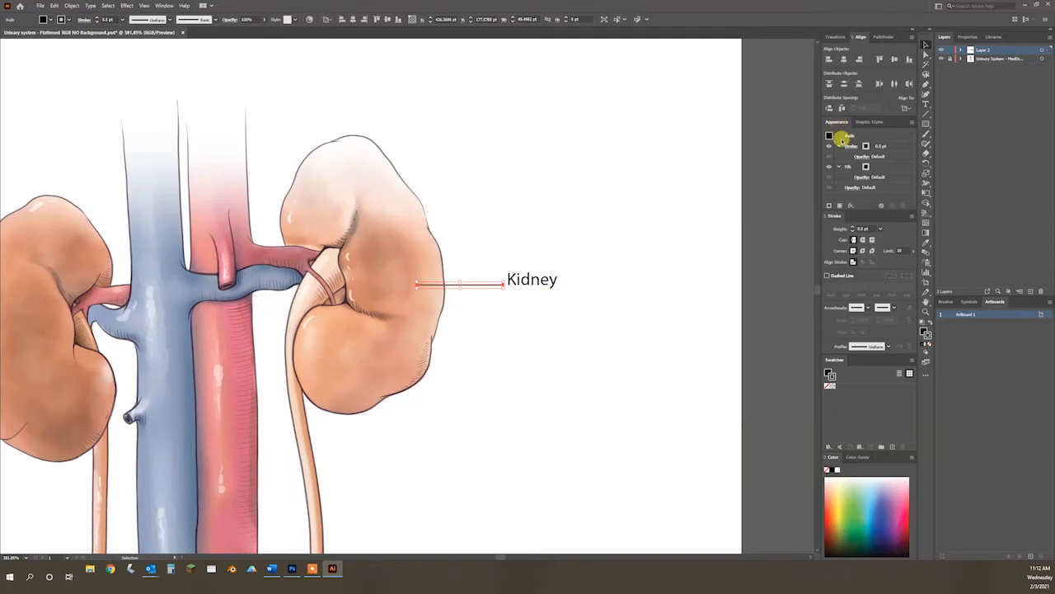
{"action": "left_click", "coordinate": [893, 143]}
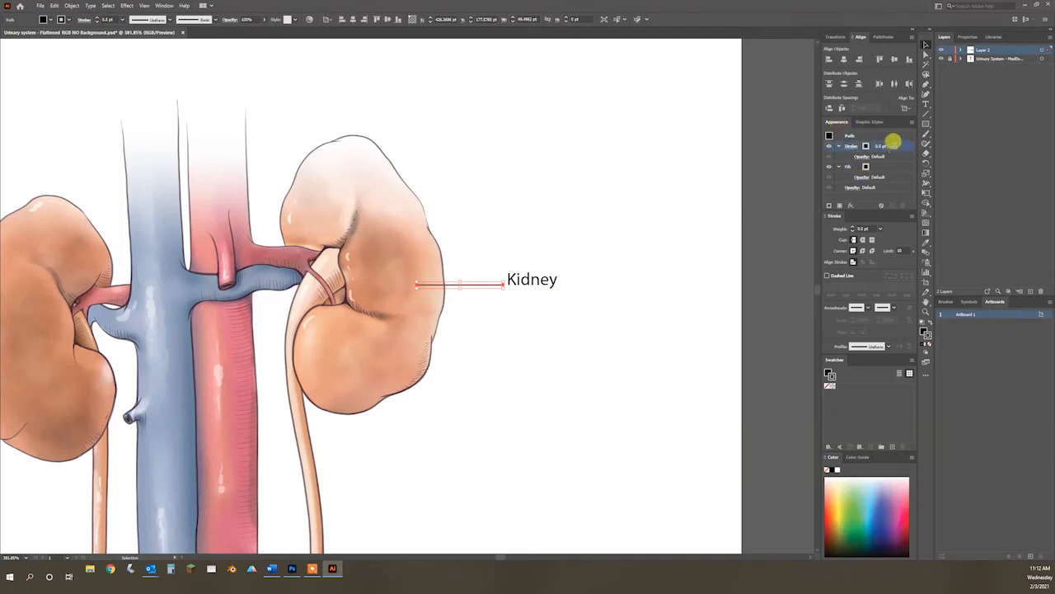
{"action": "left_click", "coordinate": [830, 147]}
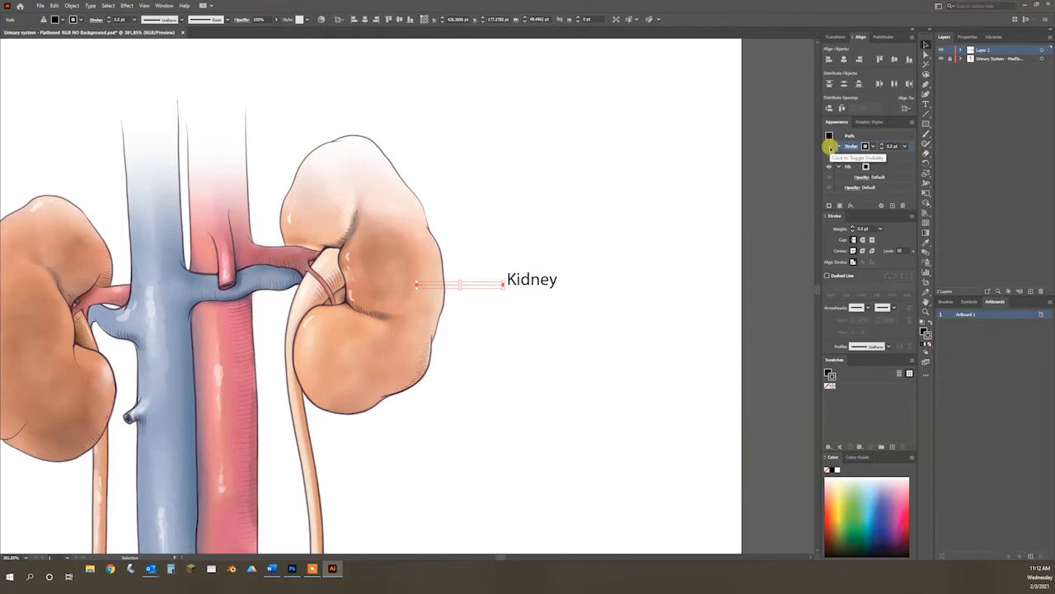
{"action": "left_click", "coordinate": [830, 147]}
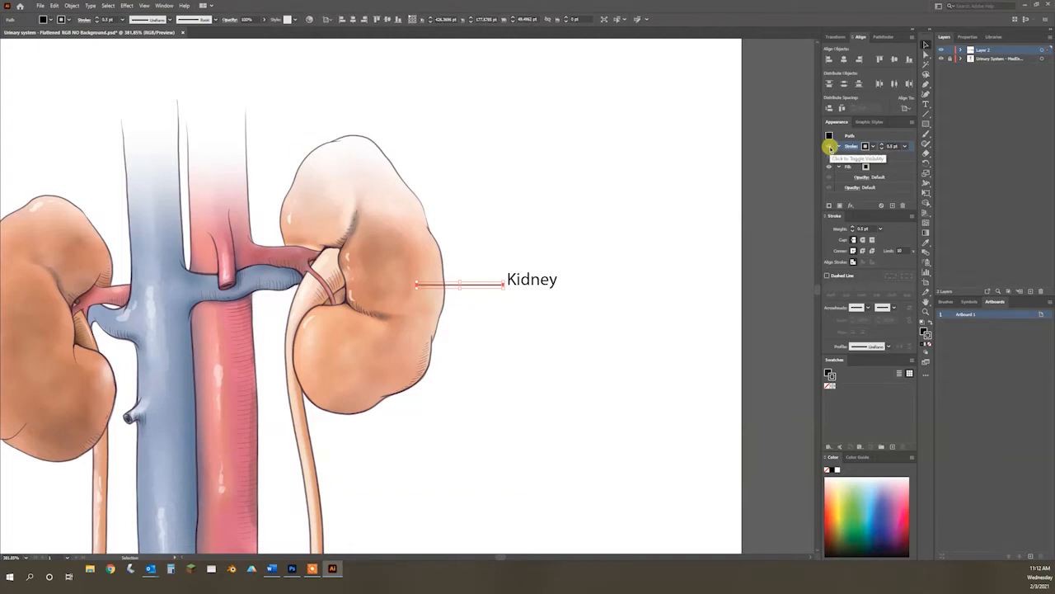
{"action": "left_click", "coordinate": [892, 206]}
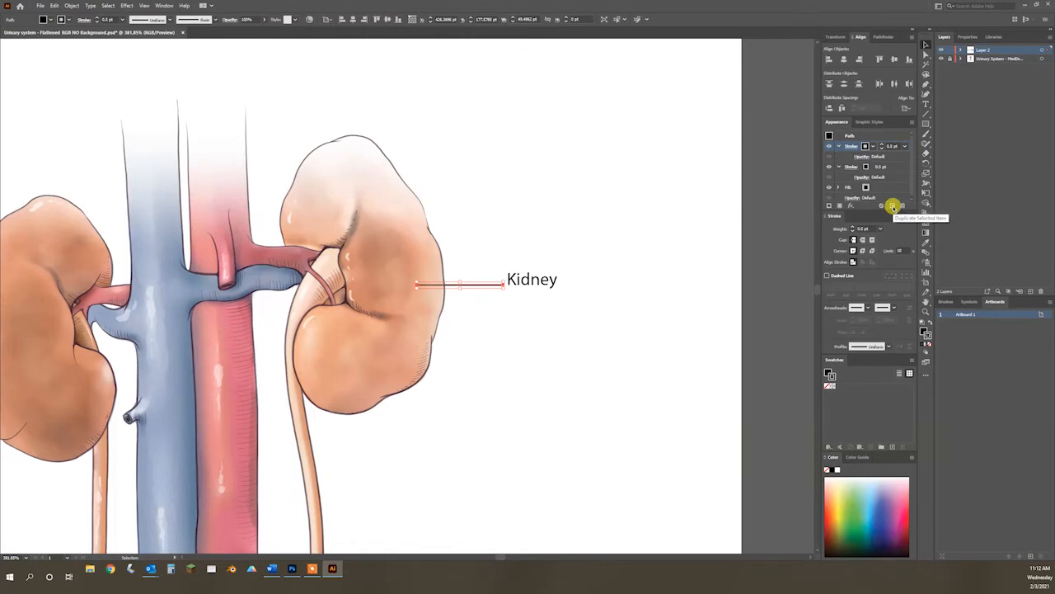
Step: Change the lower of the leader line's two strokes to white (RGB 255, 255, 255)
{"action": "left_click", "coordinate": [866, 167]}
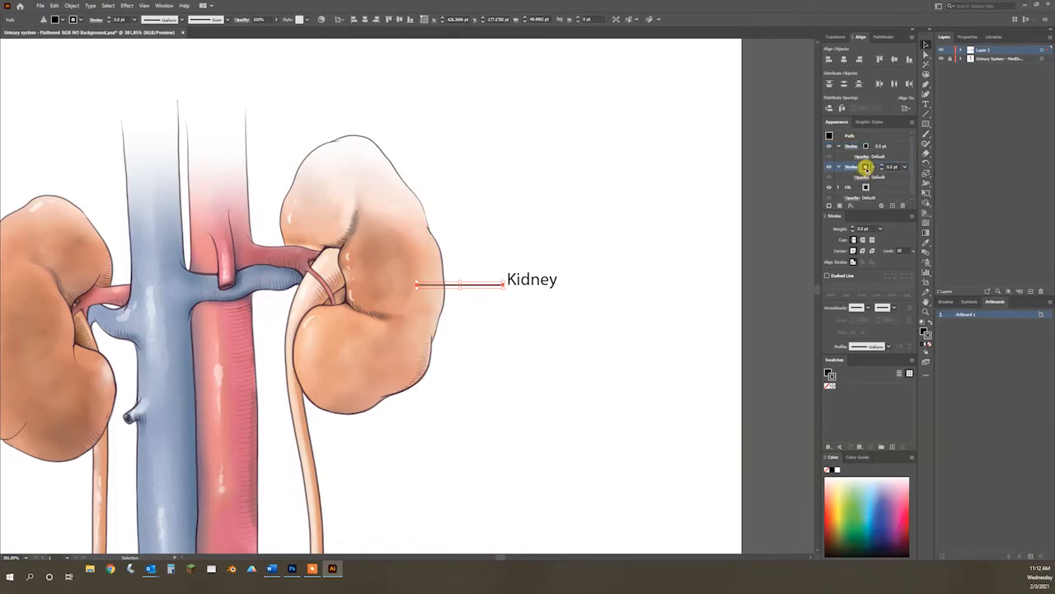
{"action": "left_click", "coordinate": [926, 336]}
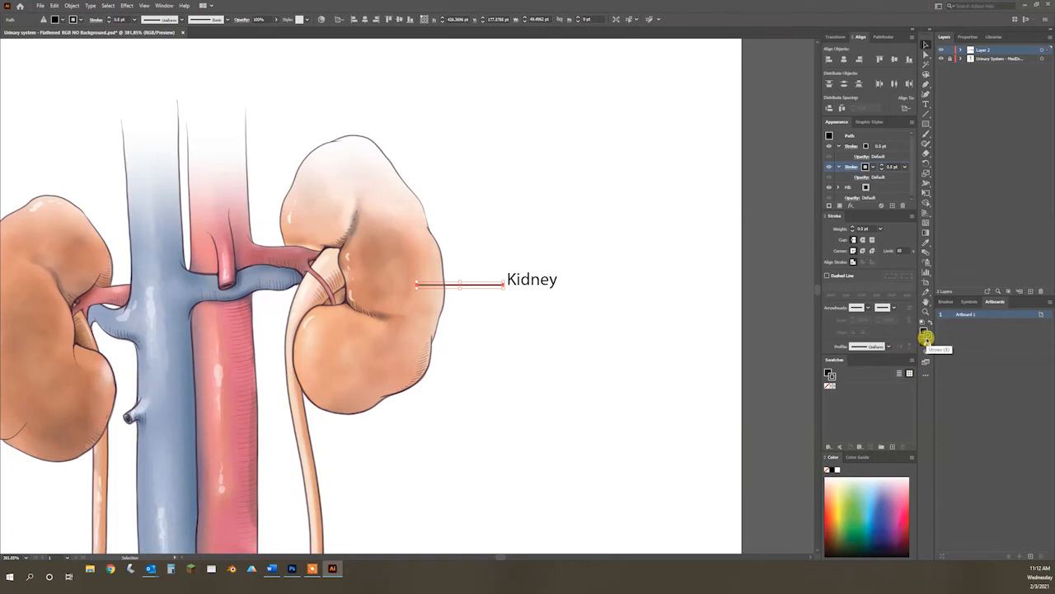
{"action": "double_click", "coordinate": [926, 336]}
{"action": "left_click", "coordinate": [633, 224]}
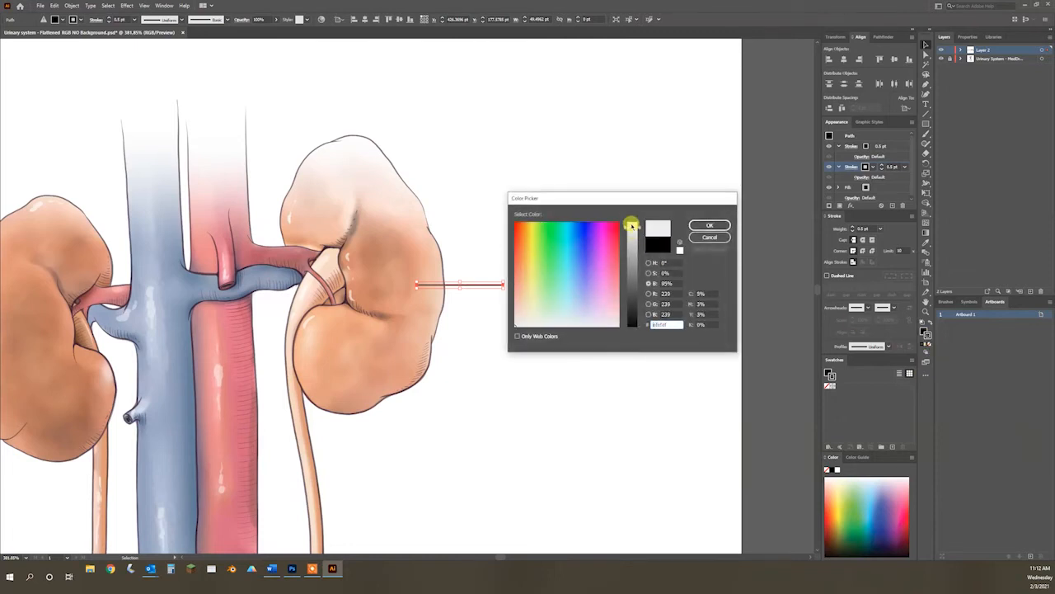
{"action": "left_click", "coordinate": [709, 225]}
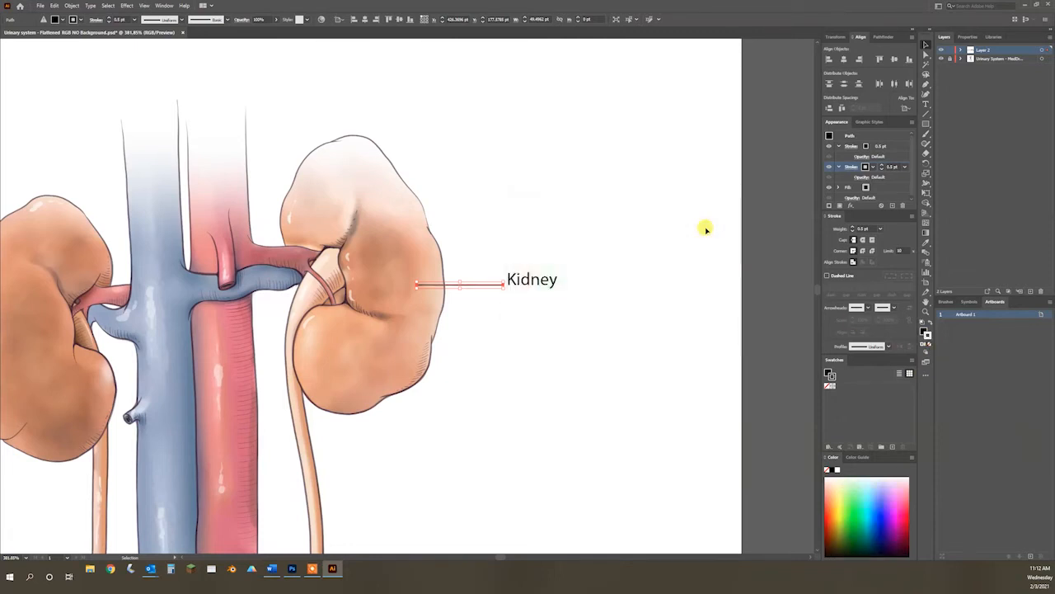
Step: Thicken the white lower stroke of the leader line to 7 pt
{"action": "left_click", "coordinate": [879, 165]}
{"action": "left_click", "coordinate": [879, 164]}
{"action": "left_click", "coordinate": [879, 164]}
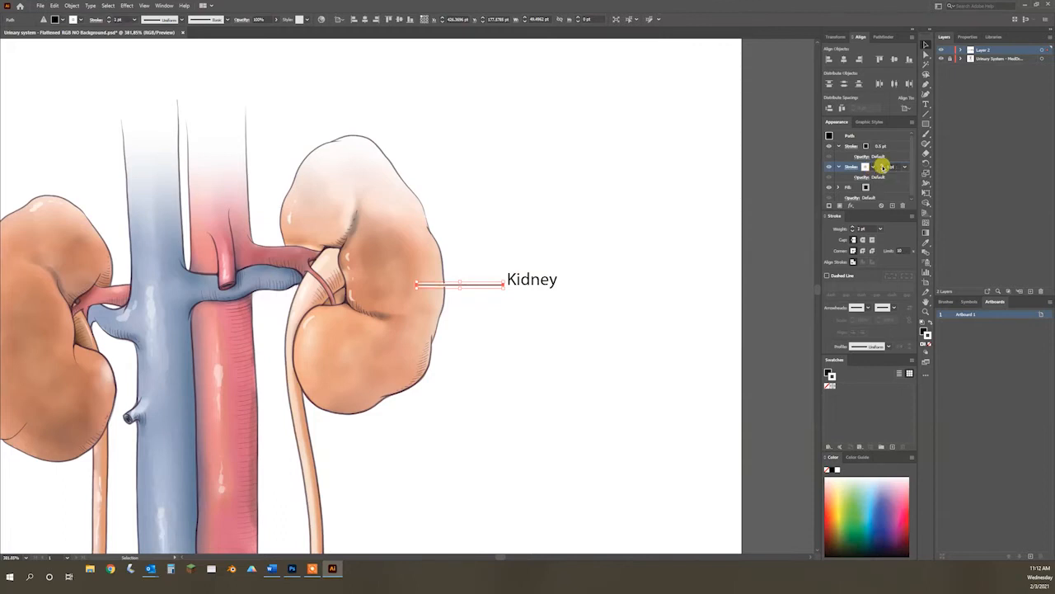
{"action": "left_click", "coordinate": [879, 165]}
{"action": "left_click", "coordinate": [881, 165]}
{"action": "left_click", "coordinate": [881, 169]}
{"action": "left_click", "coordinate": [882, 169]}
{"action": "left_click", "coordinate": [881, 169]}
{"action": "left_click", "coordinate": [882, 169]}
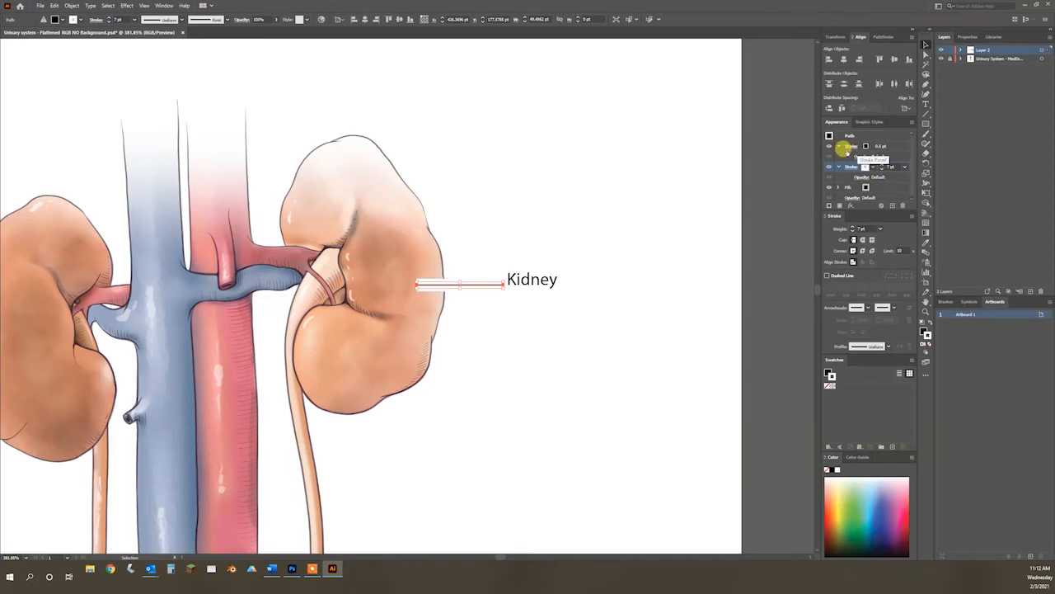
{"action": "left_click", "coordinate": [882, 169]}
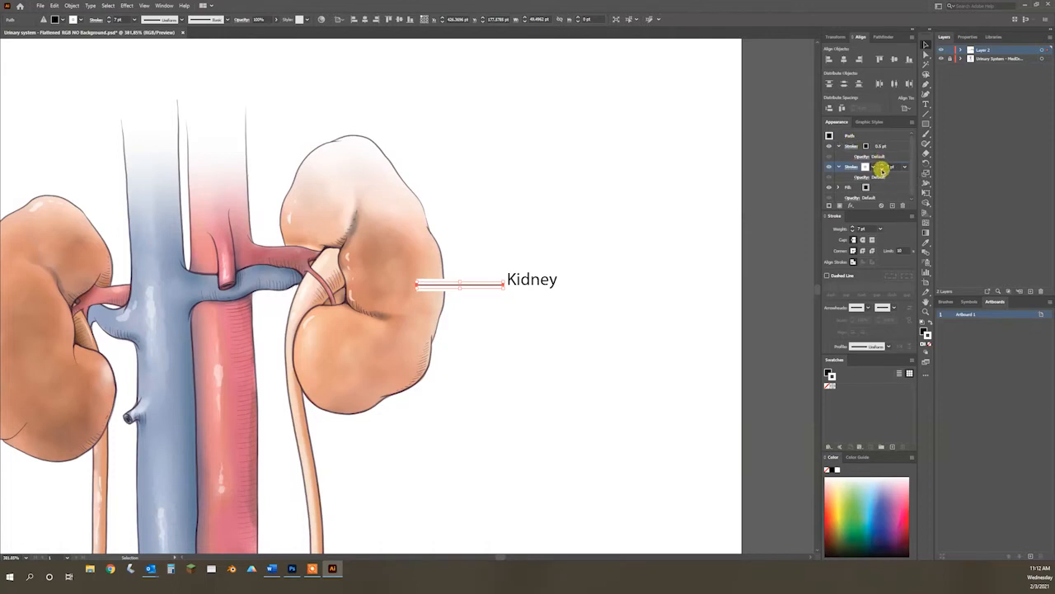
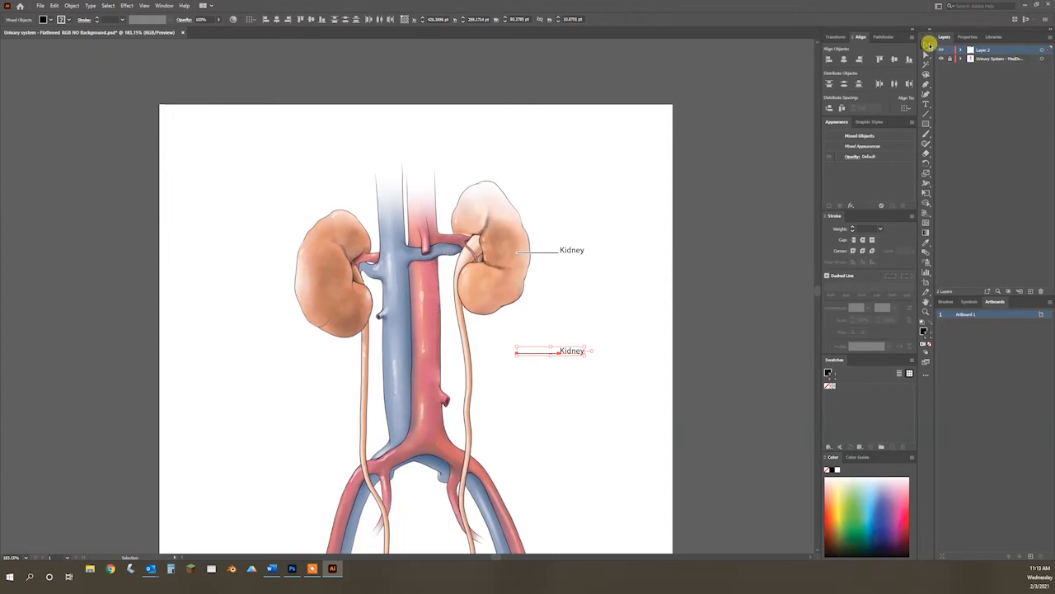
Step: Extend the lower leader line's free end onto the ureter and change its label text to "Ureter"
{"action": "left_click", "coordinate": [925, 53]}
{"action": "left_click", "coordinate": [515, 353]}
{"action": "left_click_drag", "start_coordinate": [516, 353], "coordinate": [470, 357]}
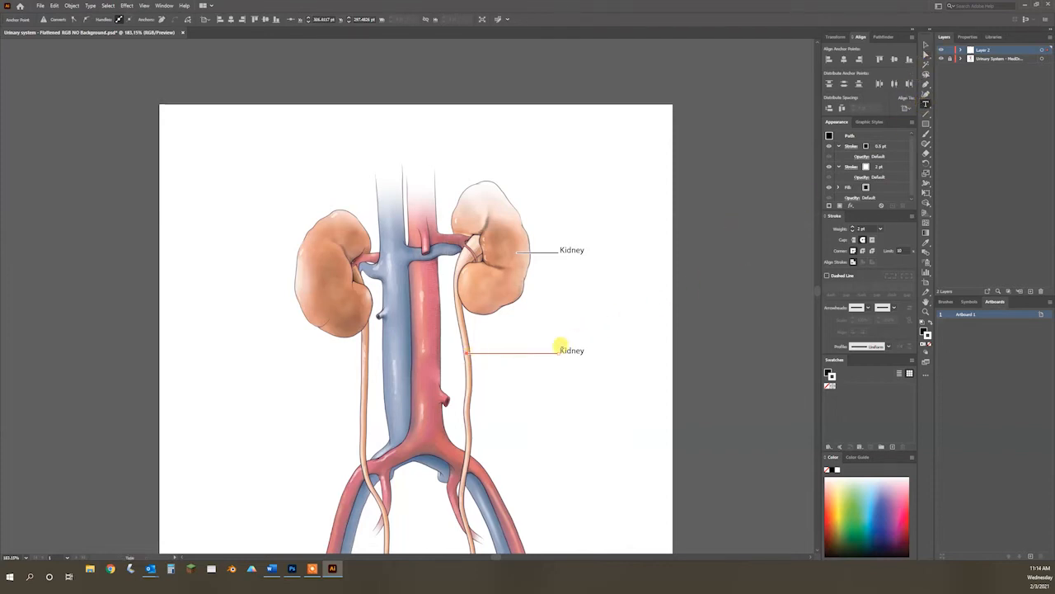
{"action": "double_click", "coordinate": [569, 349]}
{"action": "type", "text": "Ureter"}
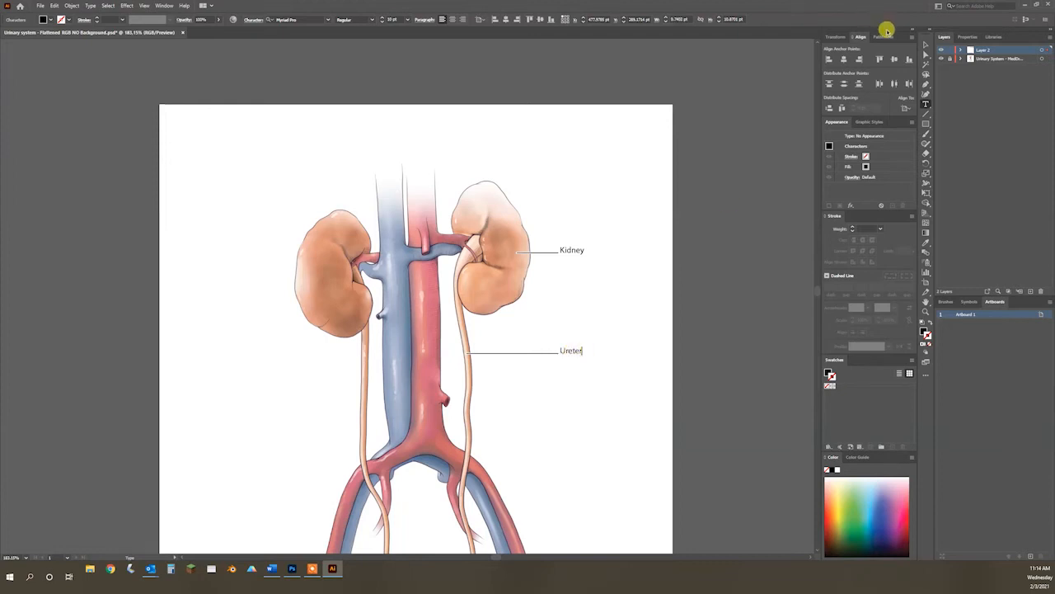
Step: Duplicate the "Ureter" label with its leader line further down and move the copied line's end onto the external iliac artery
{"action": "left_click", "coordinate": [925, 45]}
{"action": "scroll", "coordinate": [668, 345], "scroll_direction": "down", "scroll_amount": 3}
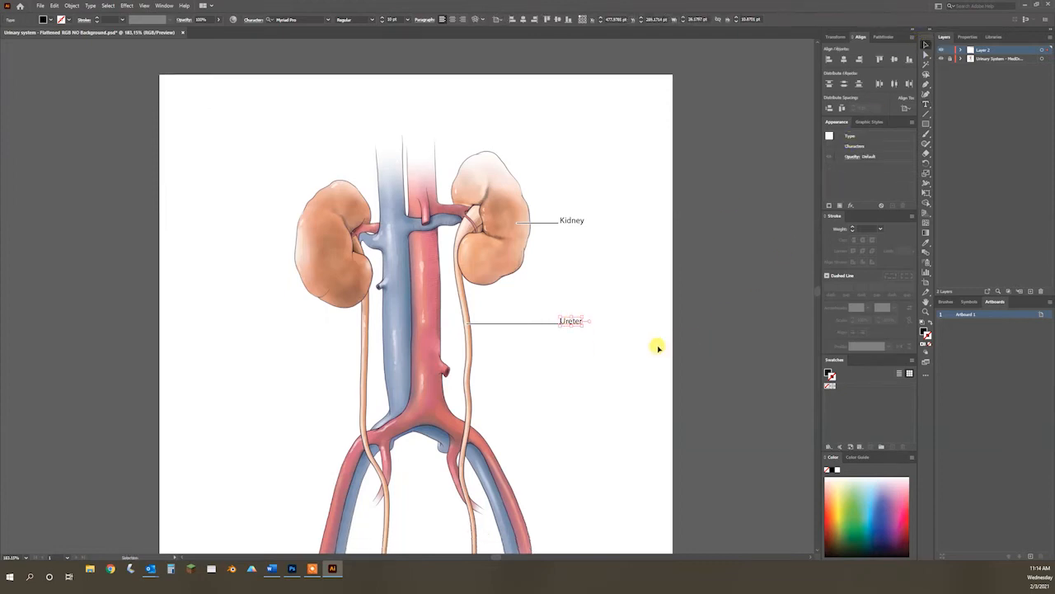
{"action": "left_click_drag", "start_coordinate": [570, 303], "coordinate": [548, 312]}
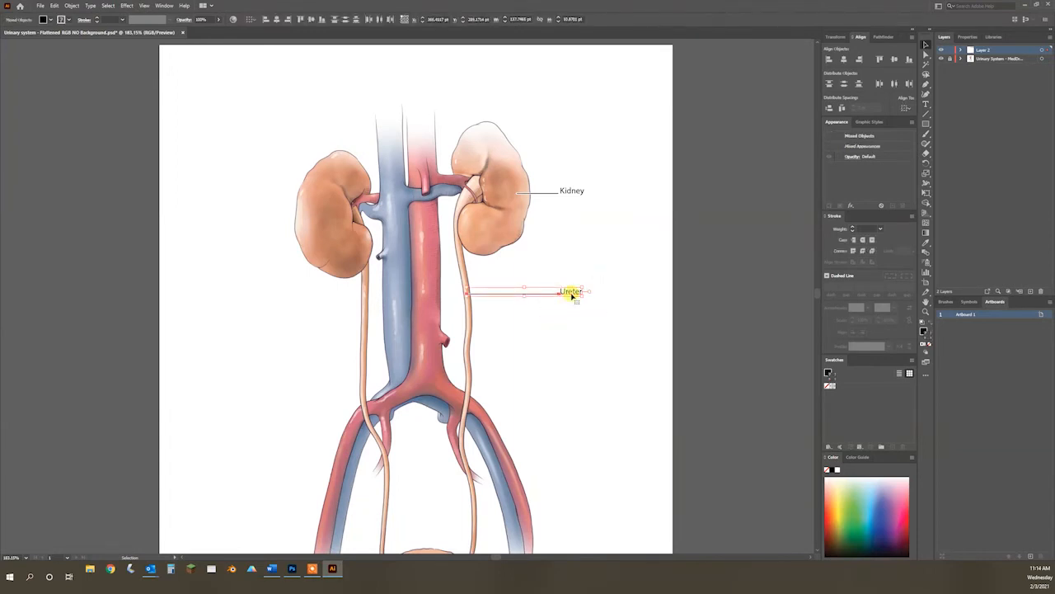
{"action": "left_click_drag", "start_coordinate": [572, 293], "coordinate": [599, 416]}
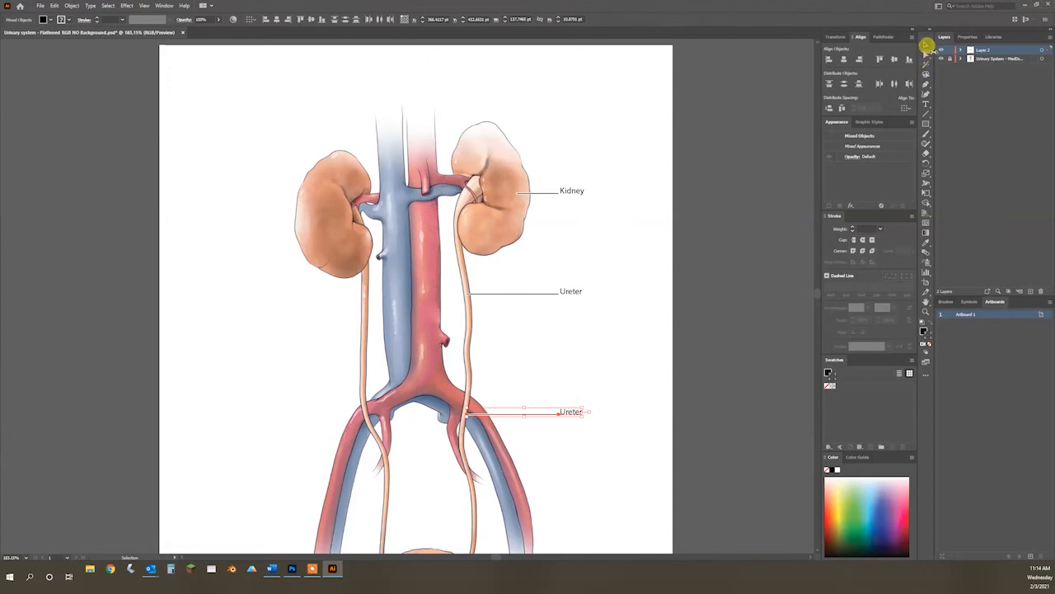
{"action": "left_click", "coordinate": [924, 56]}
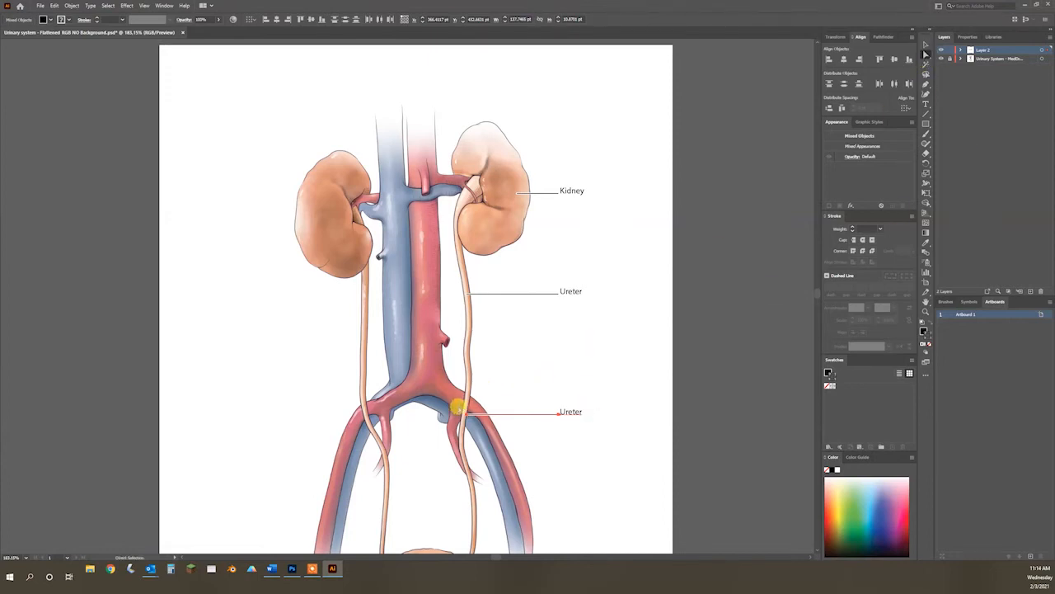
{"action": "left_click", "coordinate": [465, 412]}
{"action": "left_click_drag", "start_coordinate": [465, 416], "coordinate": [482, 417]}
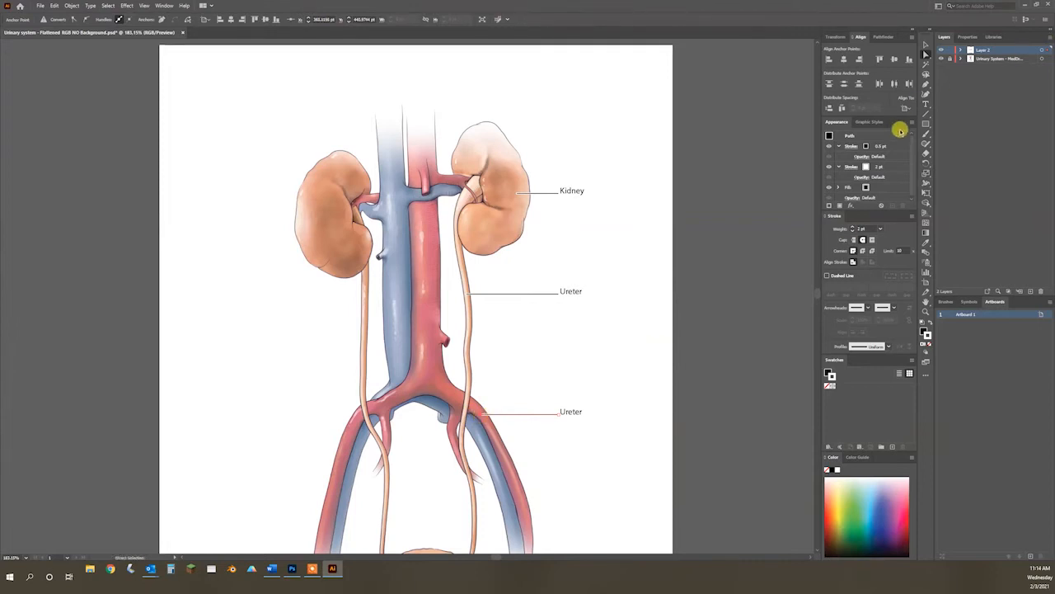
Step: Change the copied lower label's text to "External iliac artery"
{"action": "left_click", "coordinate": [925, 103]}
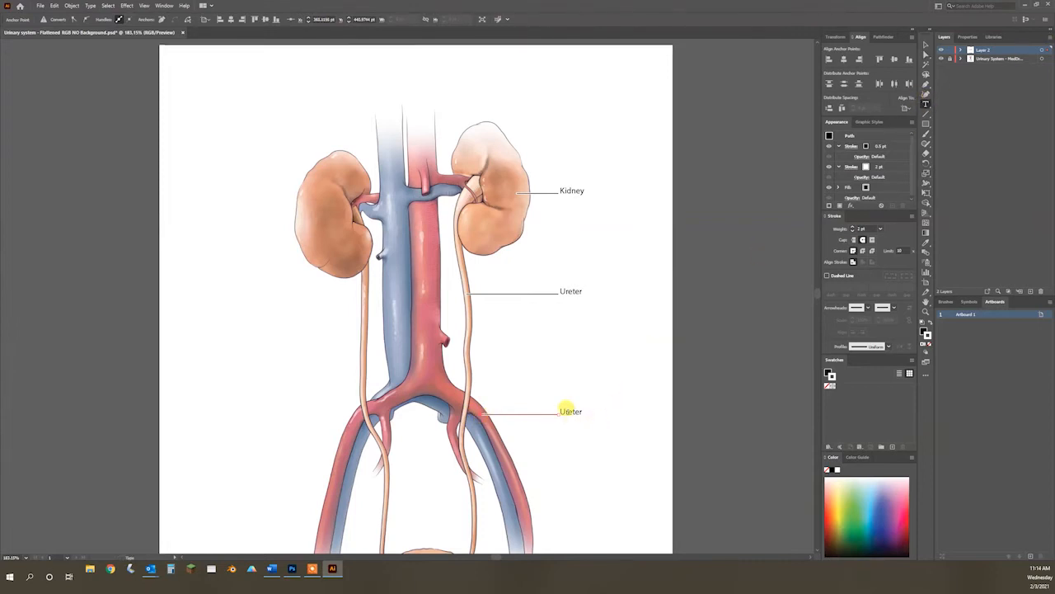
{"action": "double_click", "coordinate": [569, 410]}
{"action": "type", "text": "Ex"}
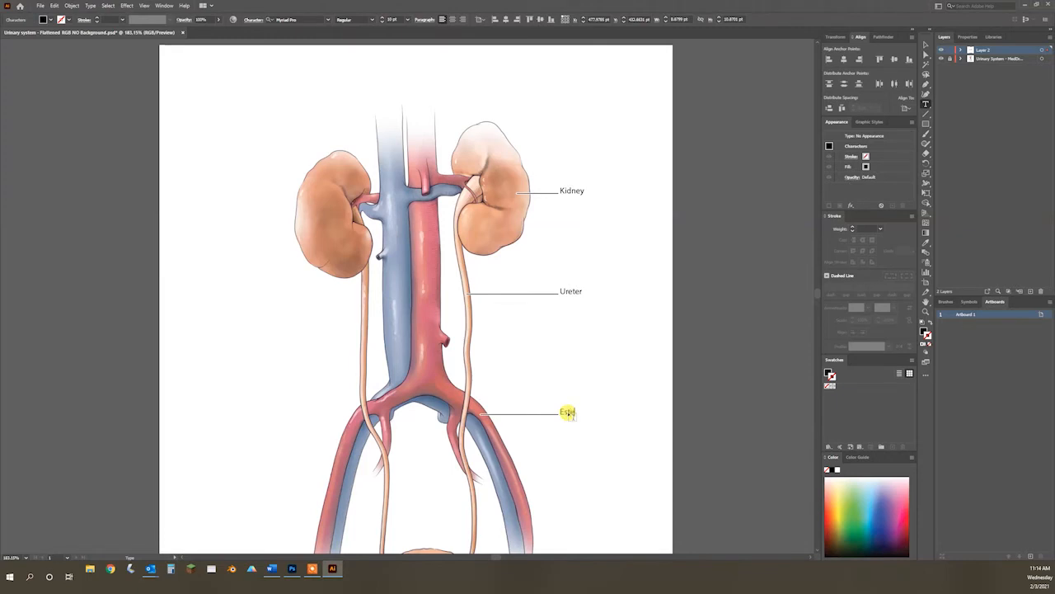
{"action": "key", "text": "BackSpace"}
{"action": "type", "text": "xternal Iliac artery"}
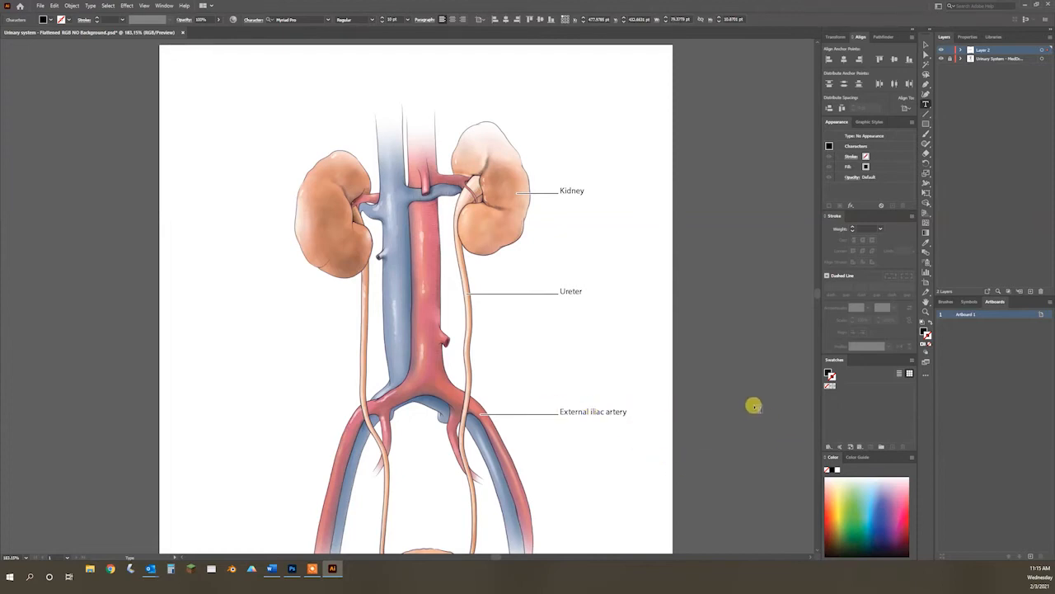
Step: Try abbreviating "artery" to "a." in the external iliac label, restore the full word, and deselect the text
{"action": "double_click", "coordinate": [611, 411]}
{"action": "type", "text": "a"}
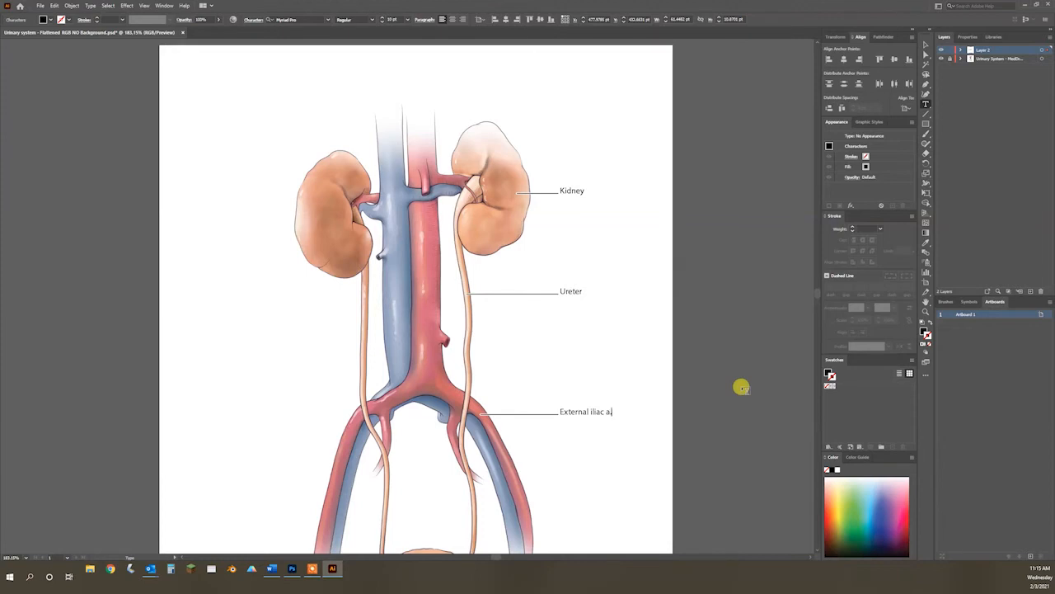
{"action": "type", "text": "a"}
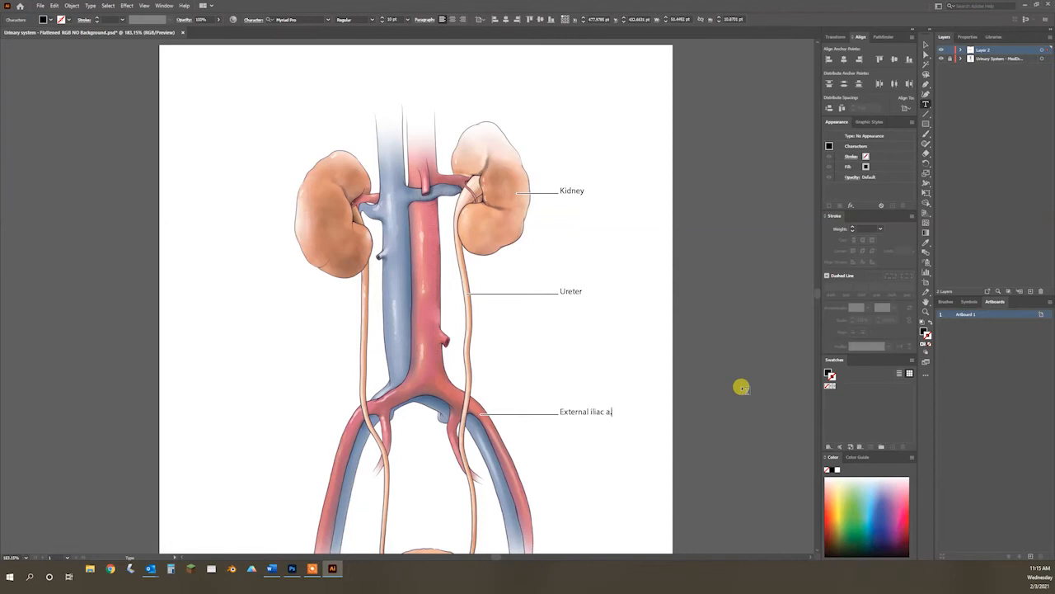
{"action": "type", "text": "tery"}
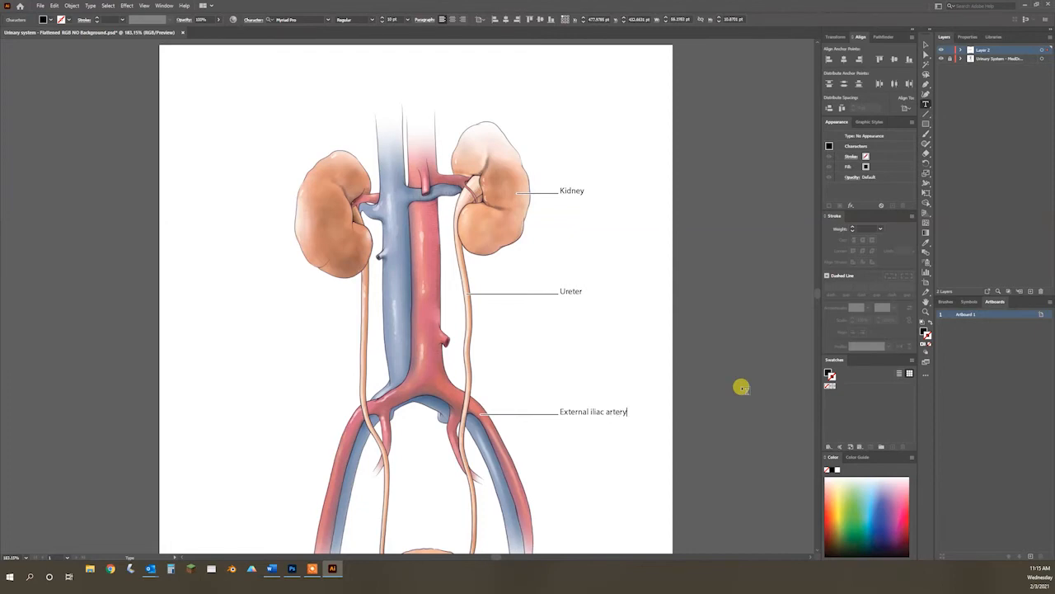
{"action": "left_click", "coordinate": [926, 44]}
{"action": "left_click", "coordinate": [713, 195]}
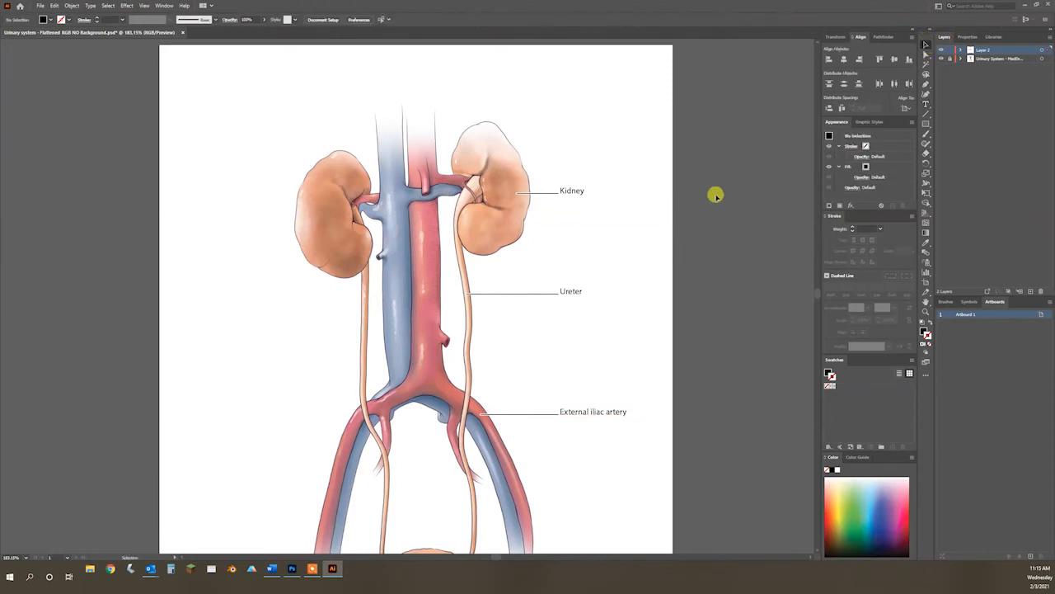
Step: Check the artboard's width and height in the artboard options and cancel without changing anything
{"action": "key", "text": "z"}
{"action": "left_click_drag", "start_coordinate": [651, 281], "coordinate": [556, 240]}
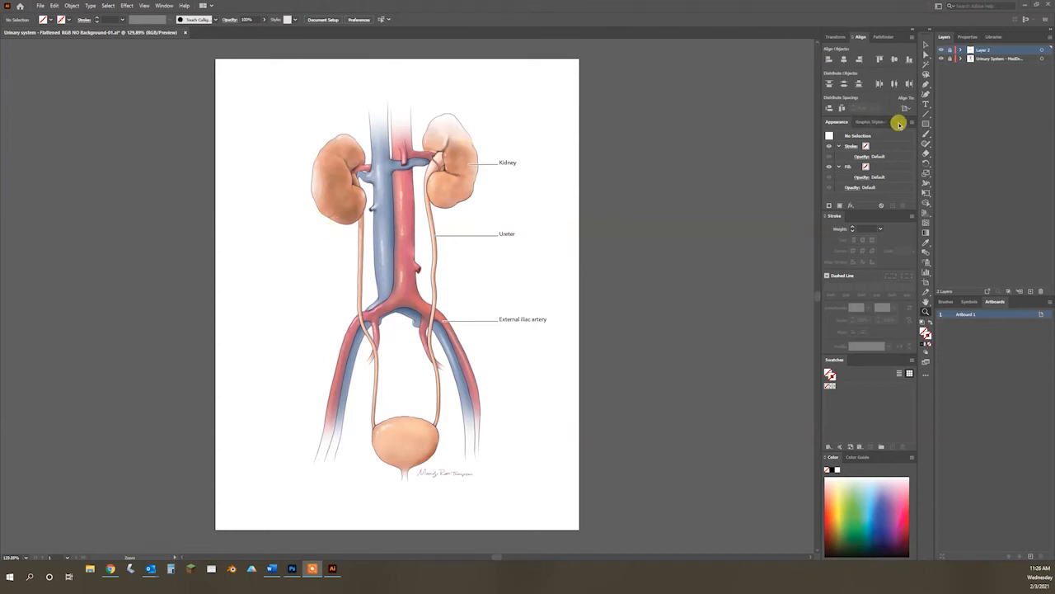
{"action": "left_click", "coordinate": [927, 124]}
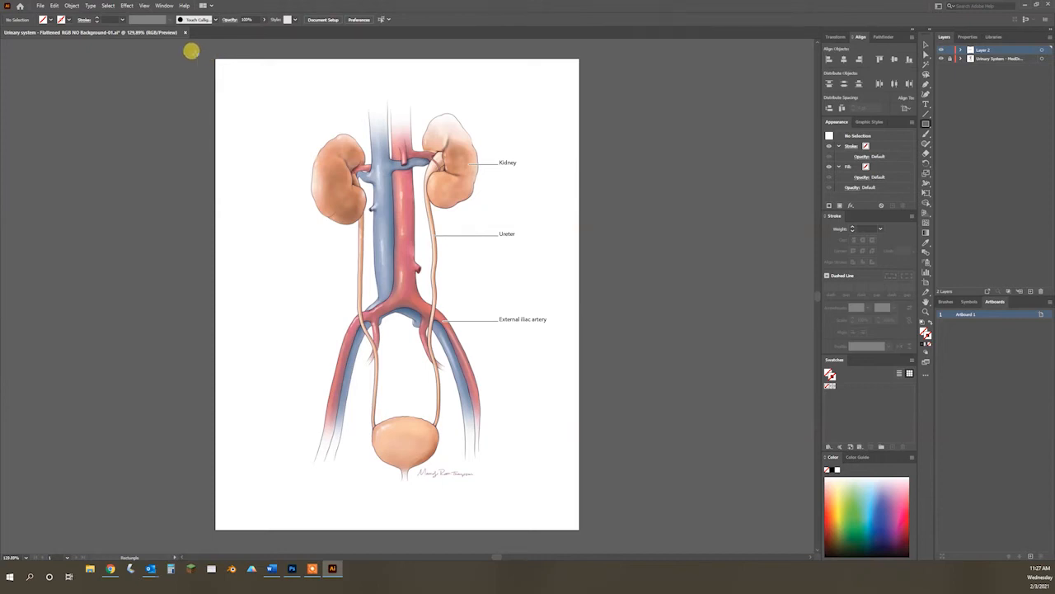
{"action": "left_click", "coordinate": [71, 7]}
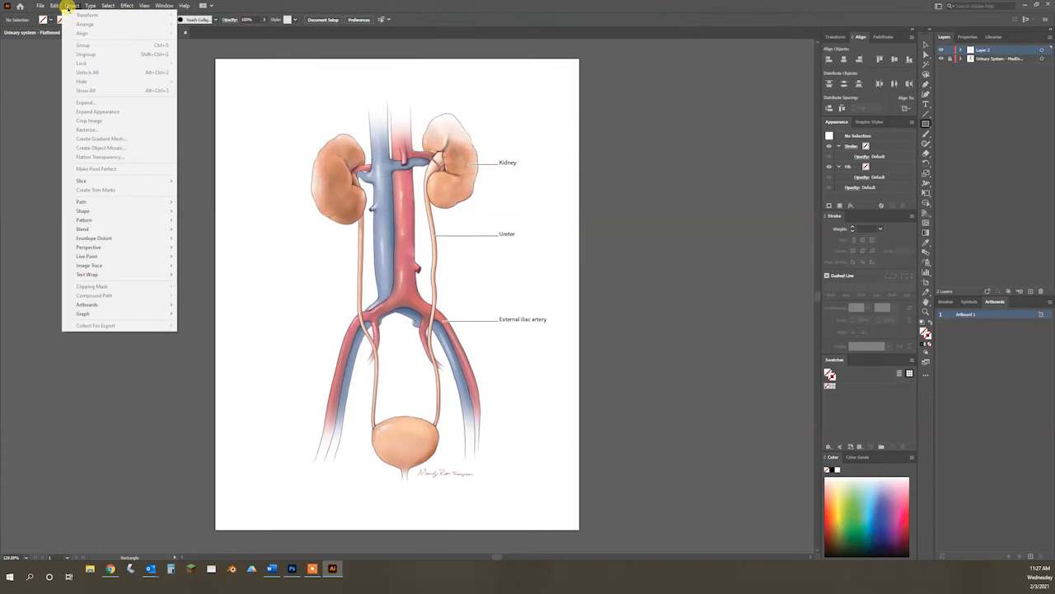
{"action": "left_click", "coordinate": [70, 7]}
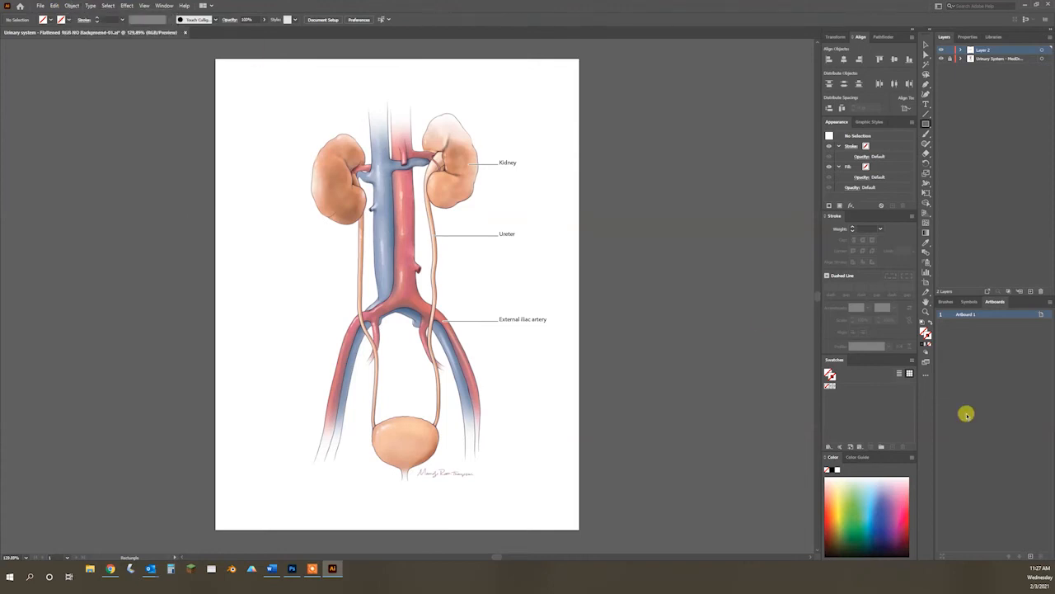
{"action": "left_click", "coordinate": [927, 285]}
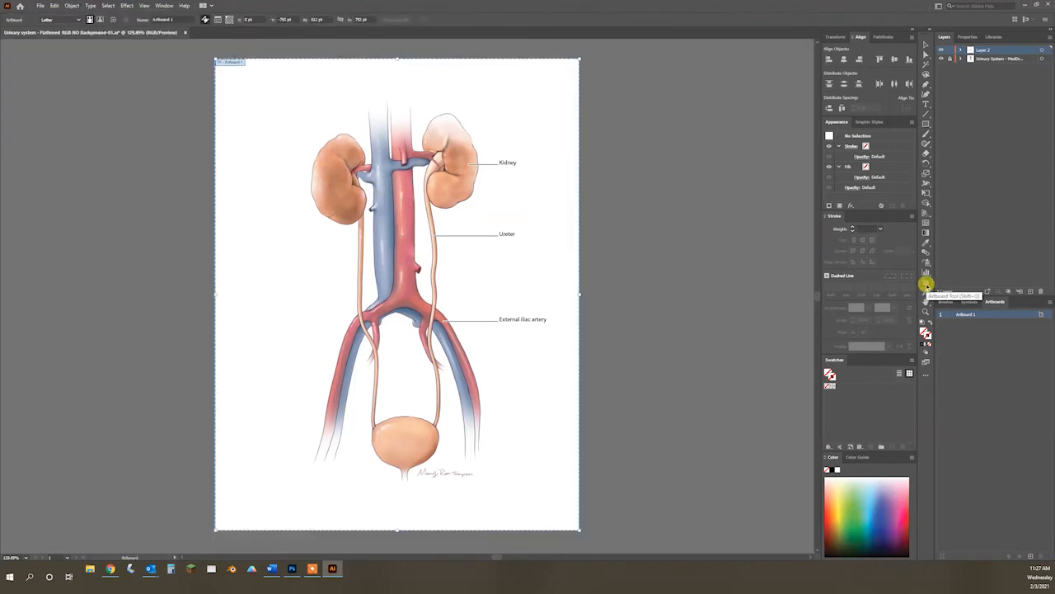
{"action": "double_click", "coordinate": [927, 284]}
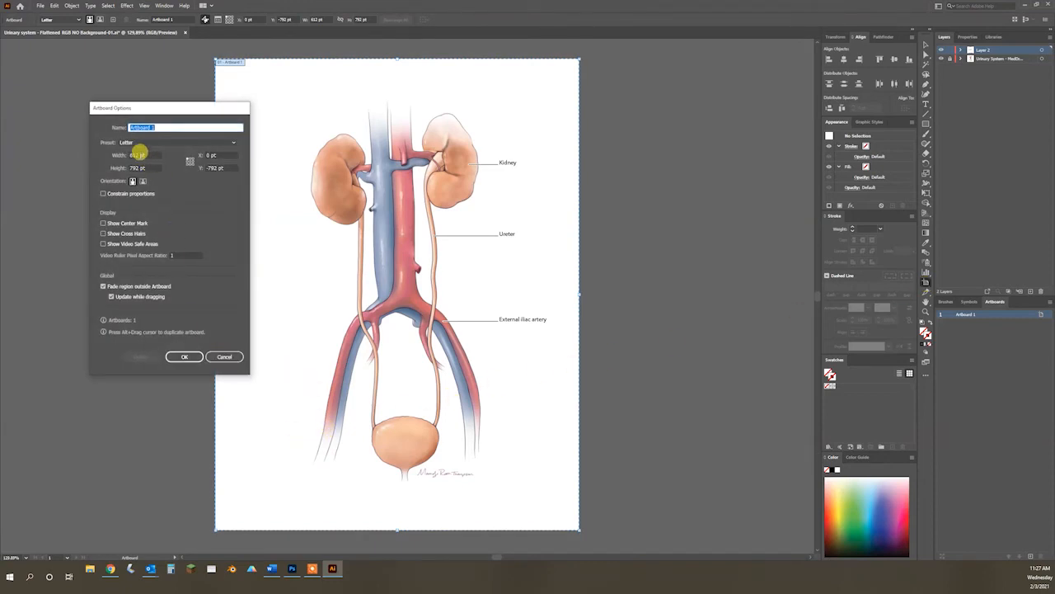
{"action": "right_click", "coordinate": [137, 155]}
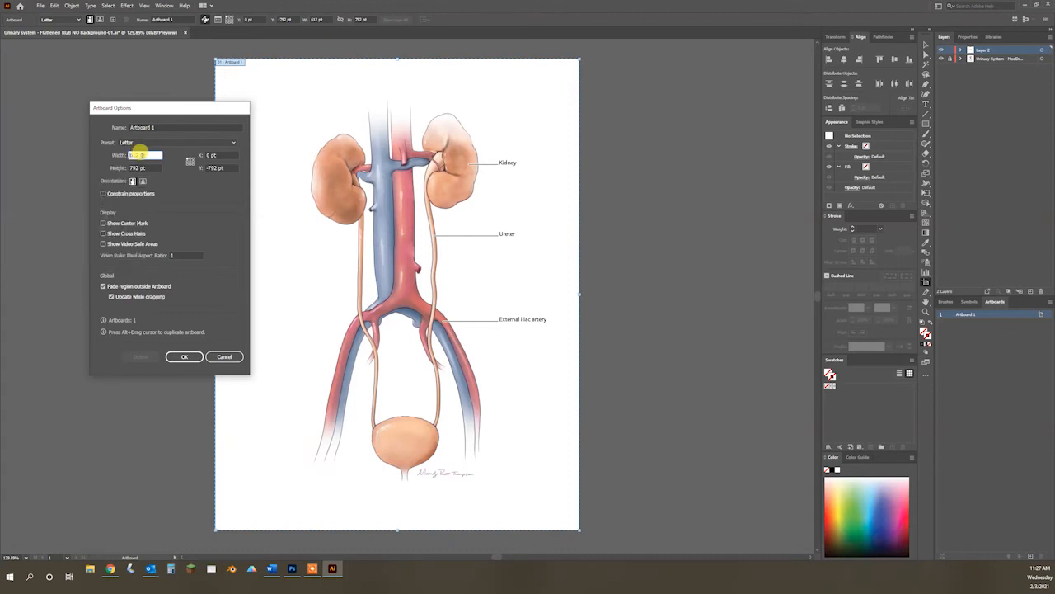
{"action": "left_click", "coordinate": [171, 179]}
{"action": "left_click", "coordinate": [228, 357]}
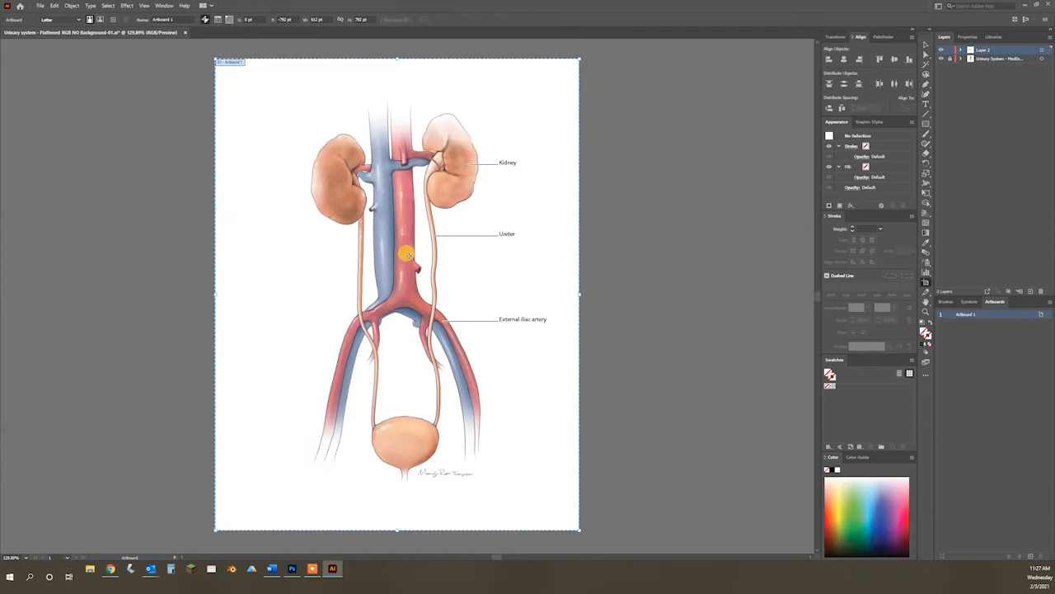
Step: Create a rectangle 612 pt wide and 792 pt high without fill or stroke
{"action": "left_click", "coordinate": [926, 44]}
{"action": "left_click", "coordinate": [926, 123]}
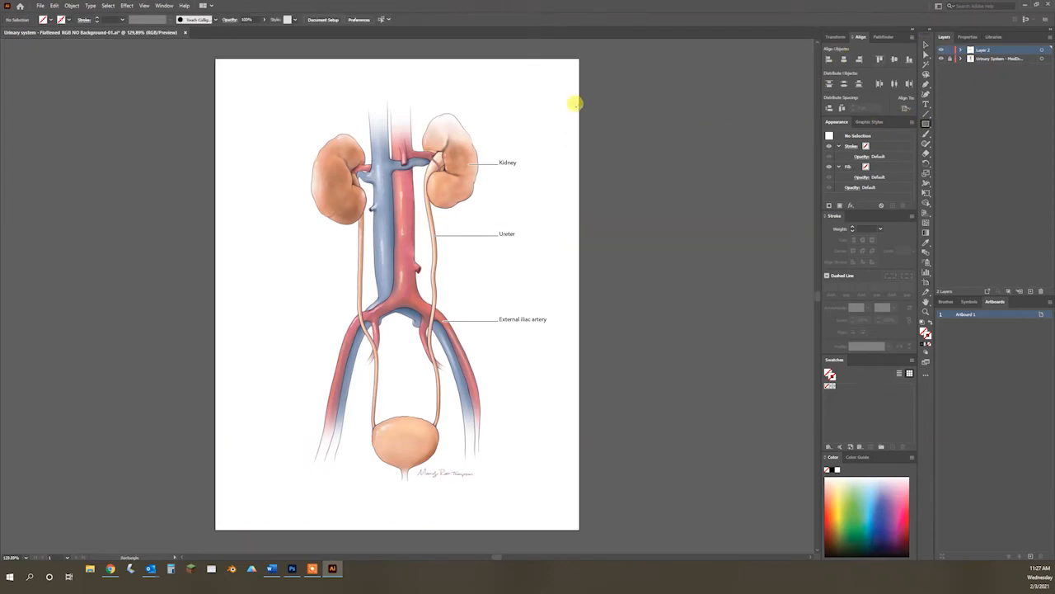
{"action": "left_click", "coordinate": [529, 103]}
{"action": "type", "text": "8"}
{"action": "key", "text": "Tab"}
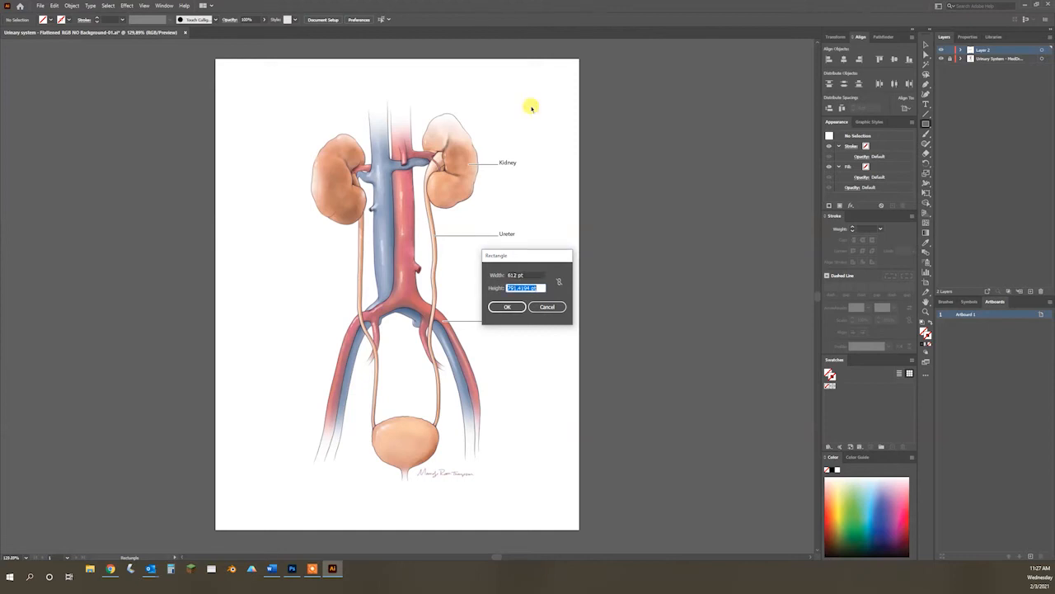
{"action": "type", "text": "792"}
{"action": "key", "text": "Return"}
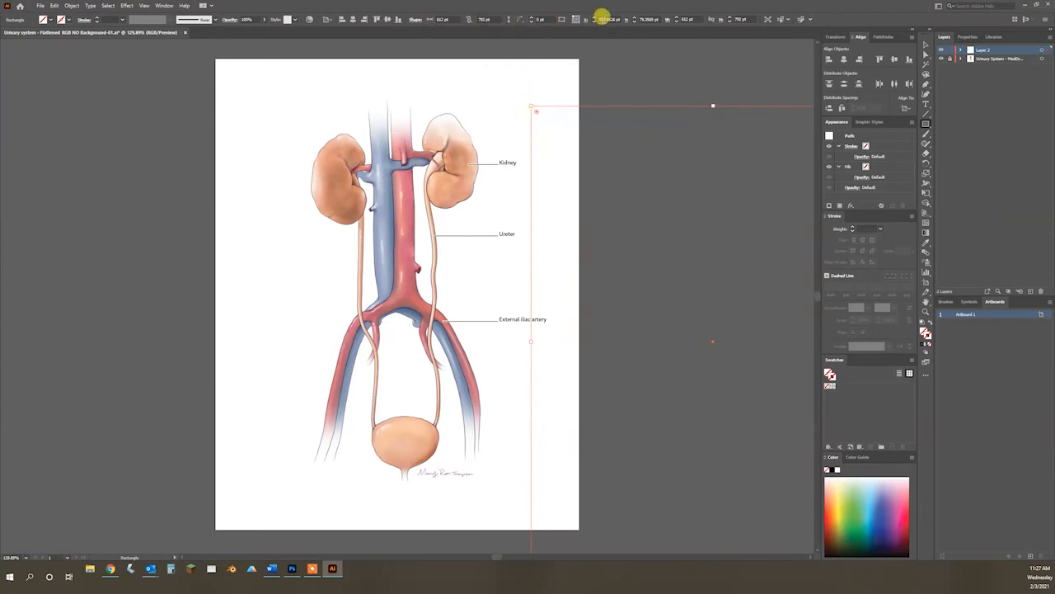
Step: Position the rectangle at X 0 pt and Y 0 pt so it covers the artboard exactly
{"action": "left_click", "coordinate": [640, 19]}
{"action": "left_click", "coordinate": [605, 19]}
{"action": "left_click", "coordinate": [644, 19]}
{"action": "type", "text": "0"}
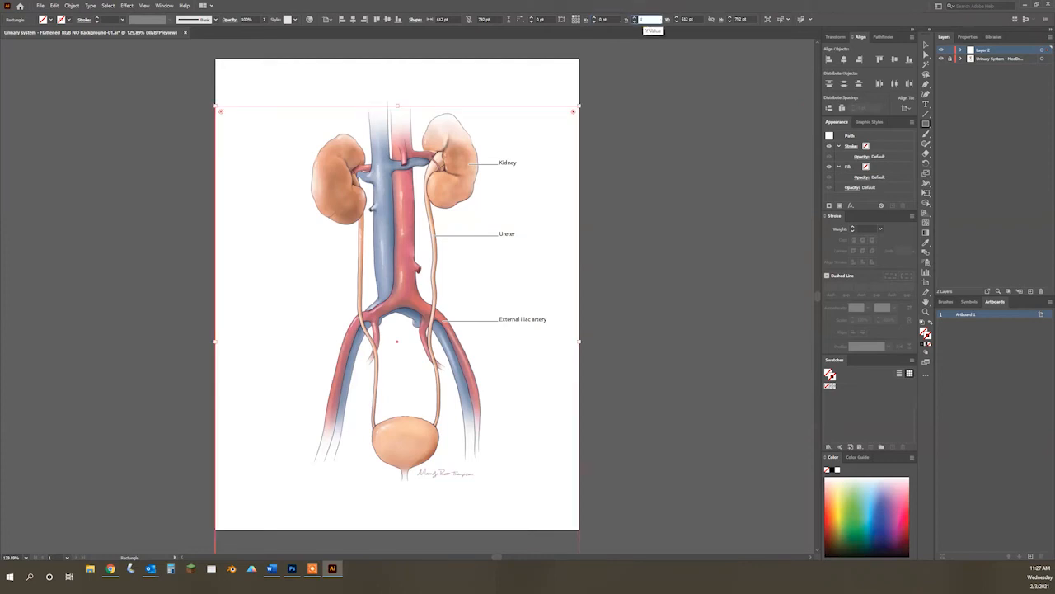
{"action": "key", "text": "Tab"}
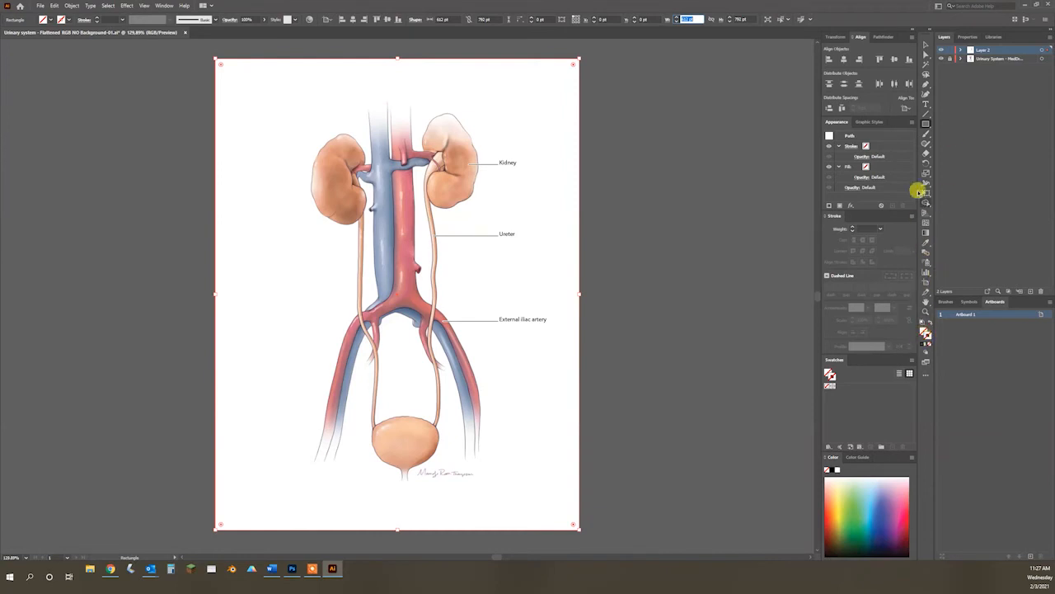
Step: Hide the locked urinary system illustration layer and deselect the rectangle
{"action": "left_click", "coordinate": [924, 46]}
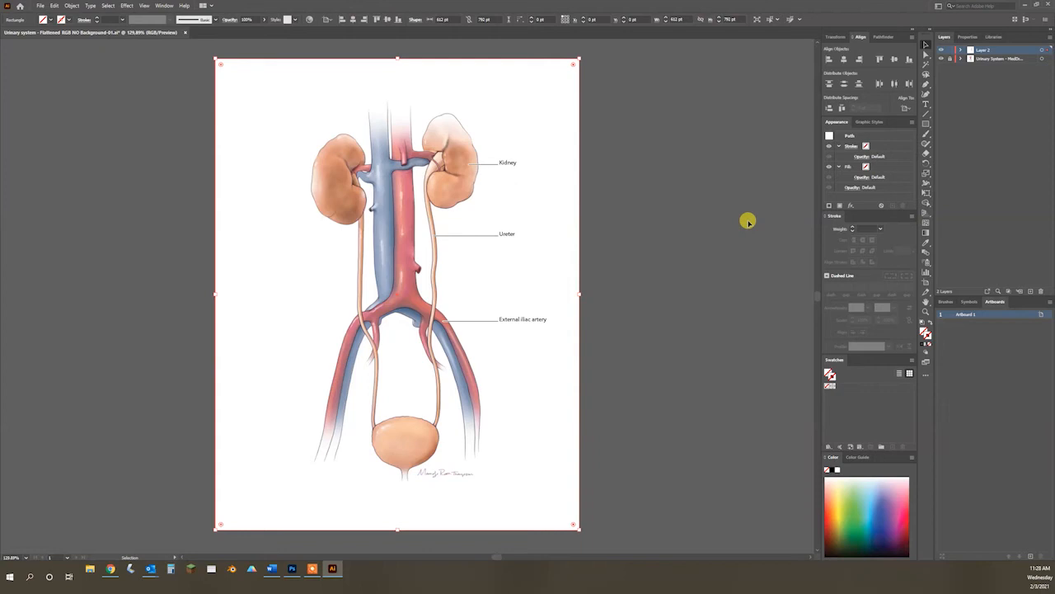
{"action": "left_click", "coordinate": [941, 59]}
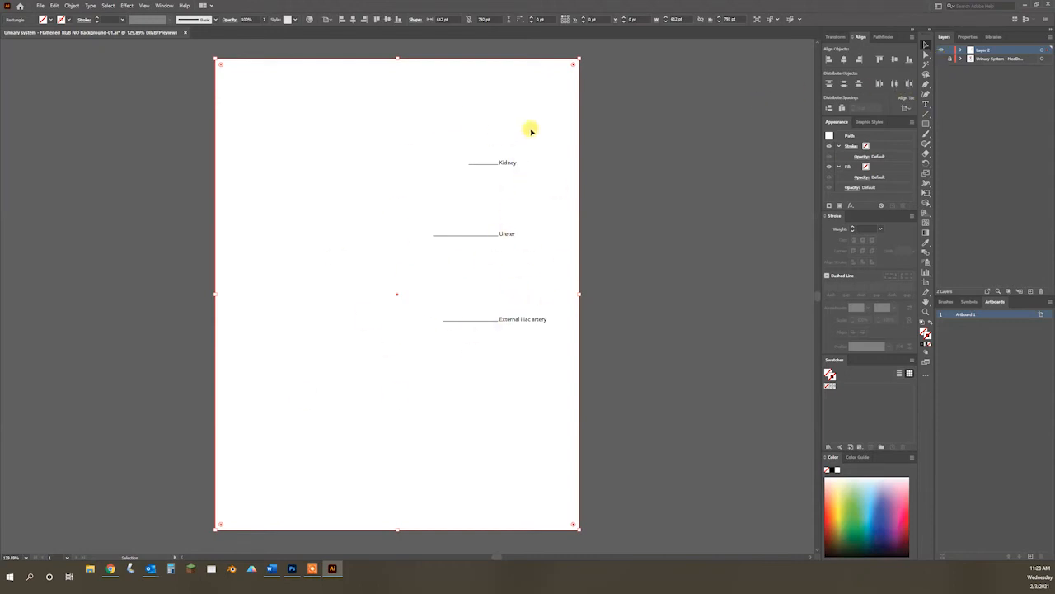
{"action": "left_click", "coordinate": [679, 257]}
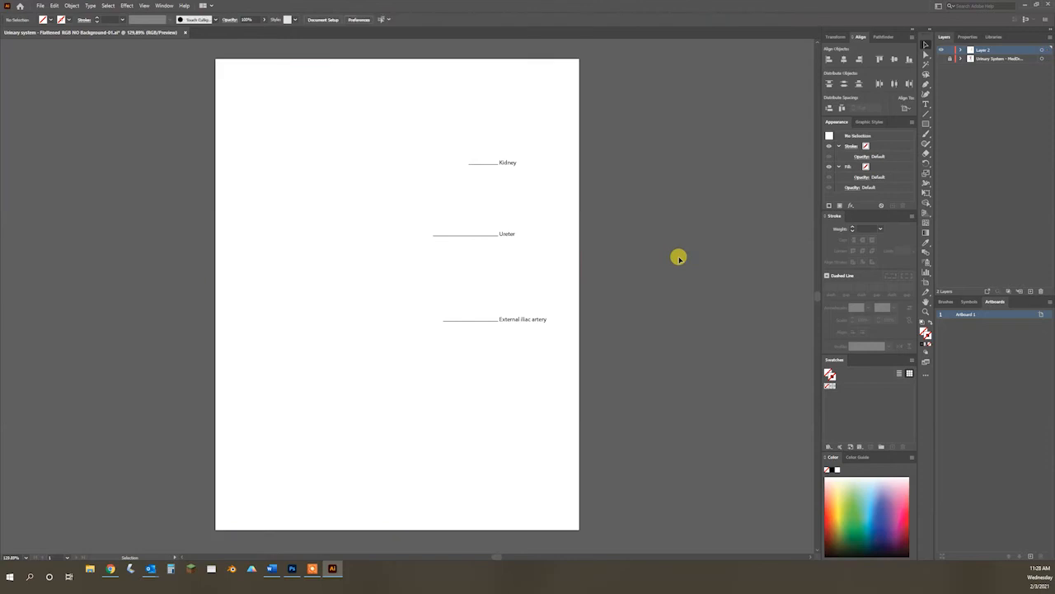
Step: Save the labels-only artwork as a separate Adobe Illustrator file, replacing the part of the file name after "Urinary system - "
{"action": "left_click", "coordinate": [40, 5]}
{"action": "left_click", "coordinate": [54, 82]}
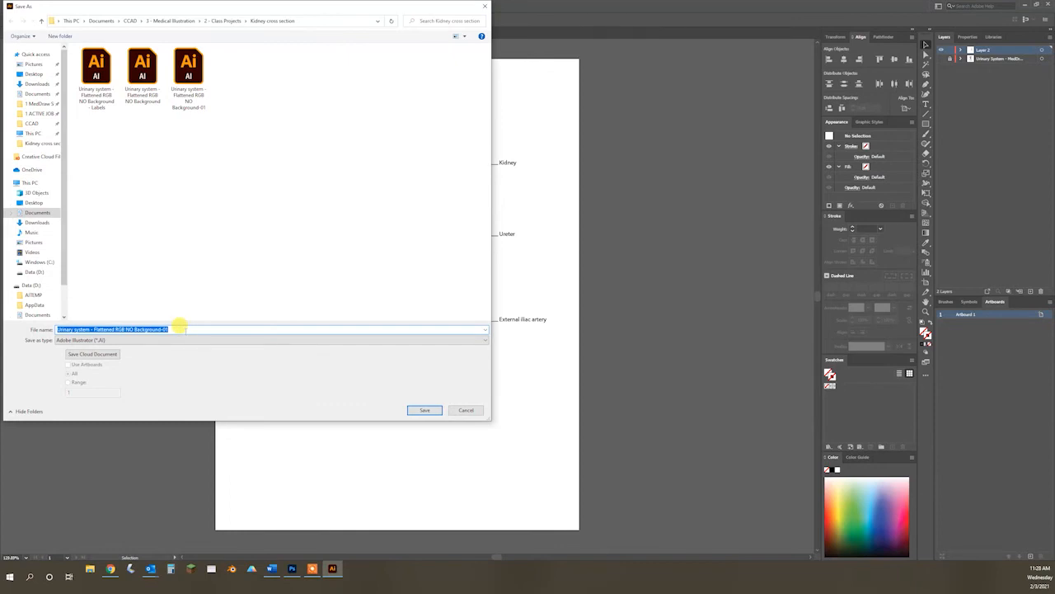
{"action": "left_click", "coordinate": [178, 328]}
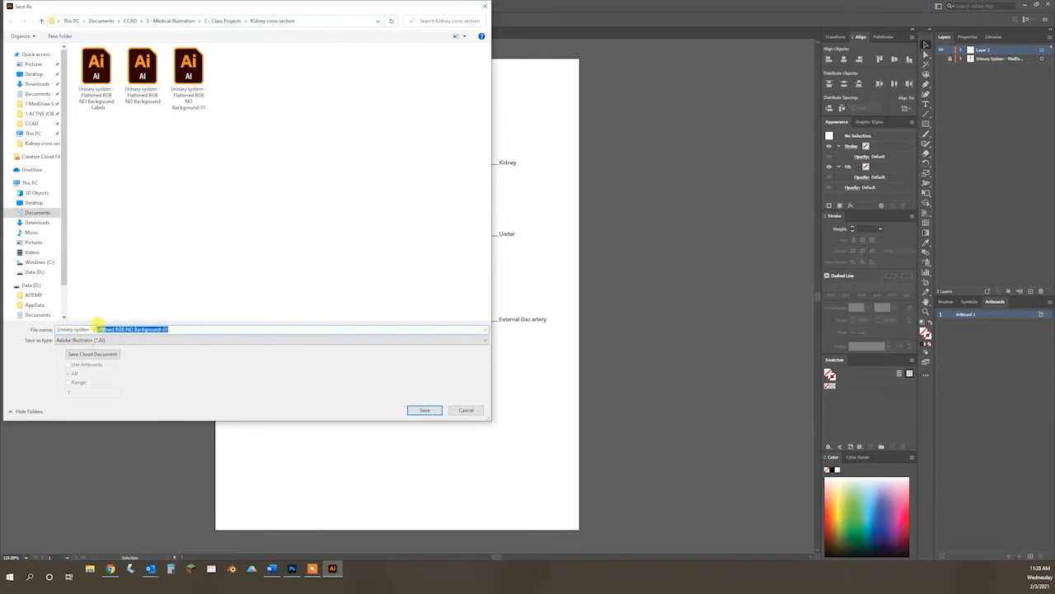
{"action": "type", "text": "AI"}
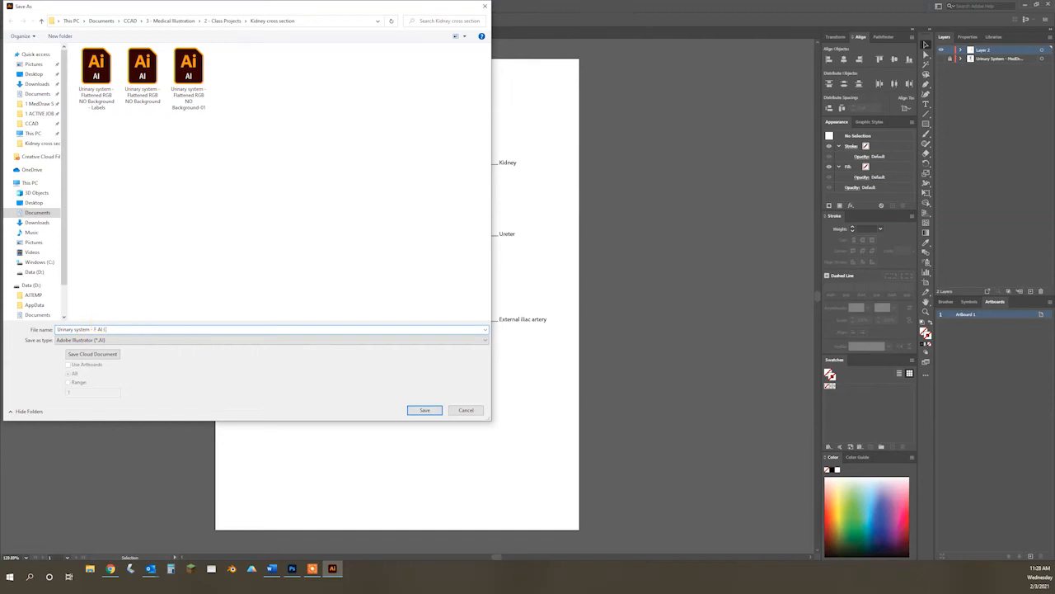
{"action": "key", "text": "BackSpace"}
{"action": "key", "text": "BackSpace"}
{"action": "key", "text": "BackSpace"}
{"action": "type", "text": "I"}
{"action": "left_click", "coordinate": [424, 409]}
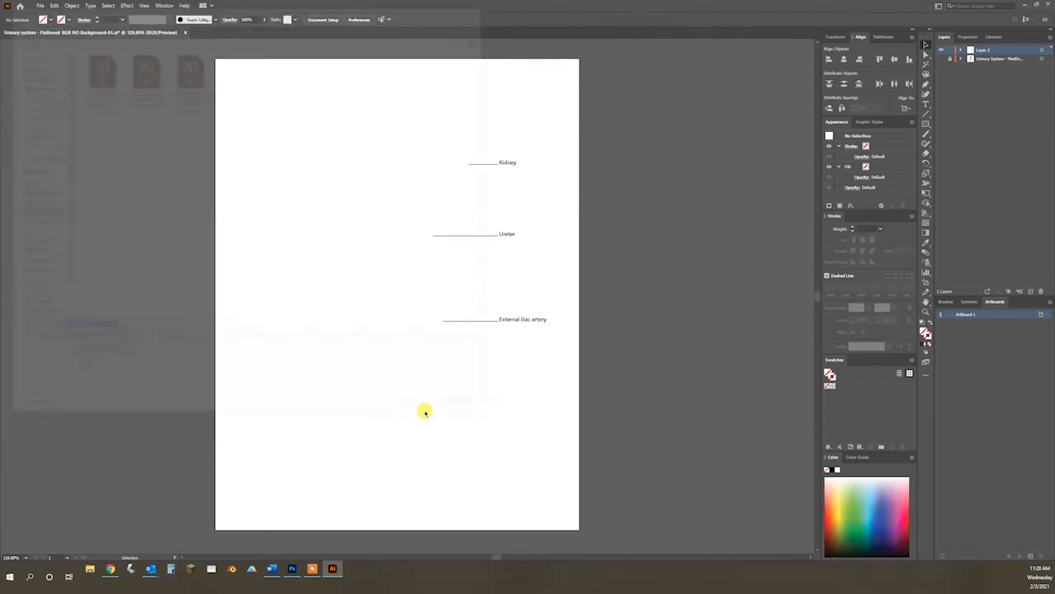
Step: Complete the save of the labels file, and in Photoshop delete the previously placed linked layer above the illustration
{"action": "left_click", "coordinate": [561, 407]}
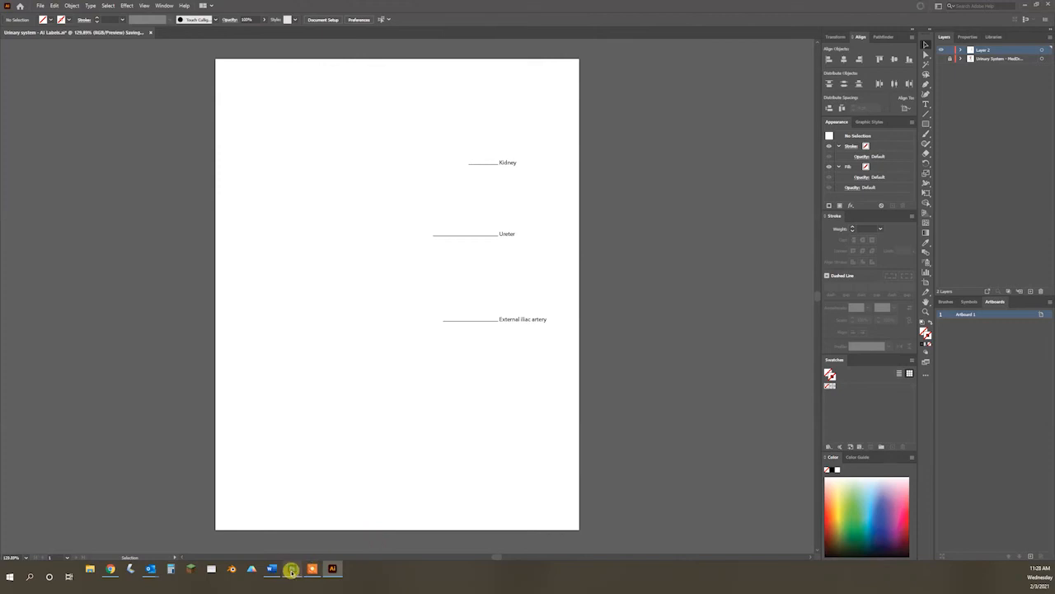
{"action": "left_click", "coordinate": [291, 568]}
{"action": "left_click_drag", "start_coordinate": [963, 101], "coordinate": [1040, 553]}
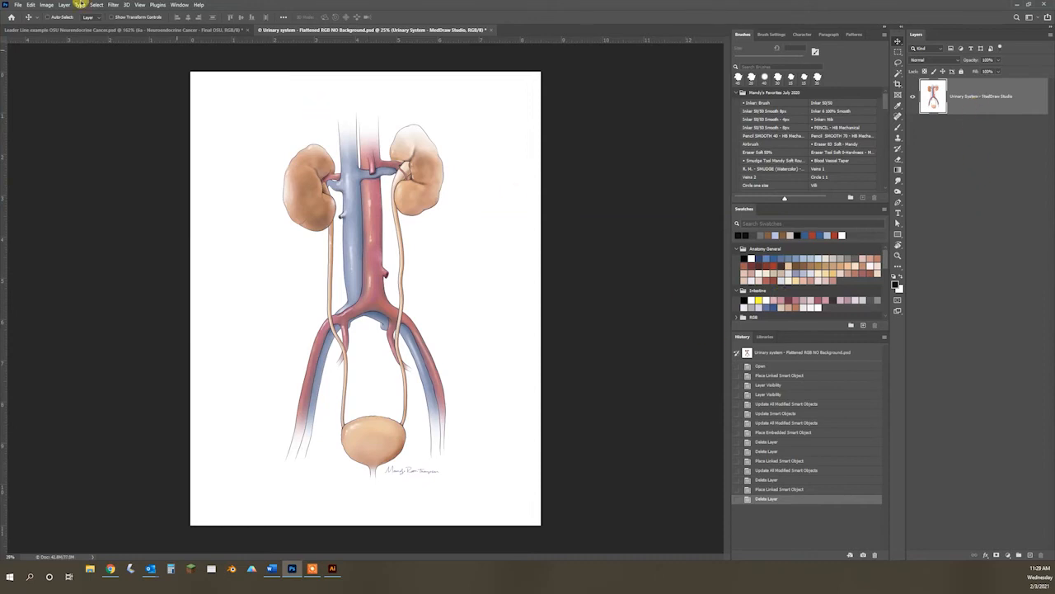
{"action": "left_click", "coordinate": [16, 5]}
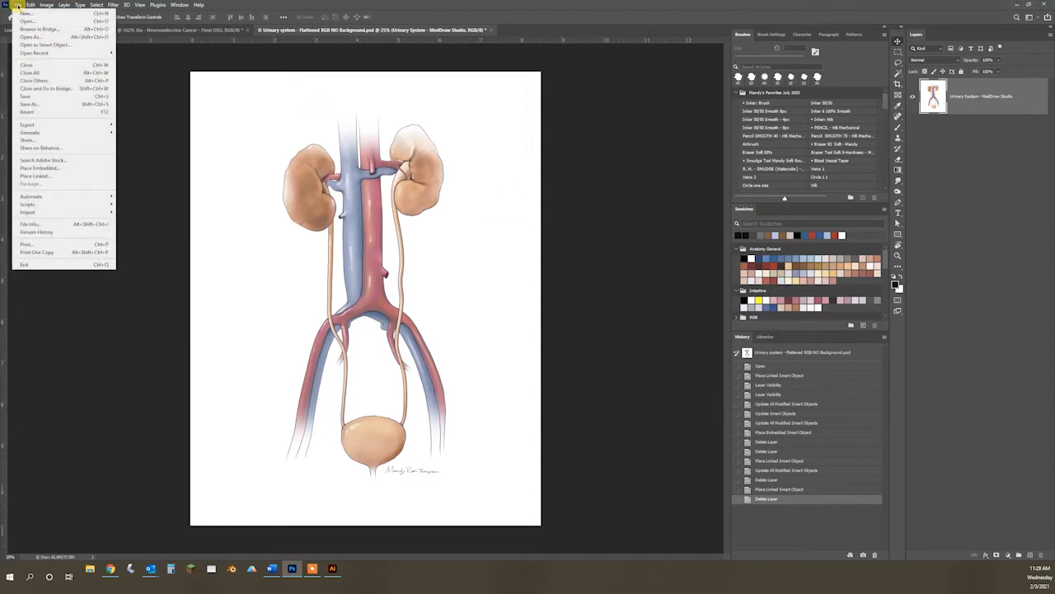
{"action": "left_click", "coordinate": [37, 177]}
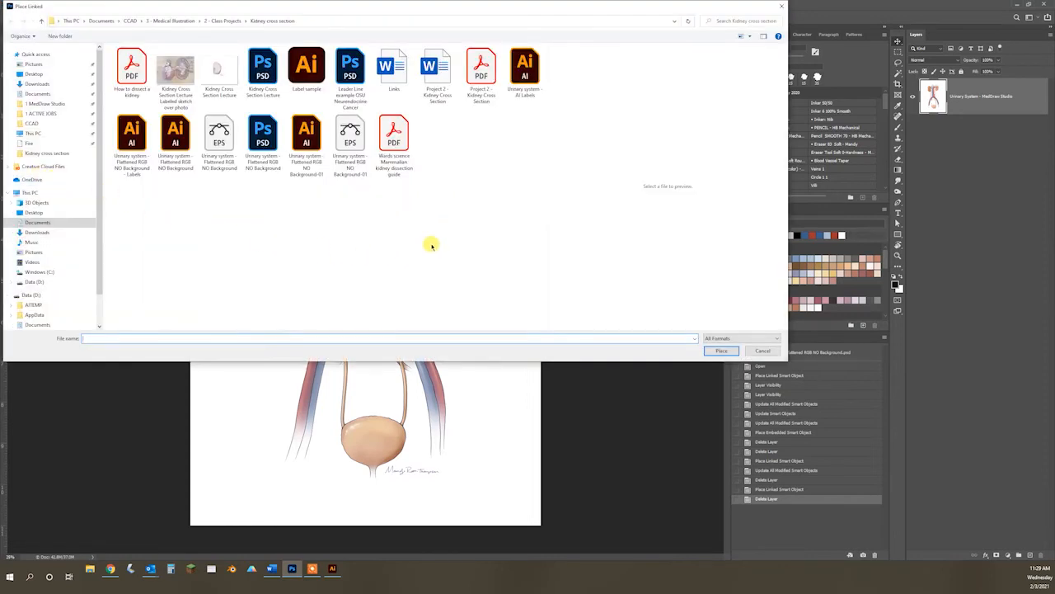
{"action": "left_click", "coordinate": [524, 74]}
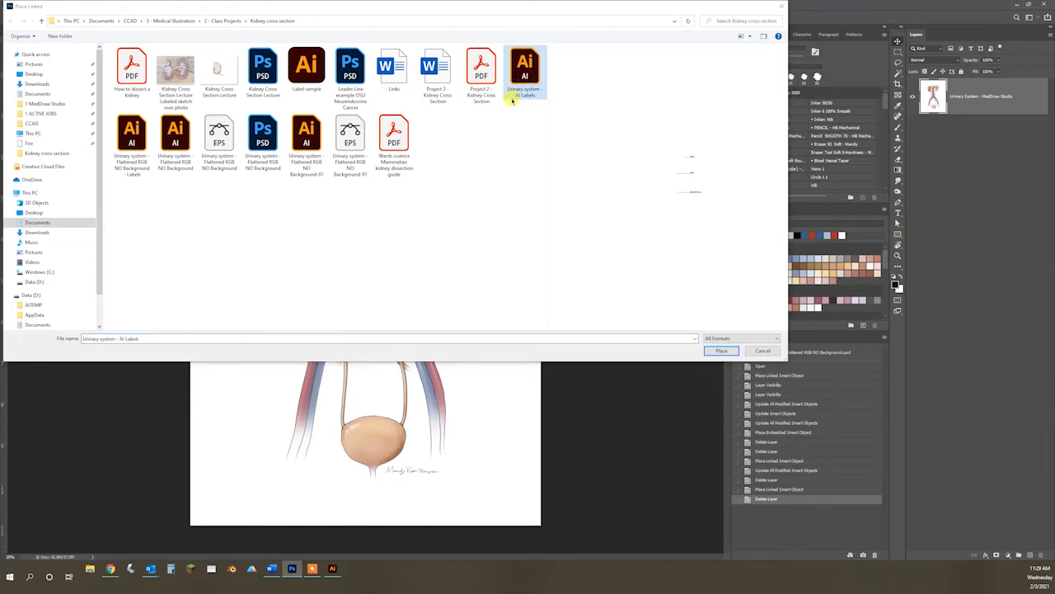
{"action": "double_click", "coordinate": [525, 70]}
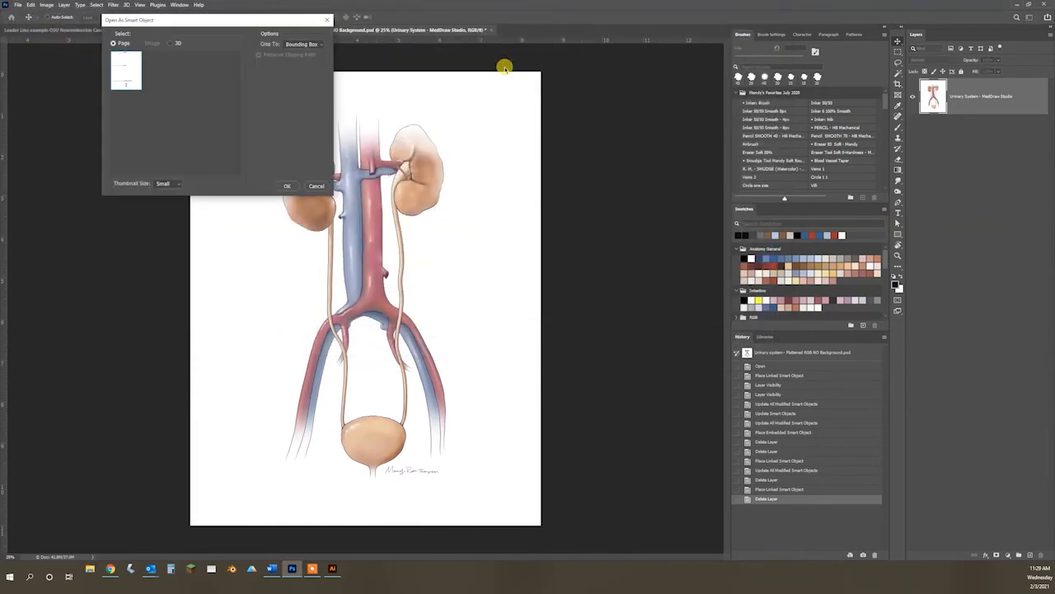
{"action": "left_click", "coordinate": [282, 187]}
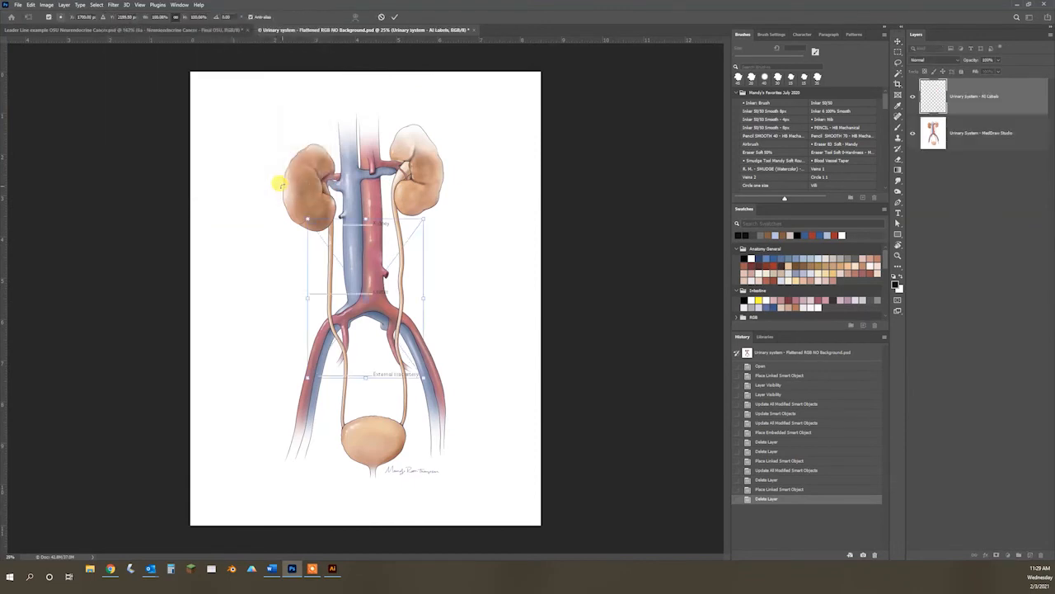
{"action": "left_click", "coordinate": [381, 17]}
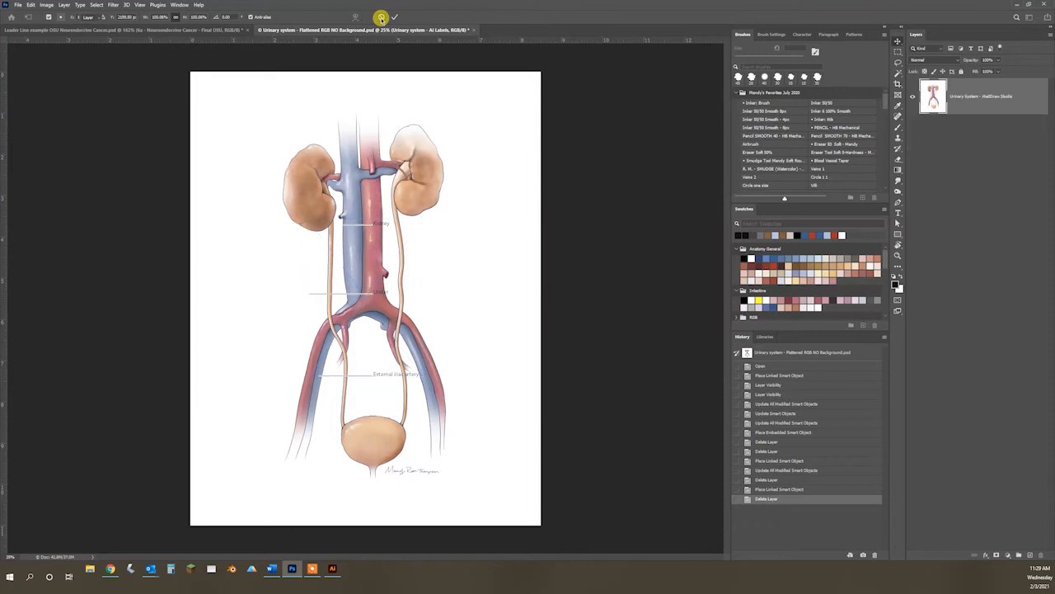
Step: In Illustrator, show the urinary system illustration layer again and save the labels file
{"action": "left_click", "coordinate": [331, 568]}
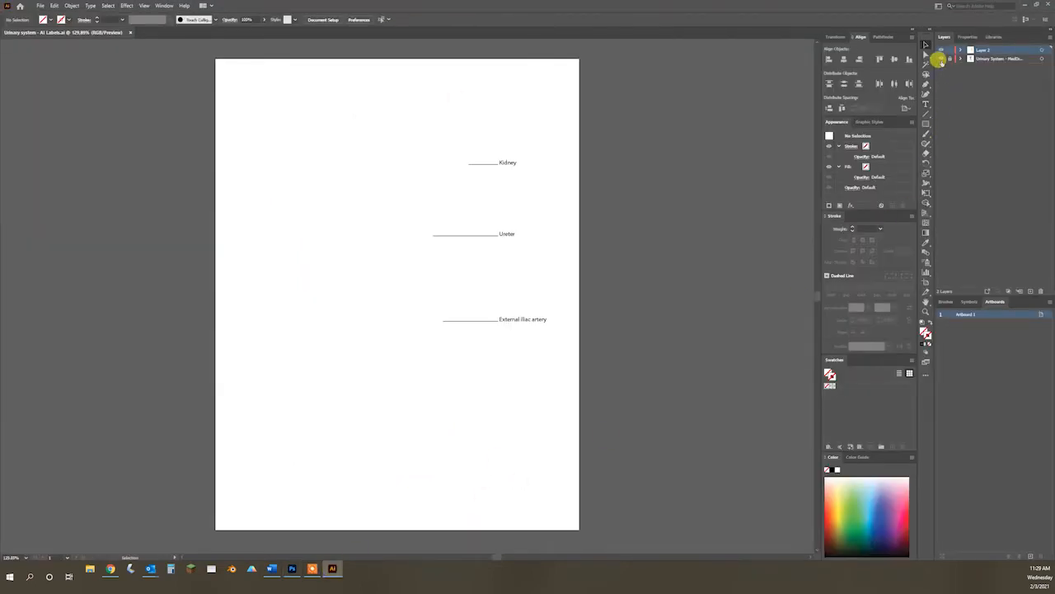
{"action": "left_click", "coordinate": [940, 59]}
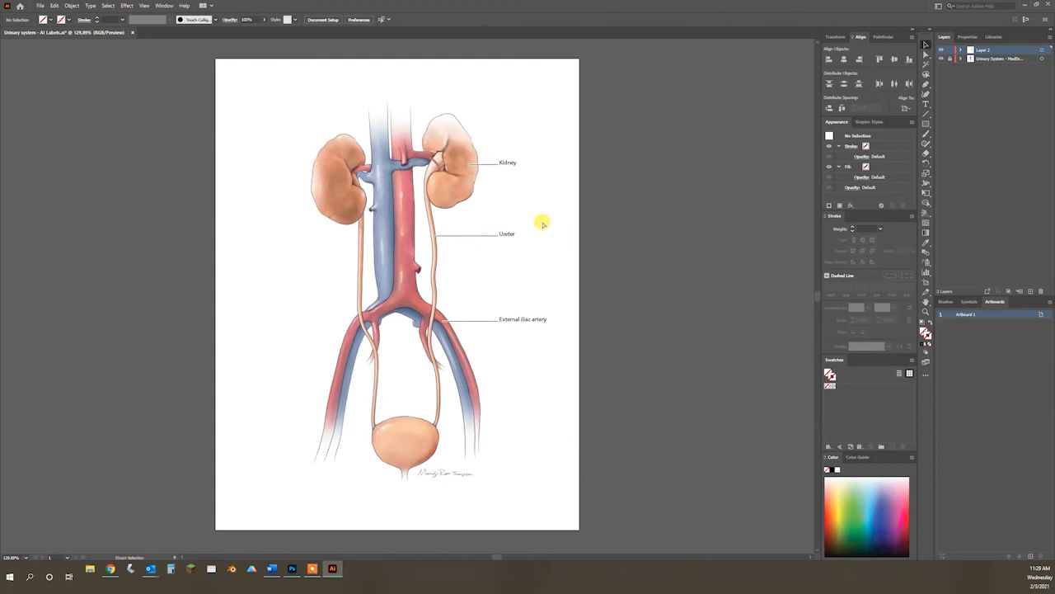
{"action": "key", "text": "ctrl+s"}
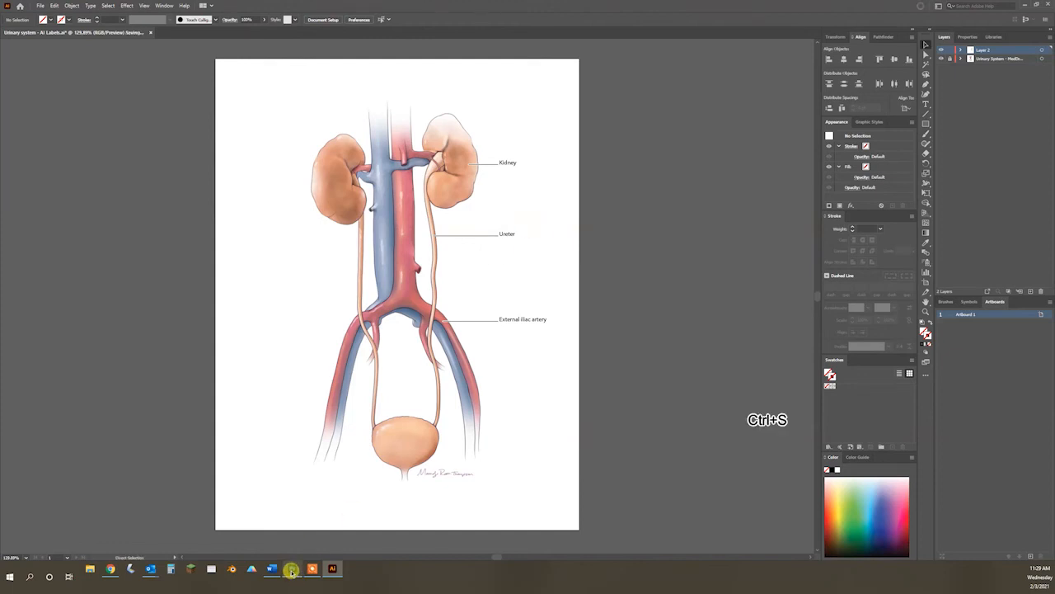
Step: In Photoshop, place "Urinary system - AI Labels" over the illustration as a linked smart object, cropped to its bounding box
{"action": "left_click", "coordinate": [291, 568]}
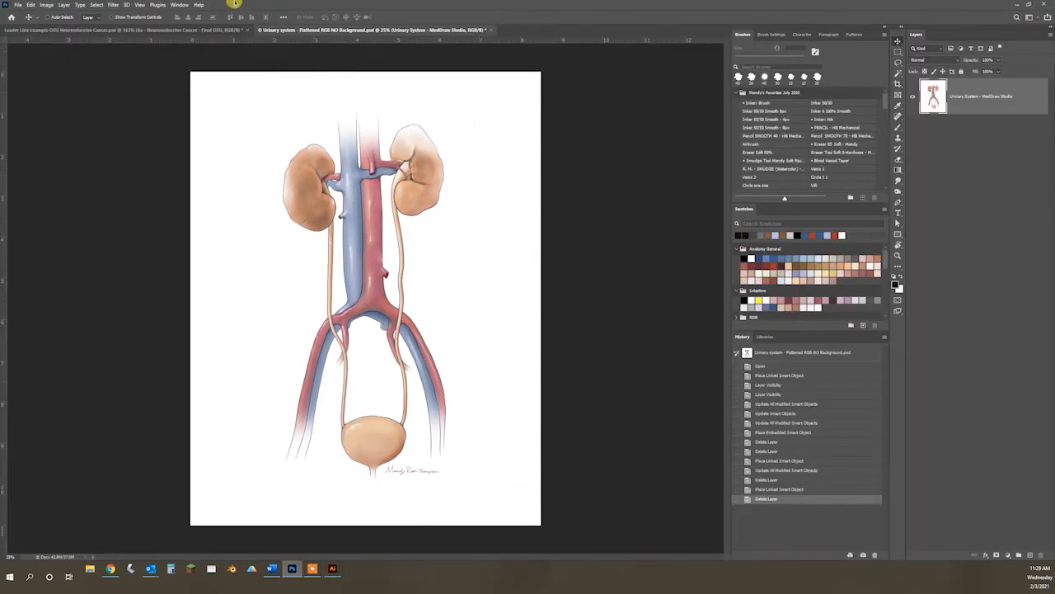
{"action": "left_click", "coordinate": [13, 5]}
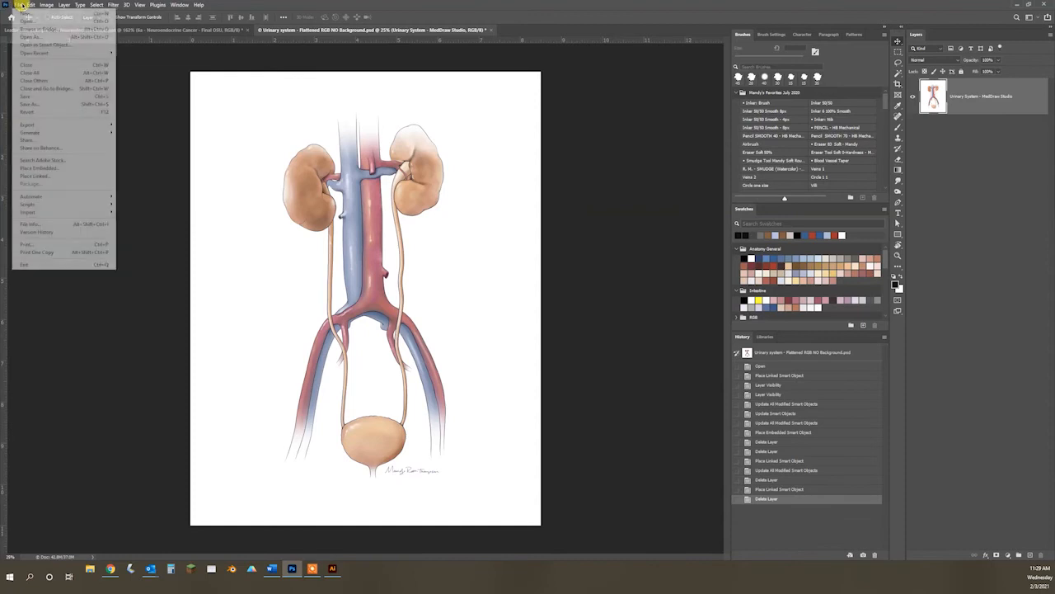
{"action": "left_click", "coordinate": [43, 177]}
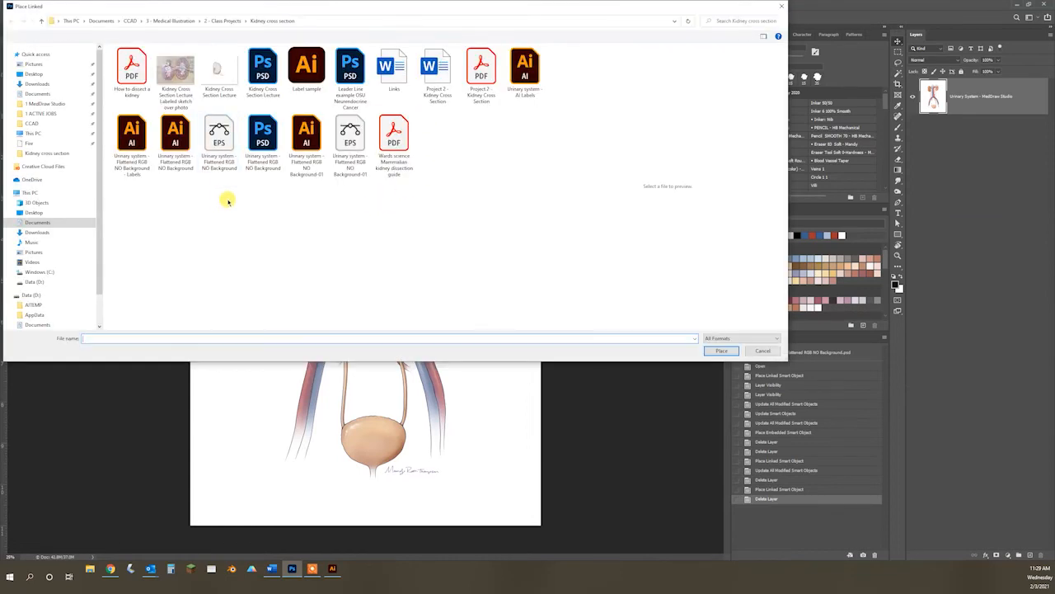
{"action": "left_click", "coordinate": [513, 79]}
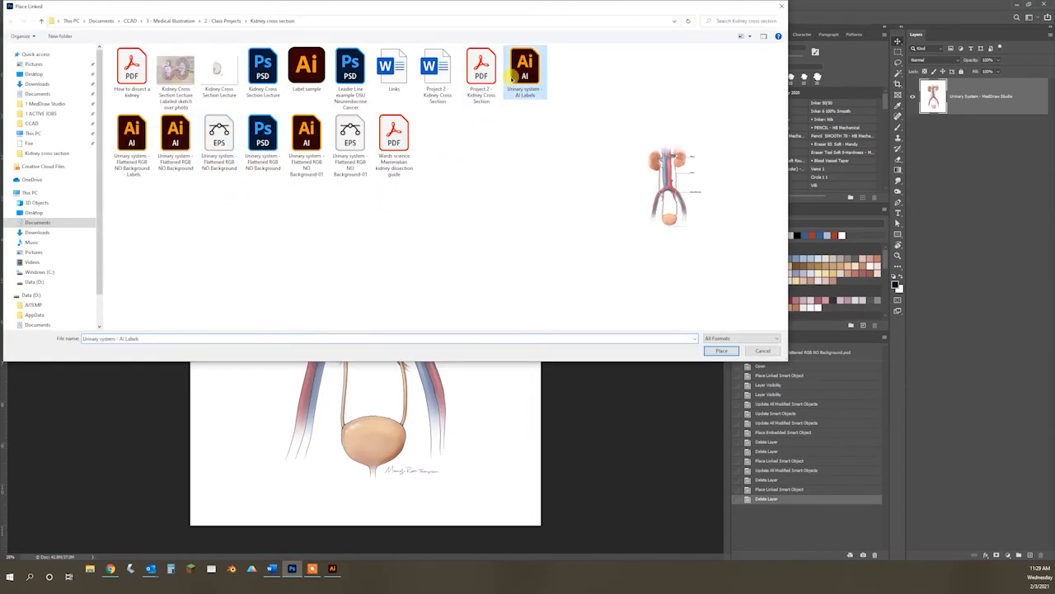
{"action": "double_click", "coordinate": [523, 72]}
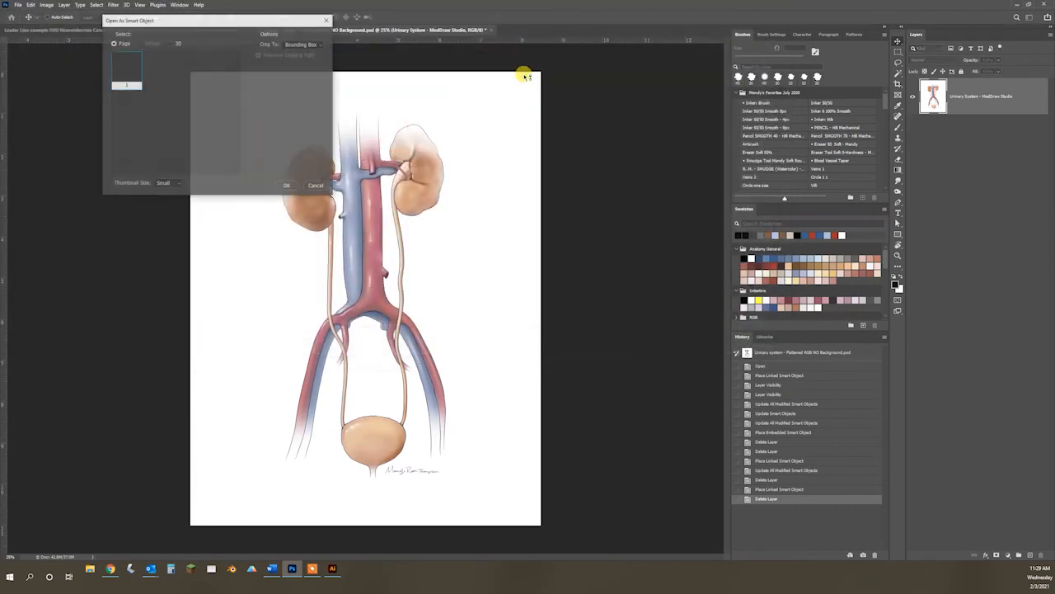
{"action": "left_click", "coordinate": [288, 185]}
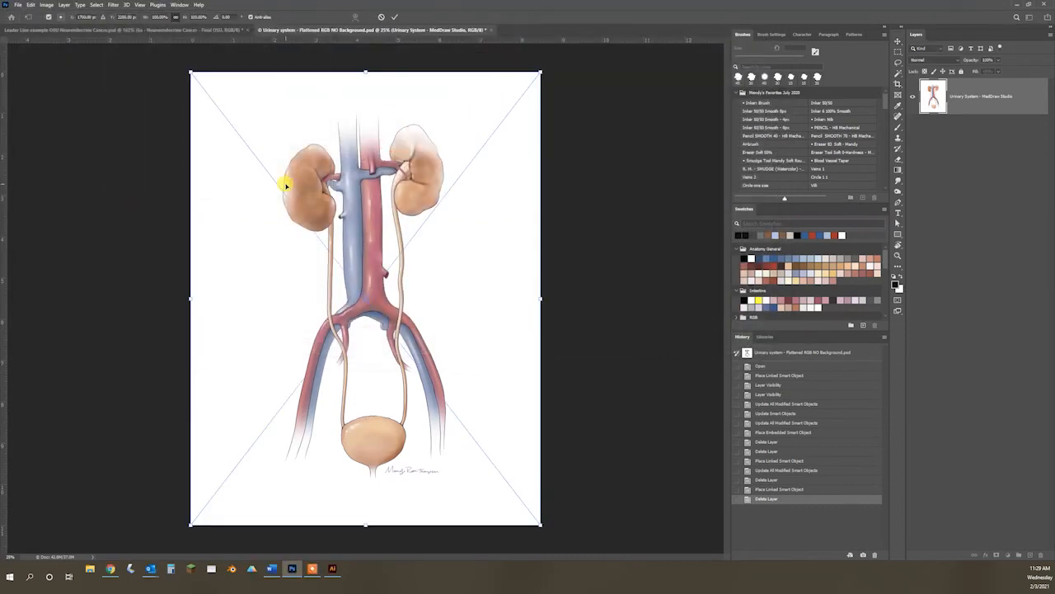
{"action": "left_click", "coordinate": [395, 17]}
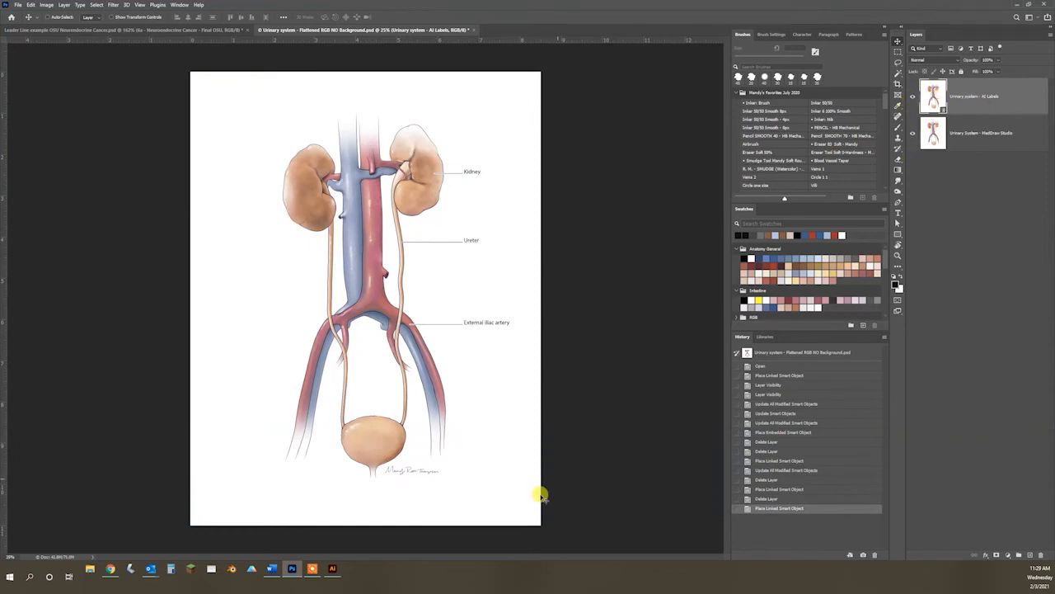
Step: In Illustrator, hide the urinary system illustration layer and save the labels file
{"action": "left_click", "coordinate": [332, 569]}
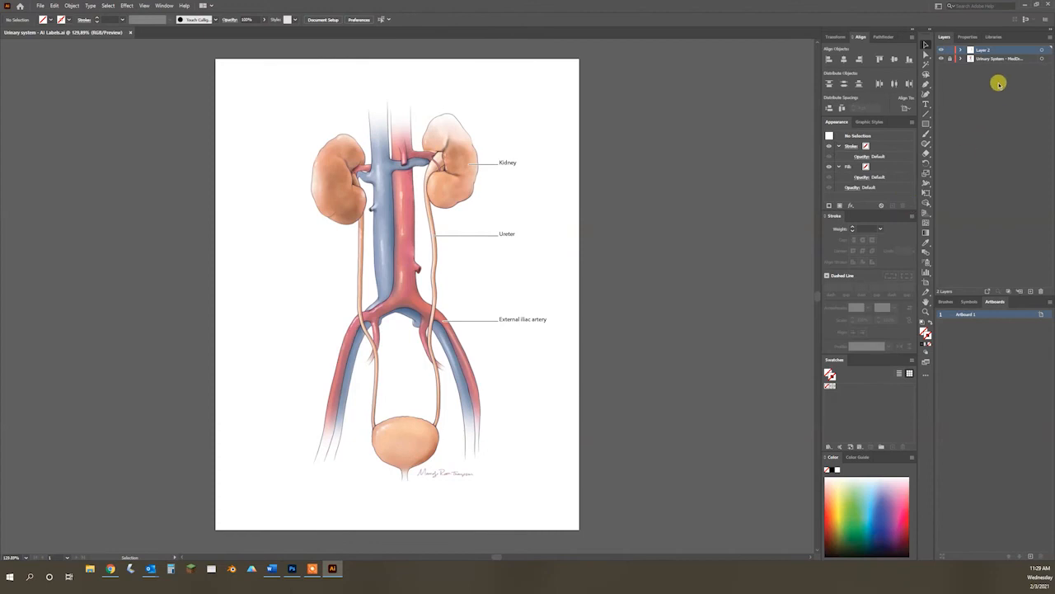
{"action": "left_click", "coordinate": [941, 58]}
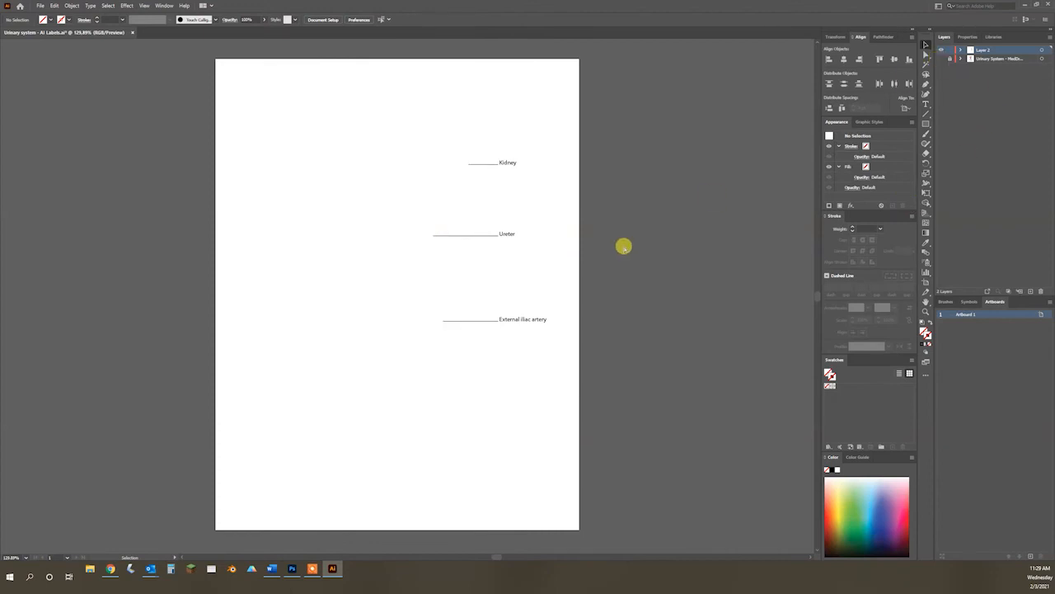
{"action": "key", "text": "ctrl+s"}
Step: In Photoshop, update all modified content for the linked labels layer, and check it by toggling the layer's visibility
{"action": "mouse_move", "coordinate": [293, 569]}
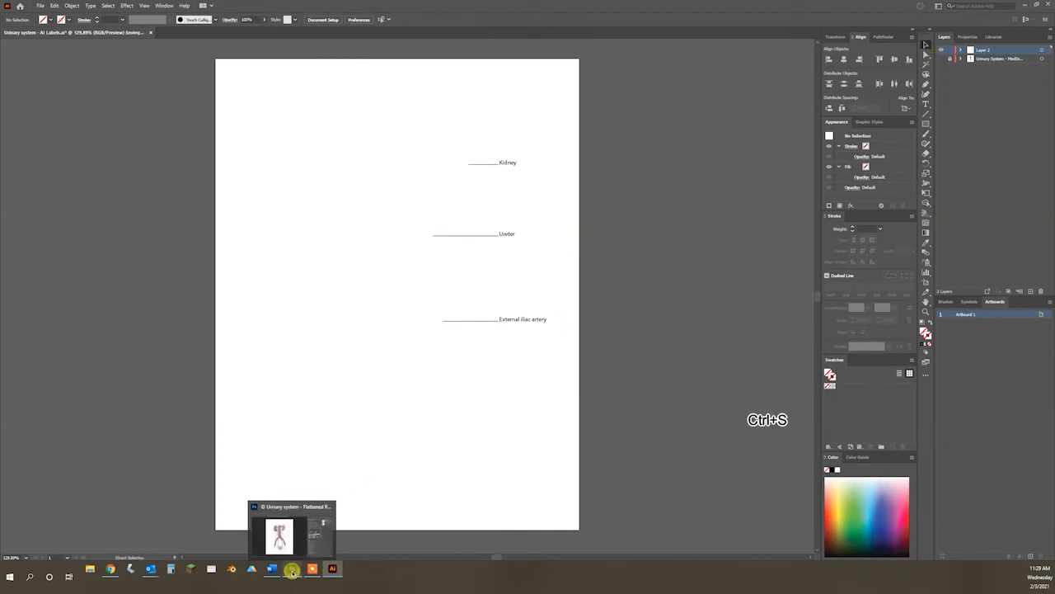
{"action": "left_click", "coordinate": [293, 568]}
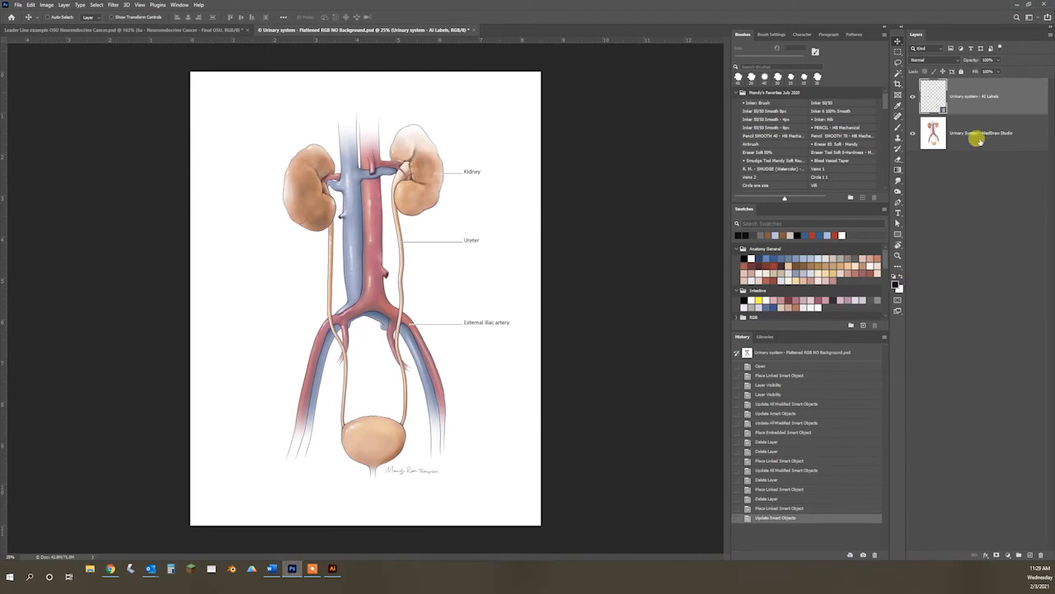
{"action": "right_click", "coordinate": [975, 103]}
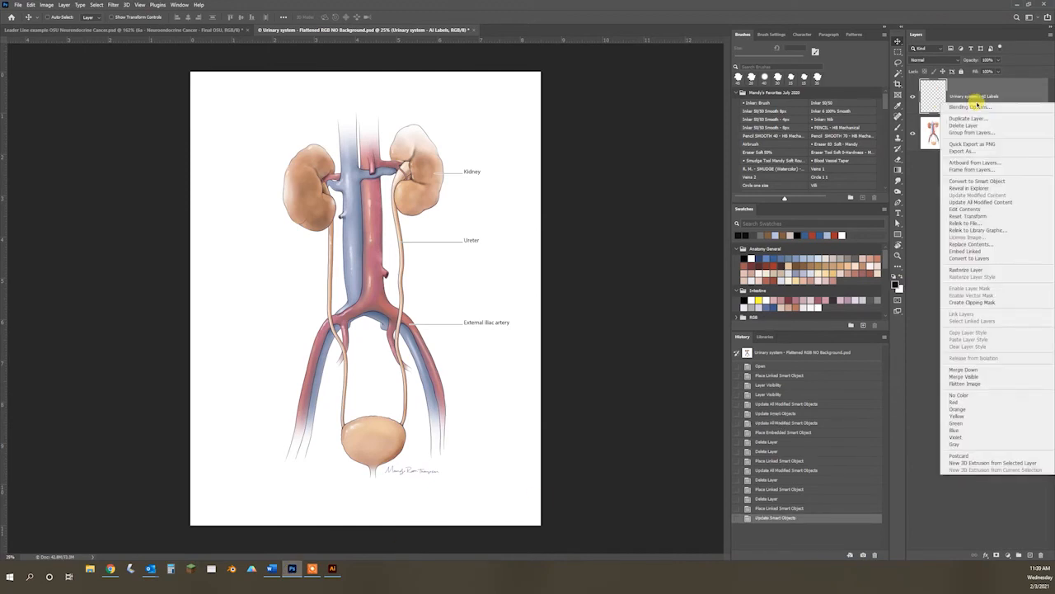
{"action": "left_click", "coordinate": [972, 202]}
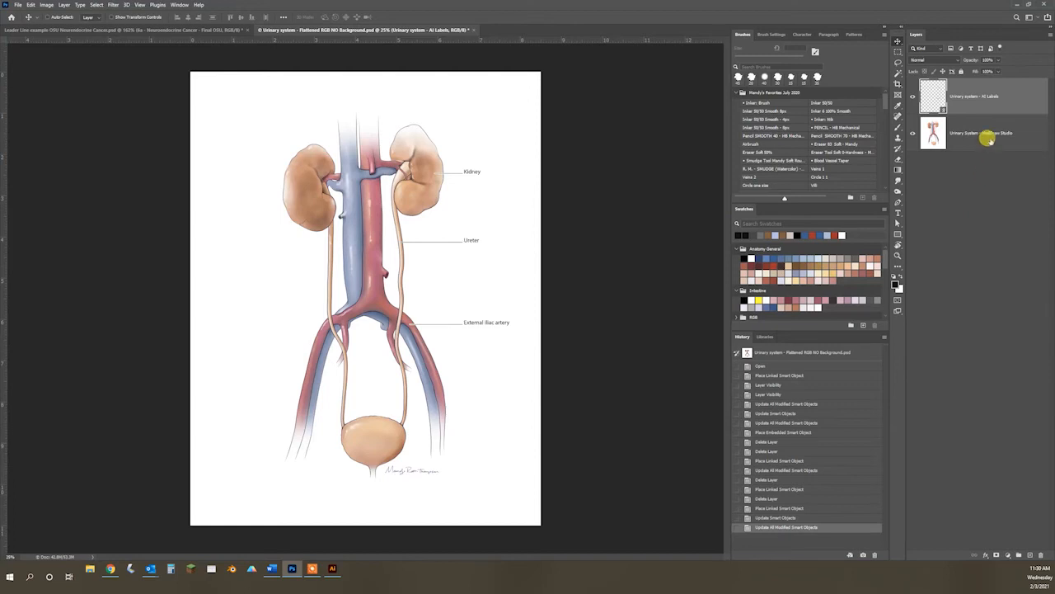
{"action": "left_click", "coordinate": [910, 97]}
{"action": "left_click", "coordinate": [910, 96]}
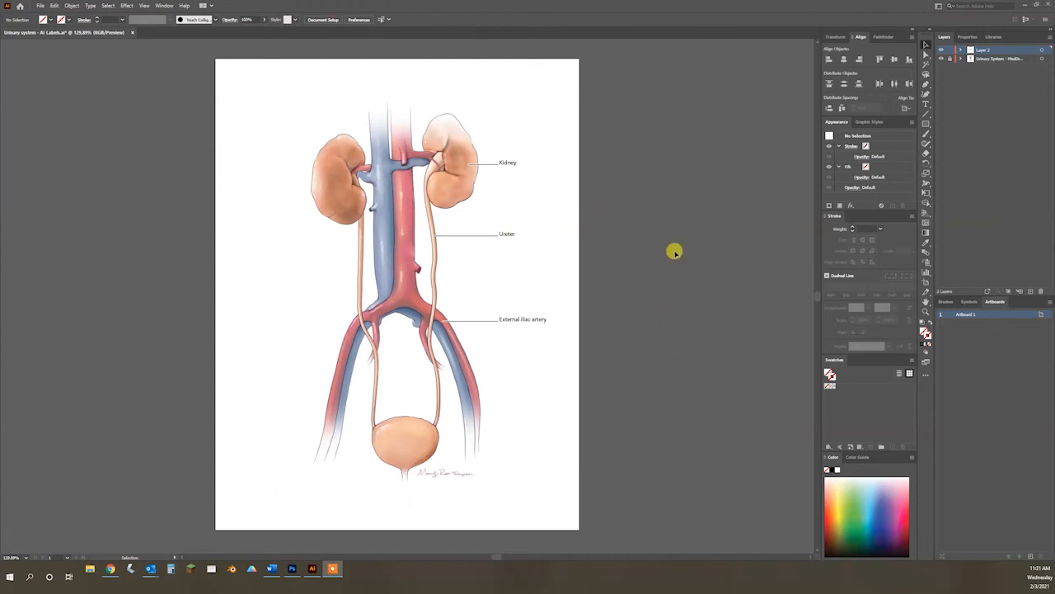
Step: Hide the illustration layer in Illustrator, and in Photoshop place "Urinary system - AI Labels" as a linked smart object cropped to its bounding box
{"action": "left_click", "coordinate": [940, 58]}
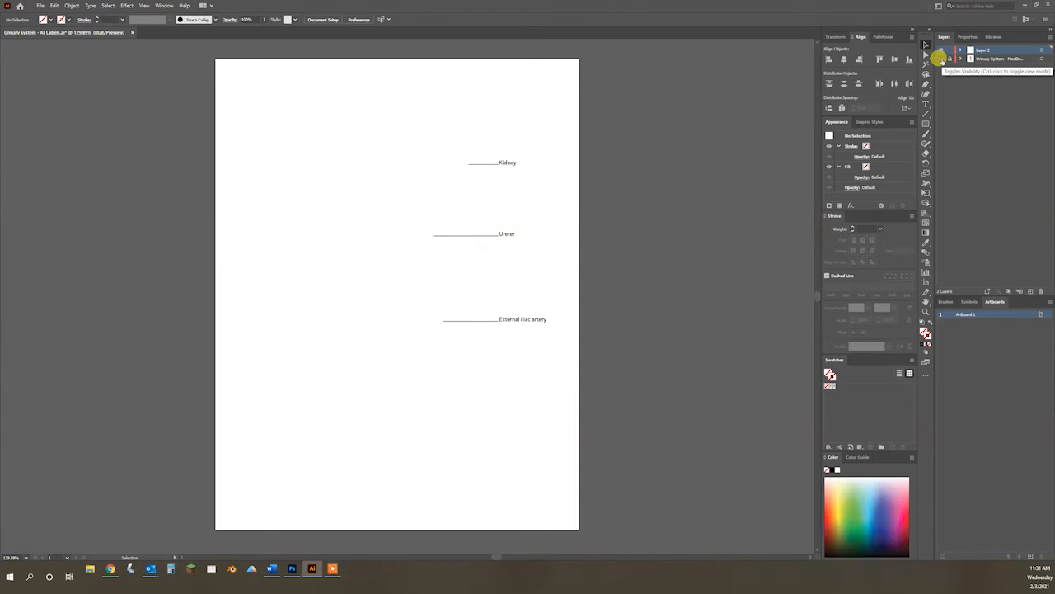
{"action": "left_click", "coordinate": [293, 569]}
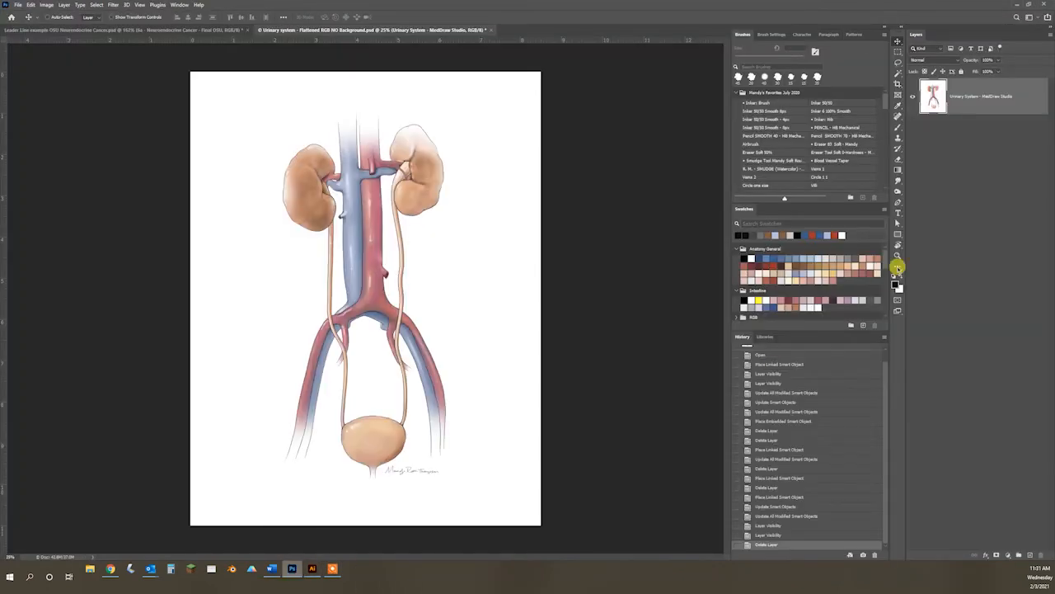
{"action": "left_click", "coordinate": [17, 4]}
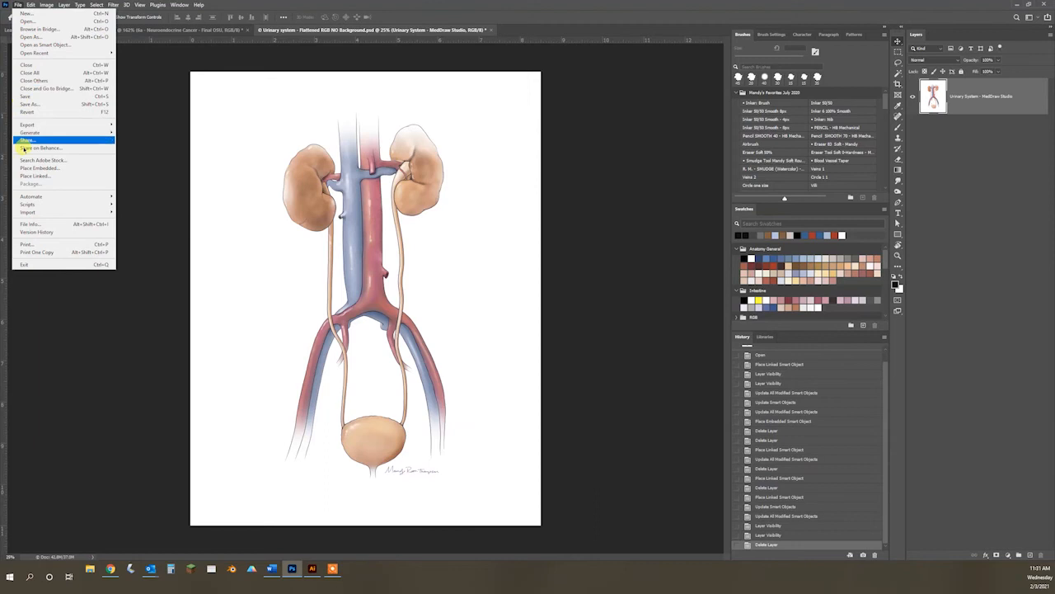
{"action": "left_click", "coordinate": [33, 176]}
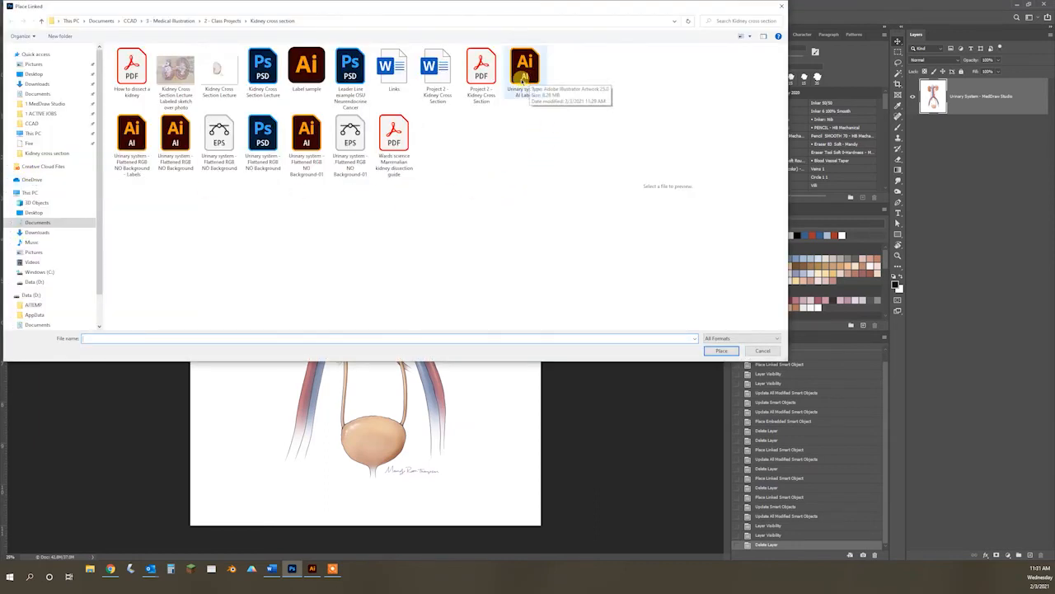
{"action": "double_click", "coordinate": [526, 73]}
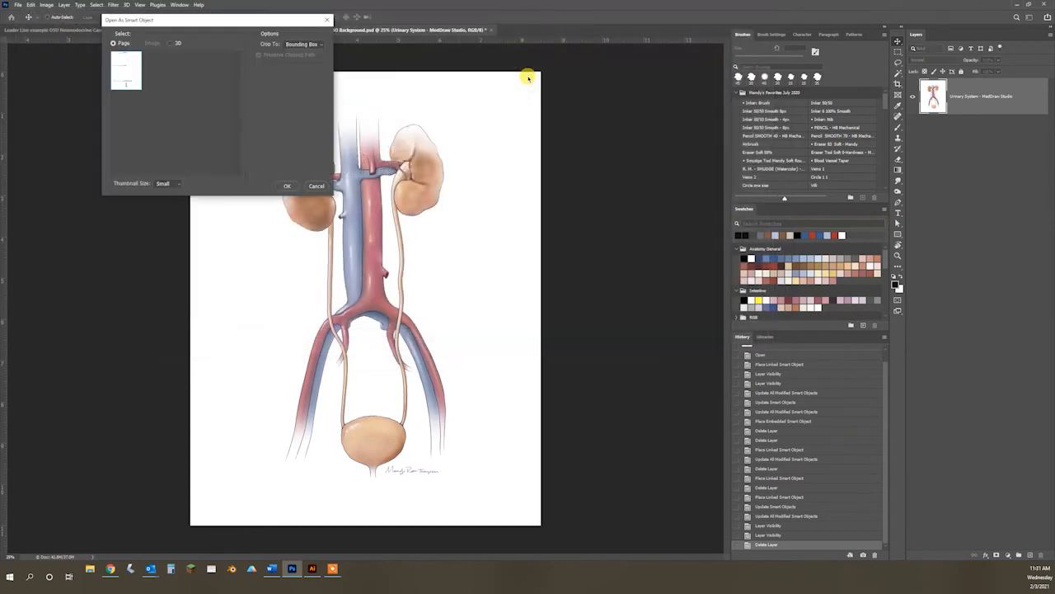
{"action": "left_click", "coordinate": [282, 186]}
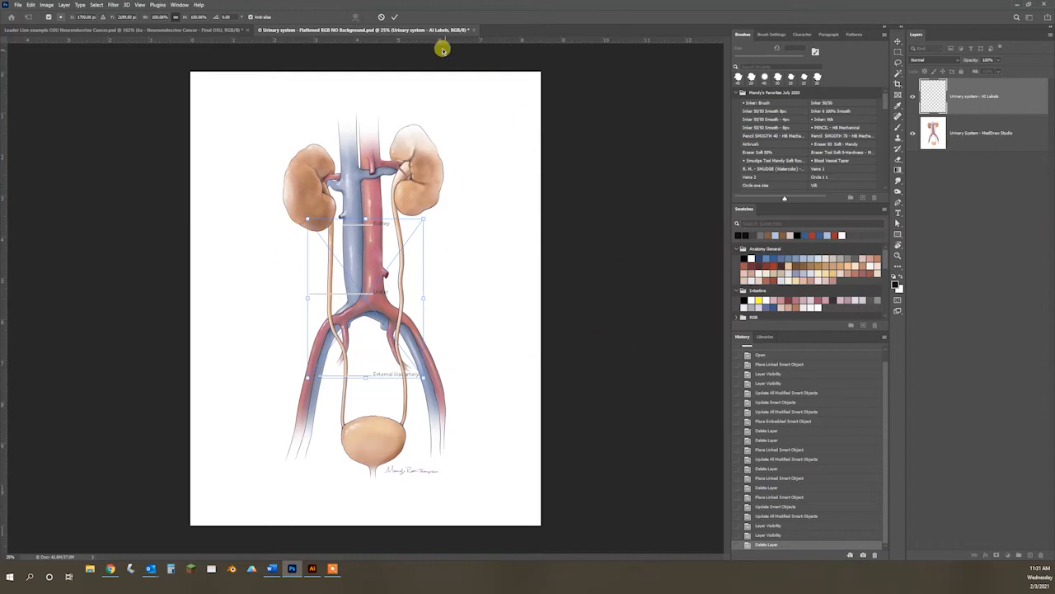
{"action": "left_click", "coordinate": [394, 16]}
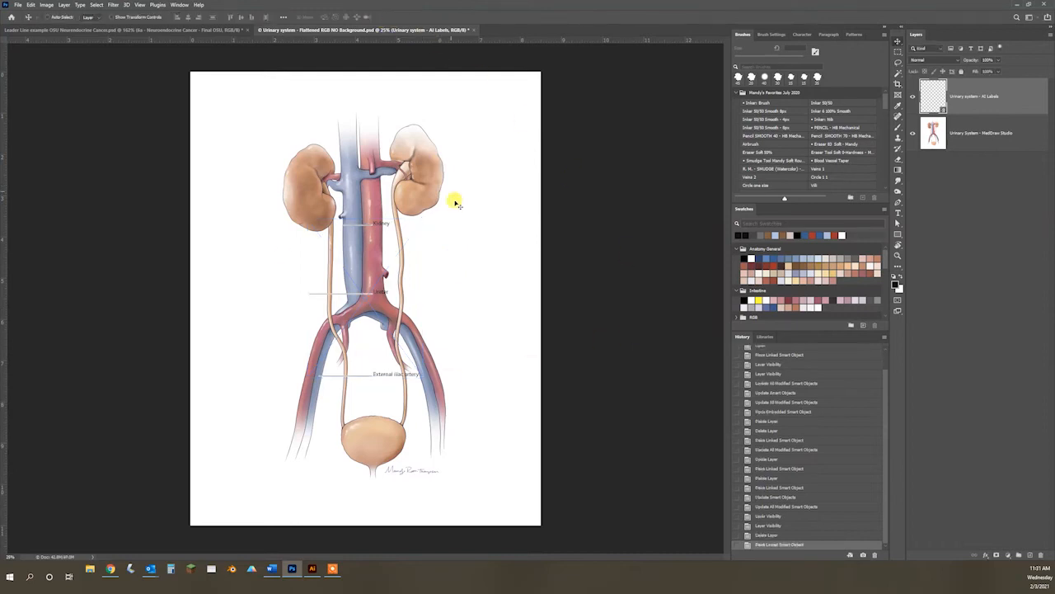
Step: Move the placed labels about 2.2 in right and 1.3 in up to match the anatomy, and switch to Illustrator
{"action": "left_click_drag", "start_coordinate": [371, 290], "coordinate": [465, 238]}
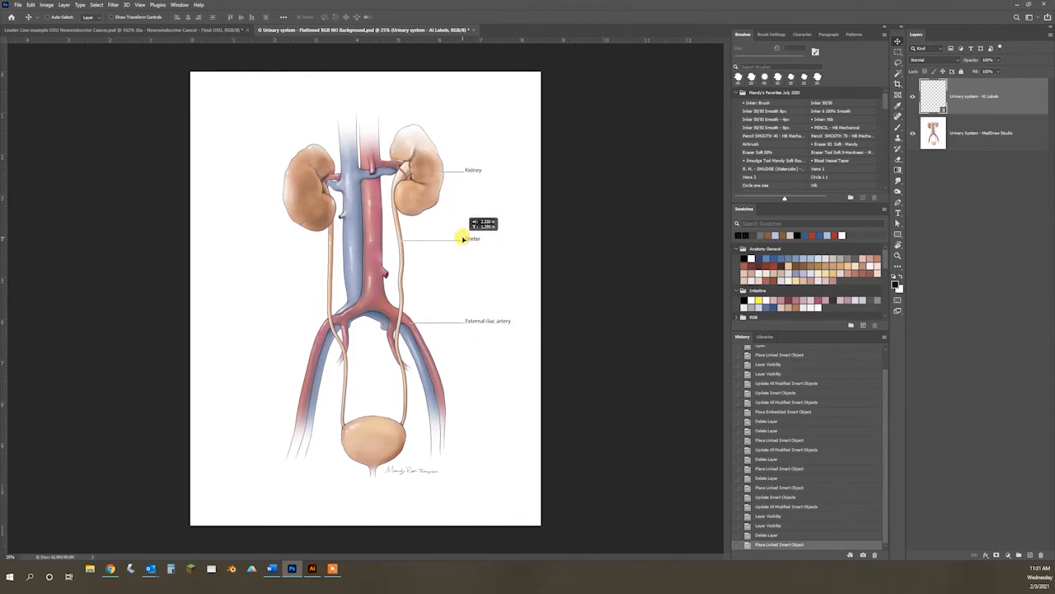
{"action": "left_click_drag", "start_coordinate": [464, 238], "coordinate": [463, 238]}
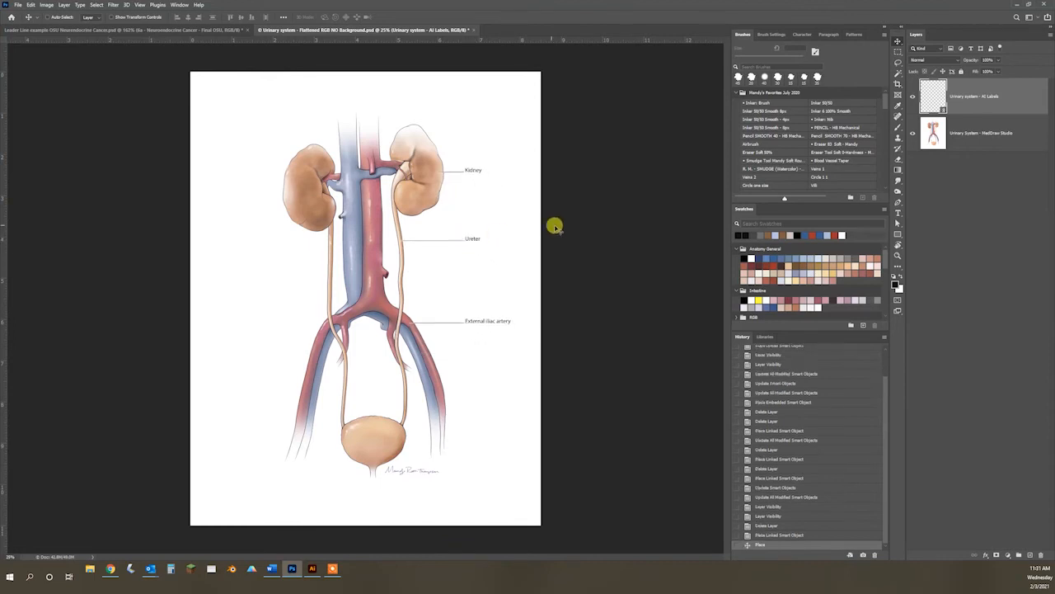
{"action": "left_click", "coordinate": [309, 568]}
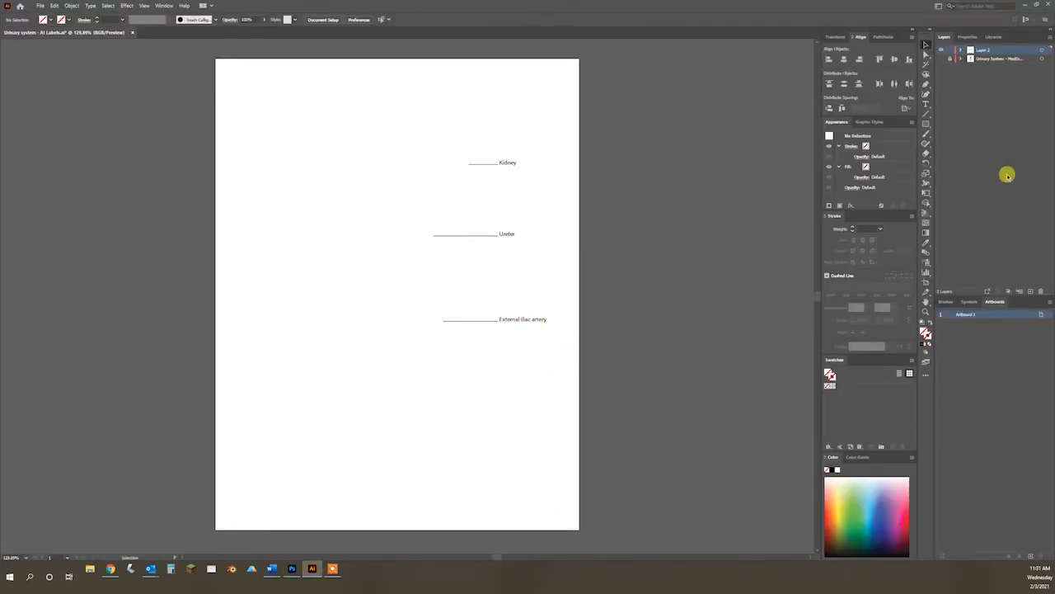
Step: Change the "External iliac artery" label to "Internal iliac artery" and save the labels file
{"action": "left_click", "coordinate": [925, 104]}
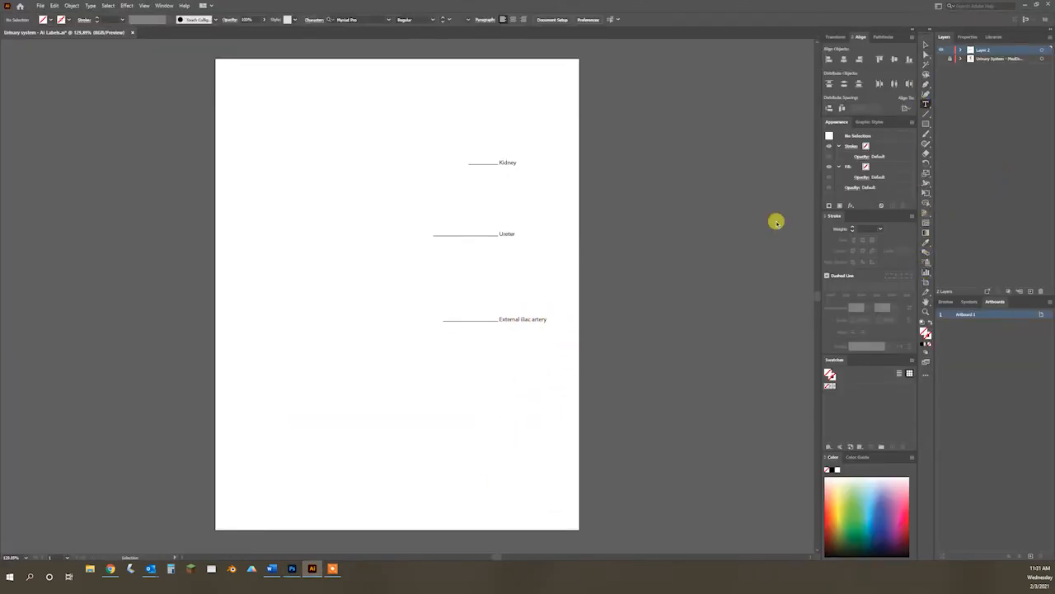
{"action": "left_click", "coordinate": [509, 318]}
{"action": "left_click", "coordinate": [508, 317]}
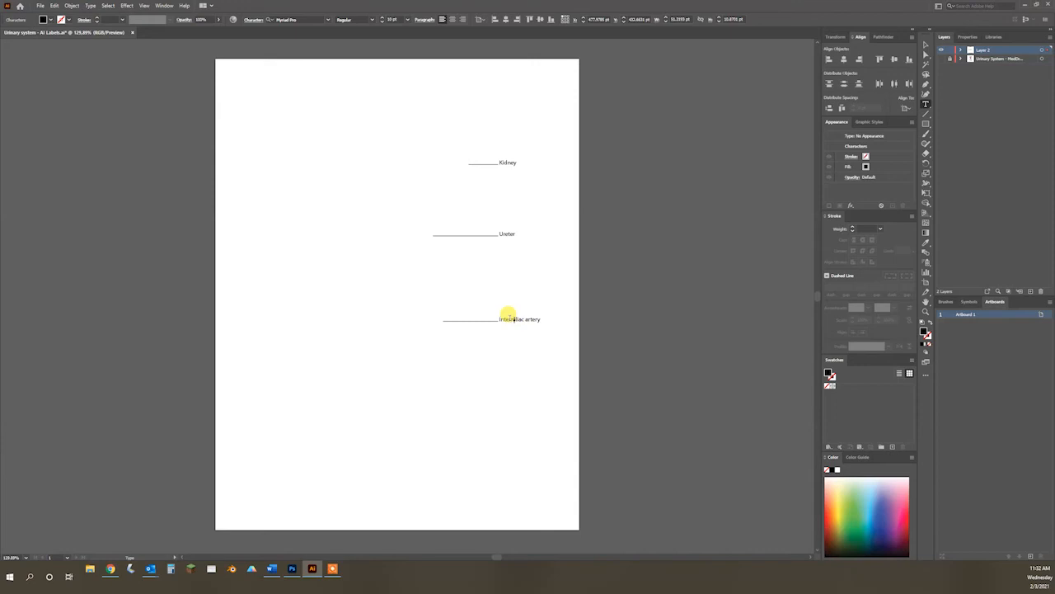
{"action": "key", "text": "ctrl+s"}
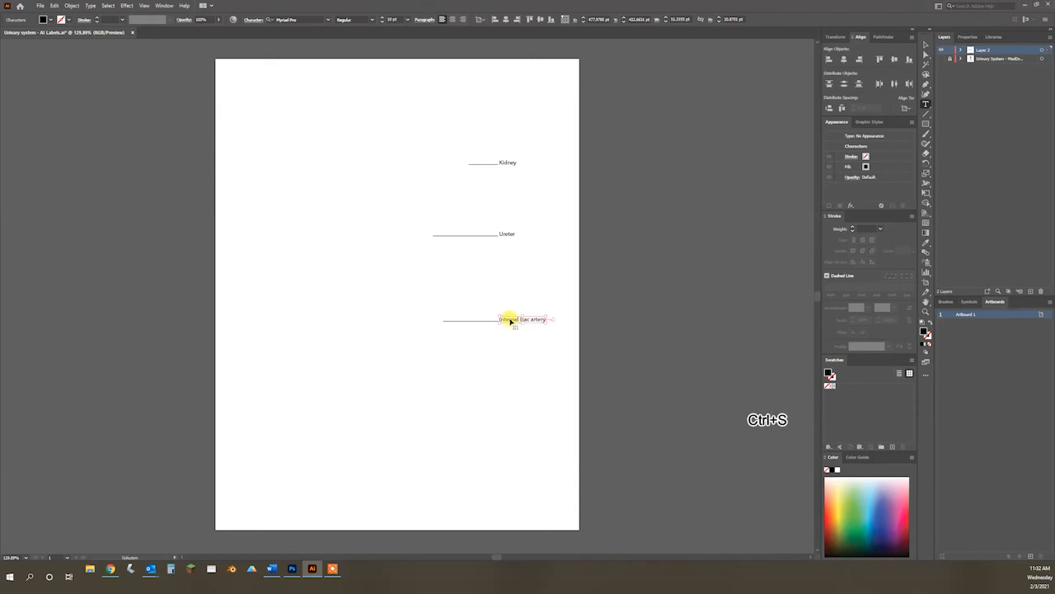
Step: In Photoshop, nudge the linked labels slightly down and left against the anatomy, and return to Illustrator
{"action": "left_click", "coordinate": [292, 568]}
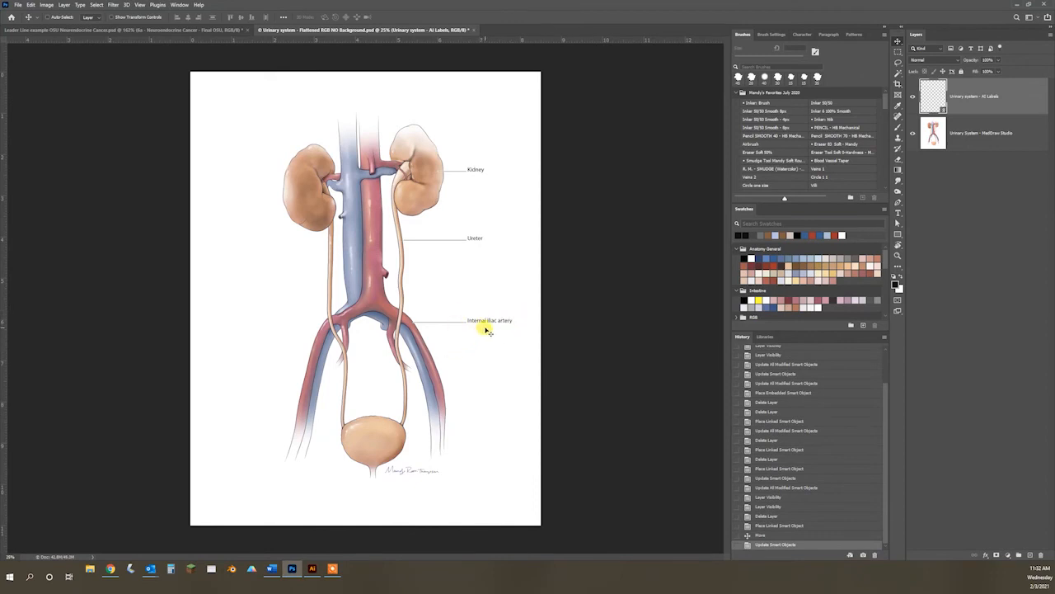
{"action": "key", "text": "shift+Down"}
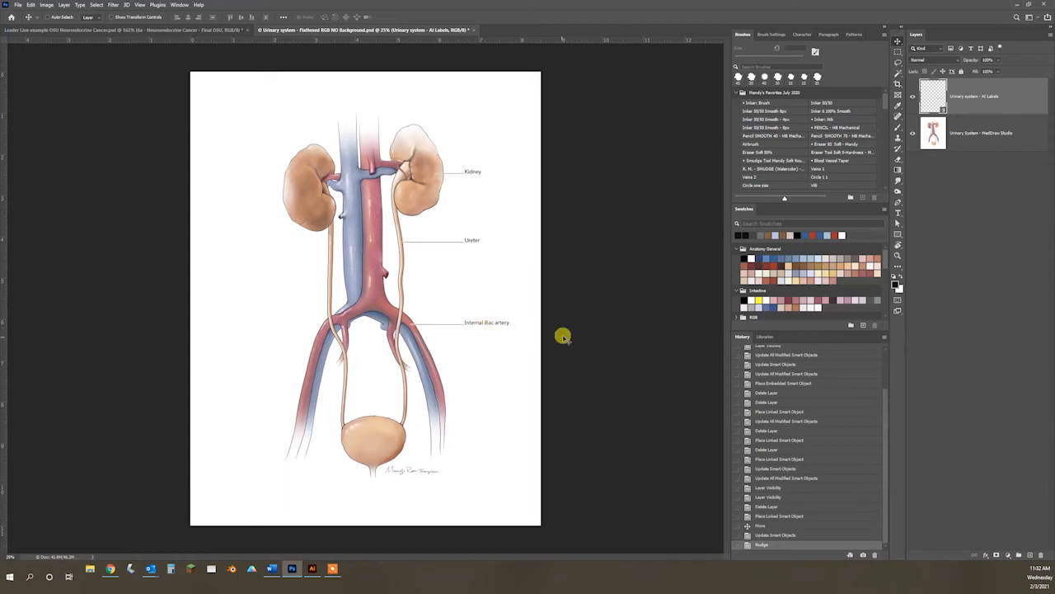
{"action": "left_click", "coordinate": [313, 568]}
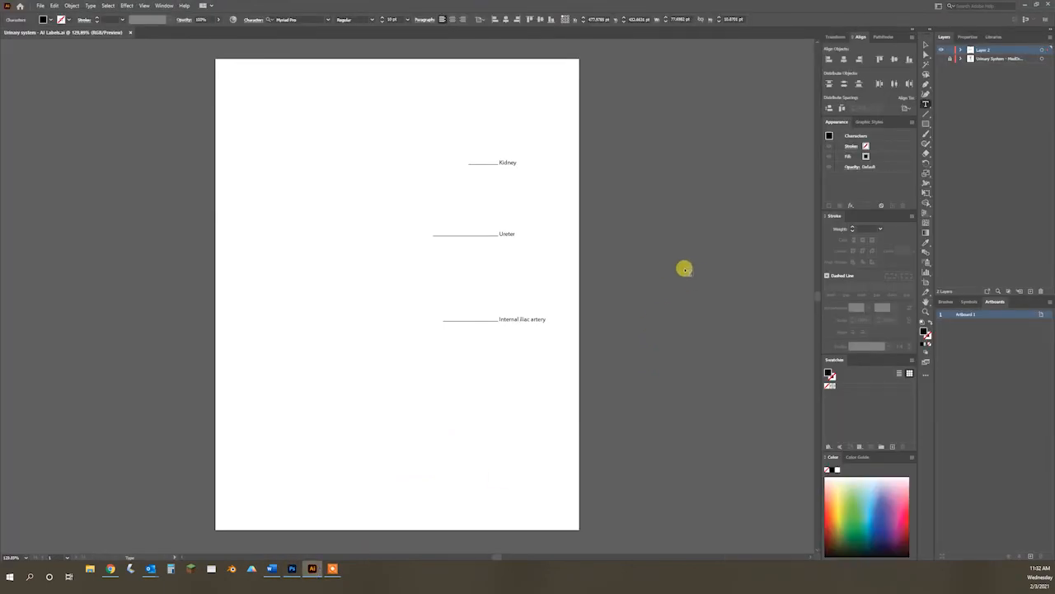
Step: Change the iliac artery label's first word to "External" and finish editing the text
{"action": "double_click", "coordinate": [504, 318]}
{"action": "type", "text": "Exte"}
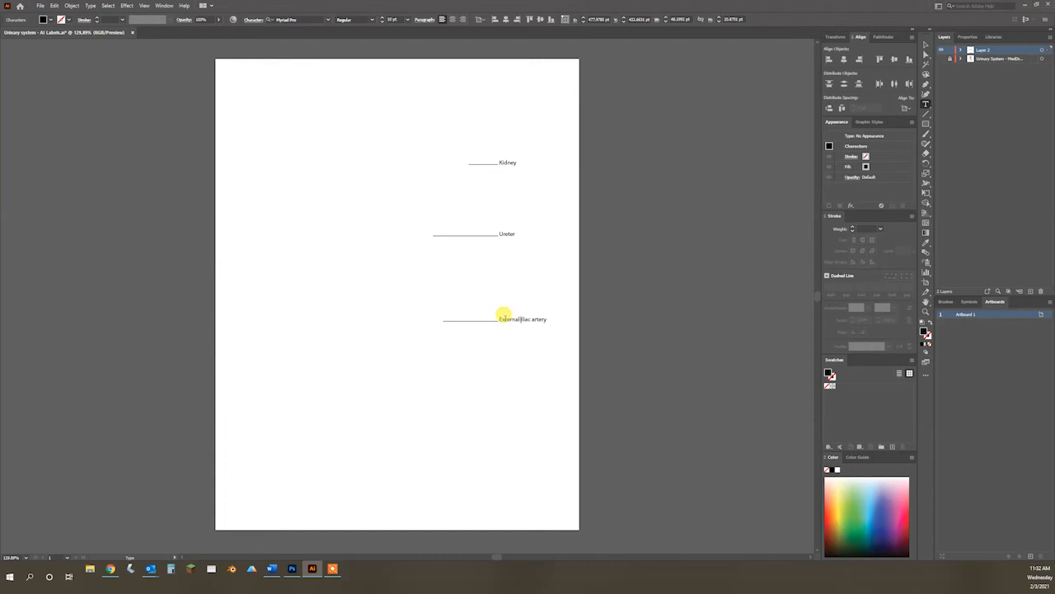
{"action": "left_click", "coordinate": [924, 47]}
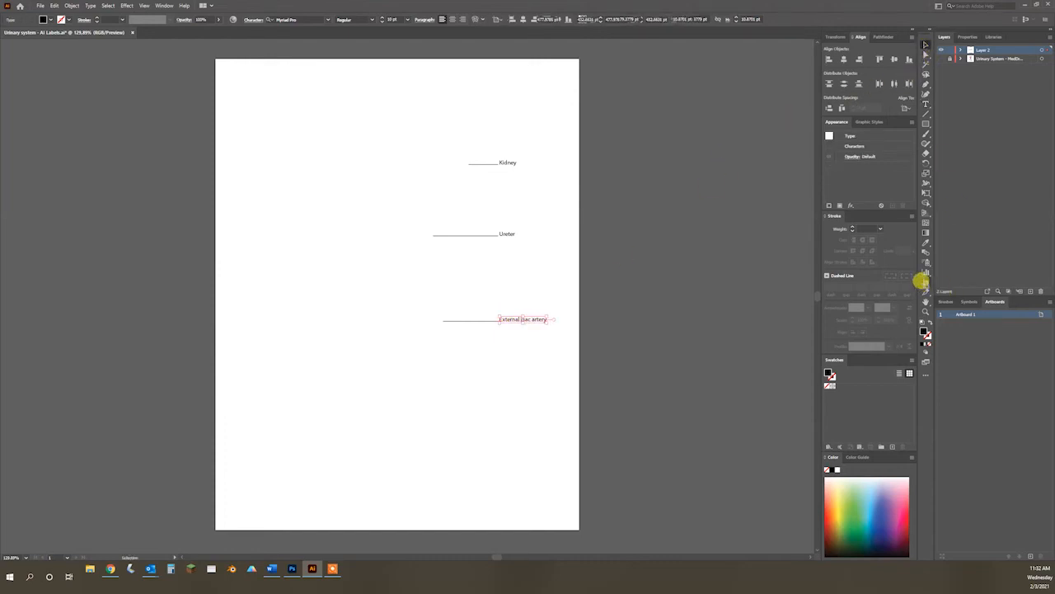
Step: Check the artboard dimensions and create a matching 612 × 792 pt rectangle
{"action": "left_click", "coordinate": [926, 283]}
{"action": "double_click", "coordinate": [927, 284]}
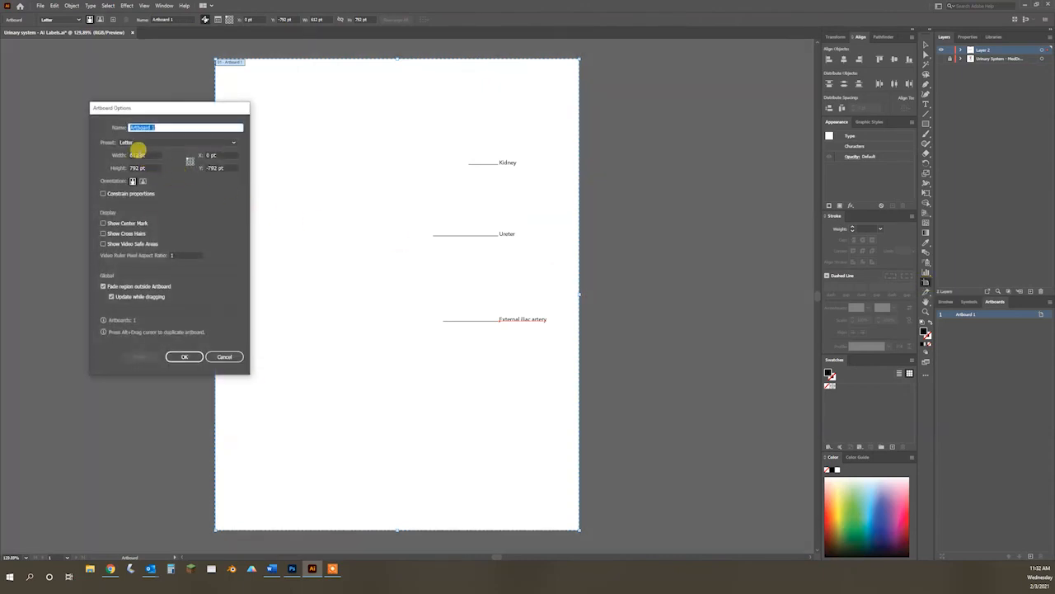
{"action": "left_click", "coordinate": [186, 356]}
{"action": "left_click", "coordinate": [925, 123]}
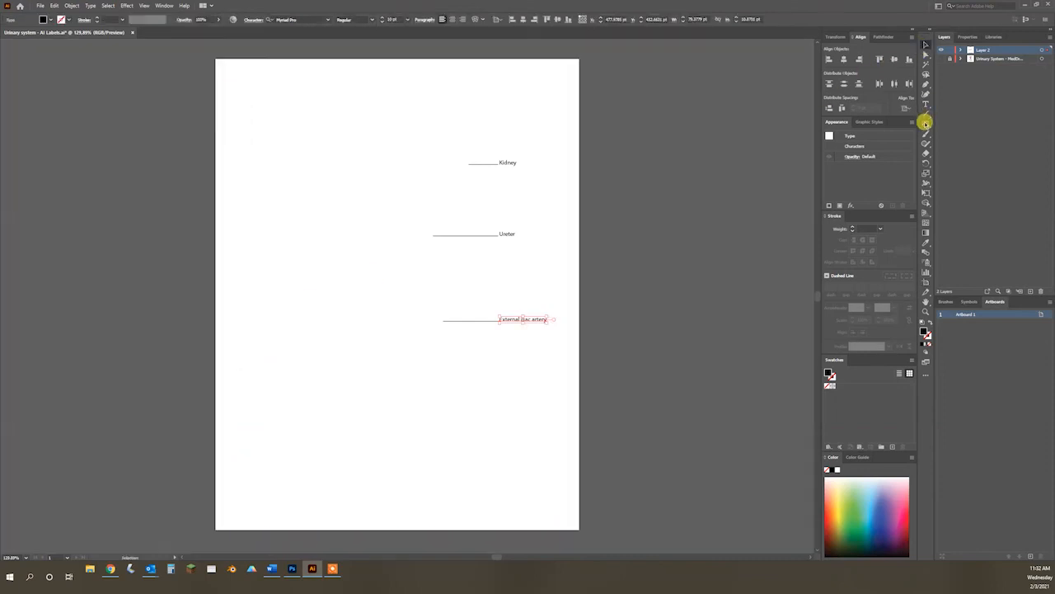
{"action": "left_click", "coordinate": [604, 122]}
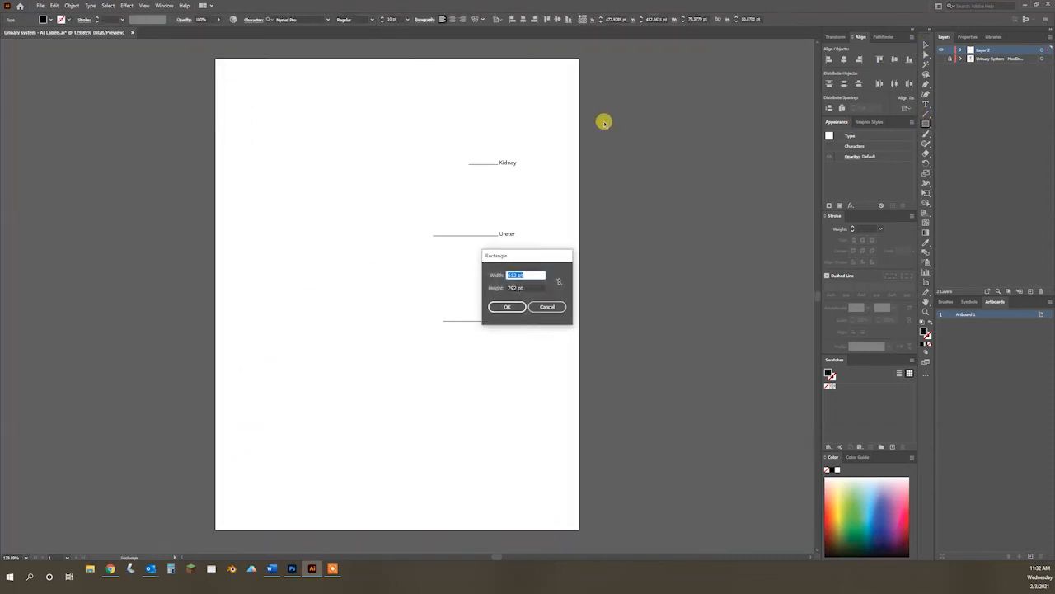
{"action": "left_click", "coordinate": [504, 307]}
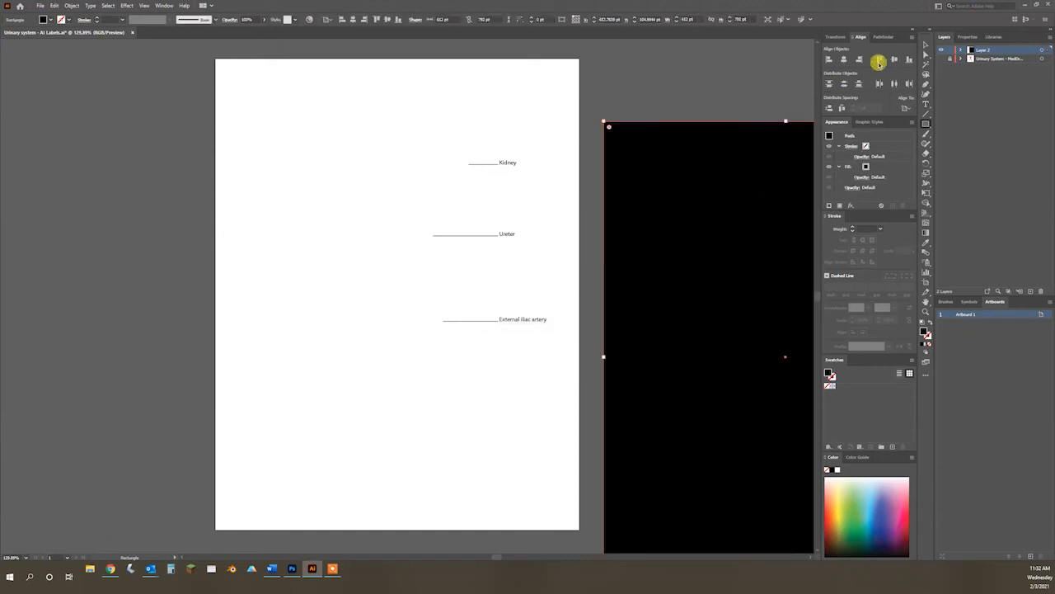
Step: Position the rectangle over the artboard at X 0 pt and Y 0 pt
{"action": "left_click", "coordinate": [924, 45]}
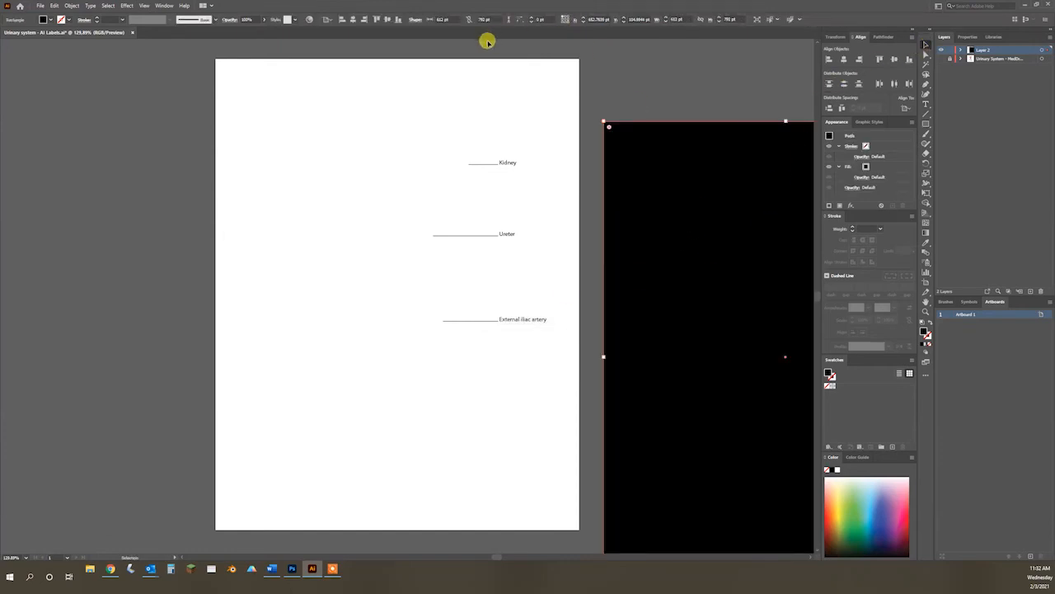
{"action": "left_click_drag", "start_coordinate": [672, 169], "coordinate": [566, 99]}
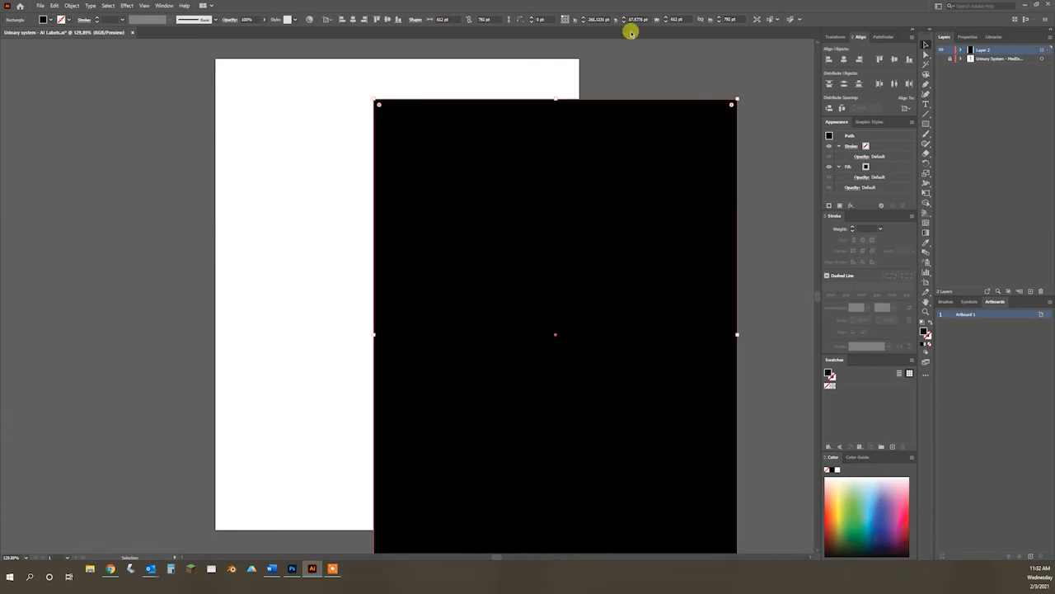
{"action": "left_click", "coordinate": [597, 19]}
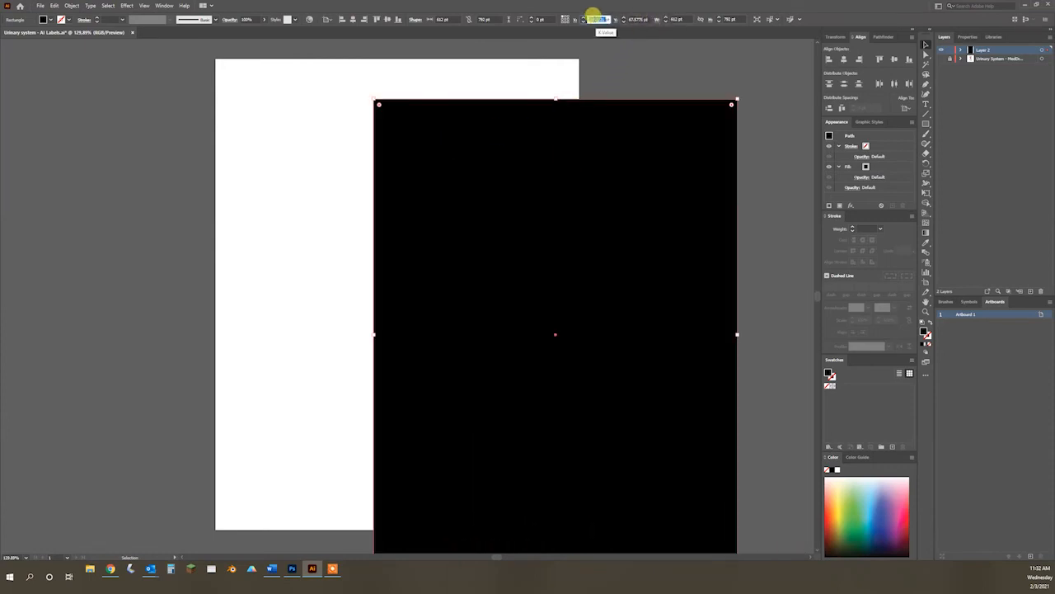
{"action": "key", "text": "Tab"}
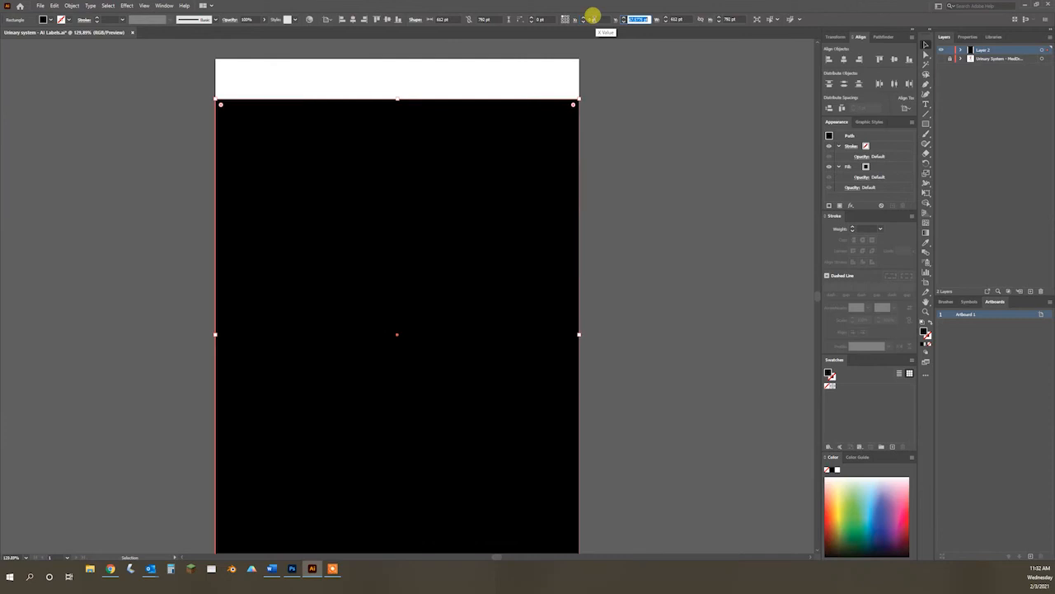
{"action": "type", "text": "0"}
{"action": "key", "text": "Tab"}
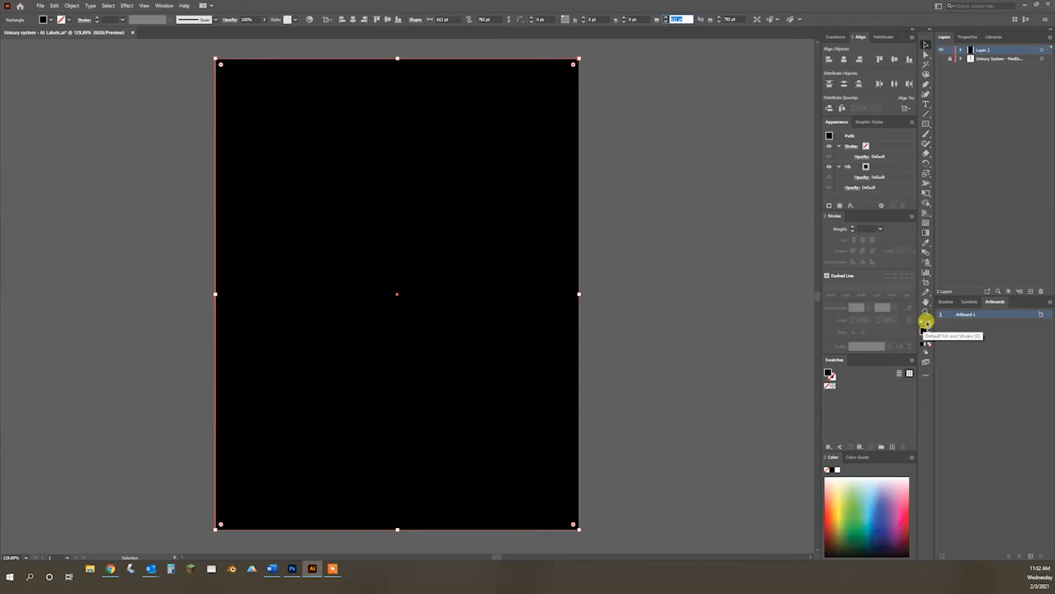
Step: Give the artboard-sized rectangle no fill and a 0.25 pt black stroke, deselect it, and save the labels file
{"action": "left_click", "coordinate": [927, 324]}
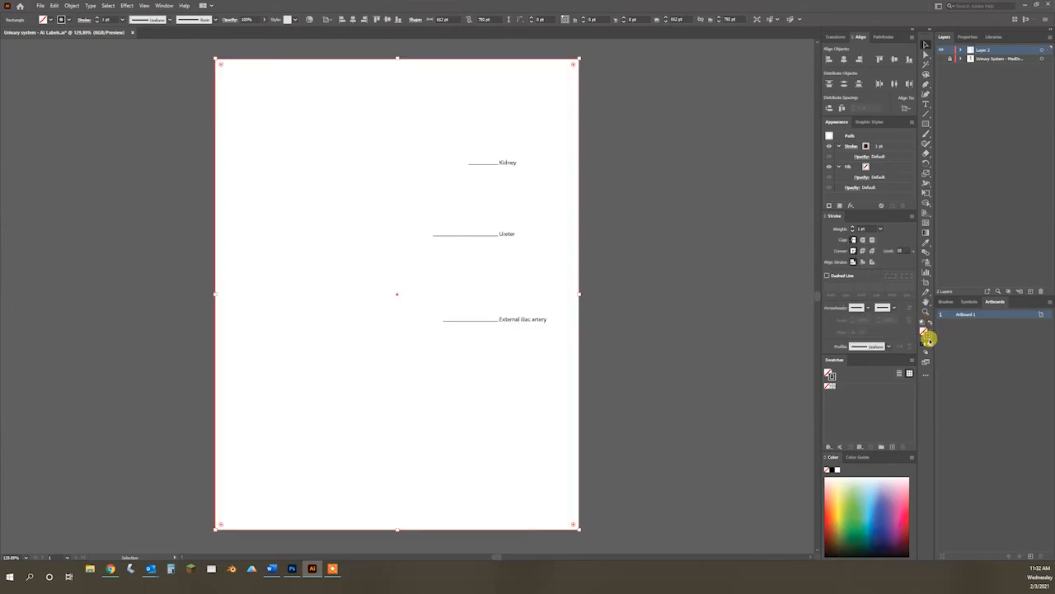
{"action": "left_click", "coordinate": [97, 22]}
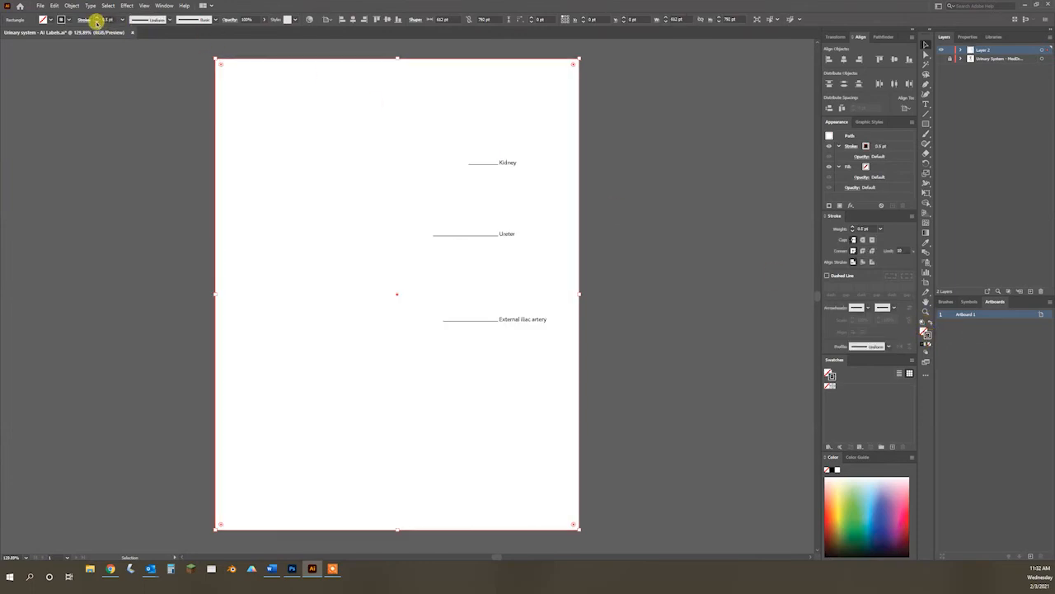
{"action": "left_click", "coordinate": [97, 23]}
{"action": "left_click", "coordinate": [109, 77]}
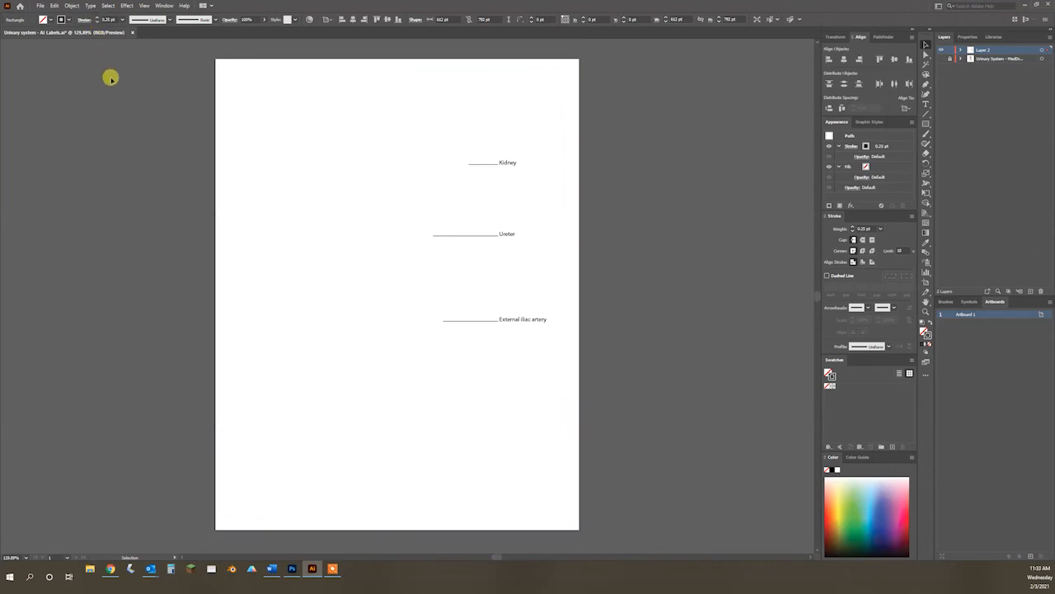
{"action": "left_click", "coordinate": [221, 65]}
{"action": "left_click", "coordinate": [129, 70]}
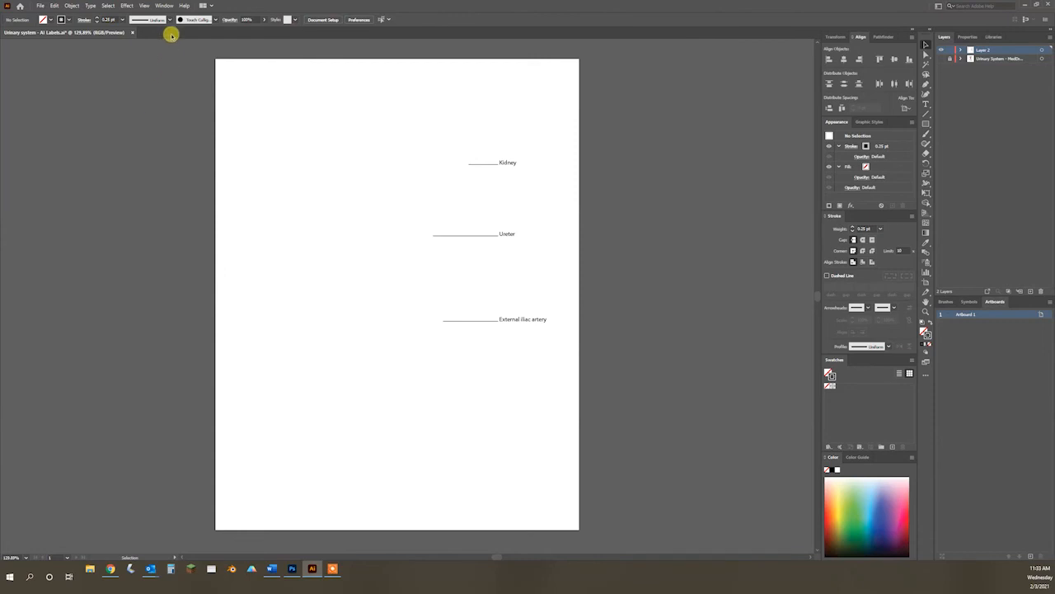
{"action": "key", "text": "ctrl+s"}
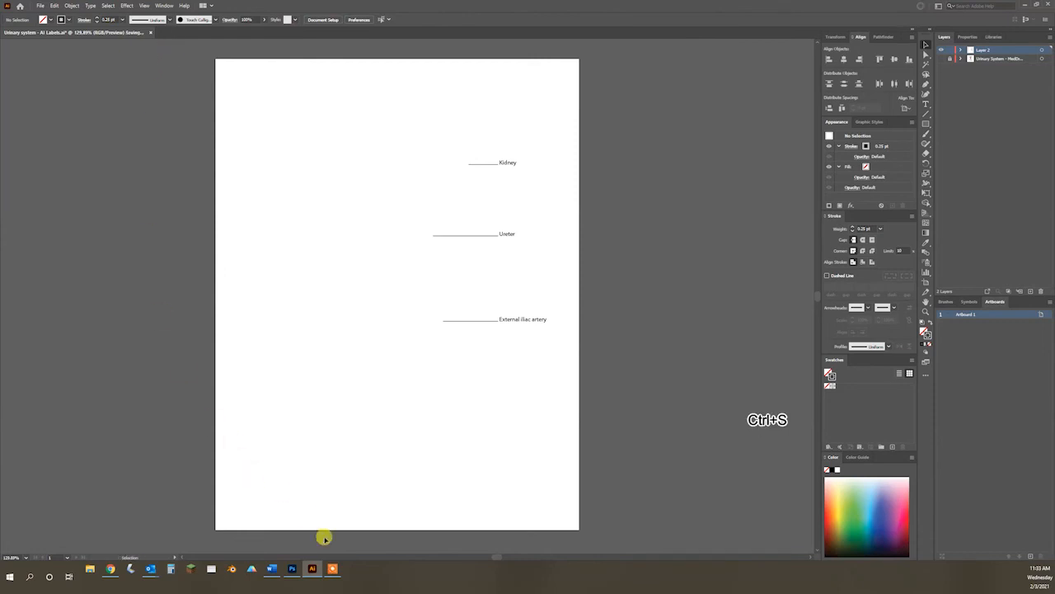
Step: In Photoshop, shift the linked labels left and slightly down, and delete the "Urinary system - AI Labels" layer
{"action": "left_click", "coordinate": [292, 569]}
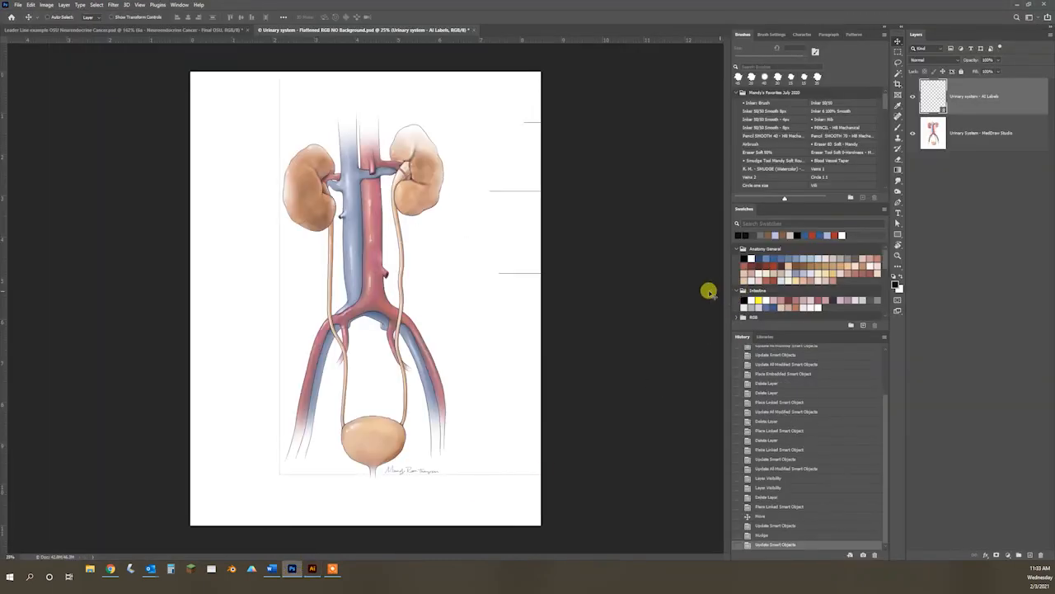
{"action": "left_click_drag", "start_coordinate": [560, 293], "coordinate": [469, 311]}
{"action": "left_click_drag", "start_coordinate": [999, 99], "coordinate": [1040, 554]}
Step: Place "Urinary system - AI Labels" as a linked smart object over the urinary system illustration
{"action": "left_click", "coordinate": [17, 5]}
{"action": "left_click", "coordinate": [43, 177]}
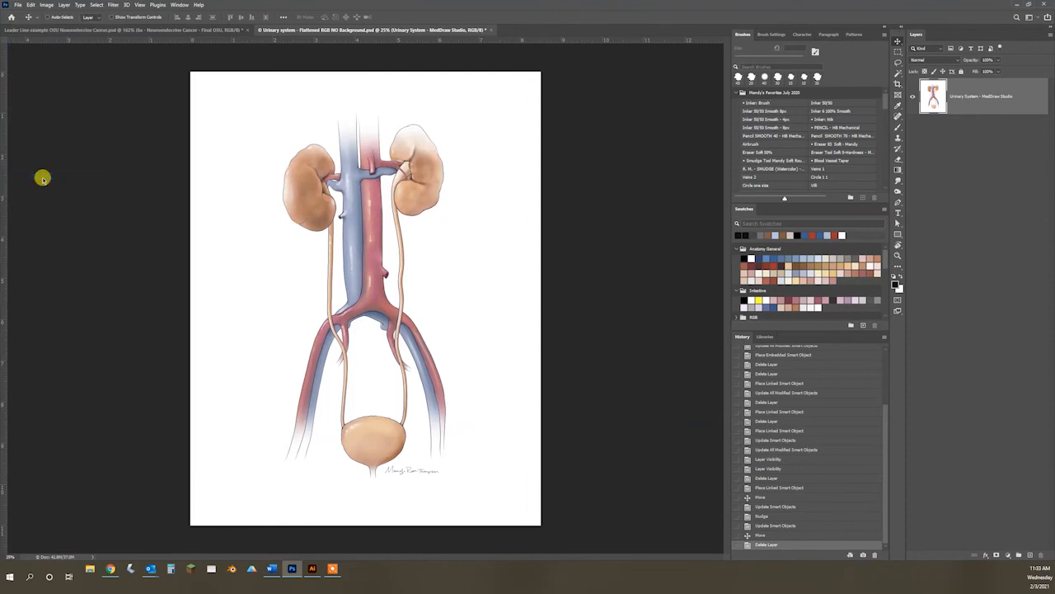
{"action": "double_click", "coordinate": [525, 68]}
{"action": "left_click", "coordinate": [285, 186]}
{"action": "left_click", "coordinate": [394, 16]}
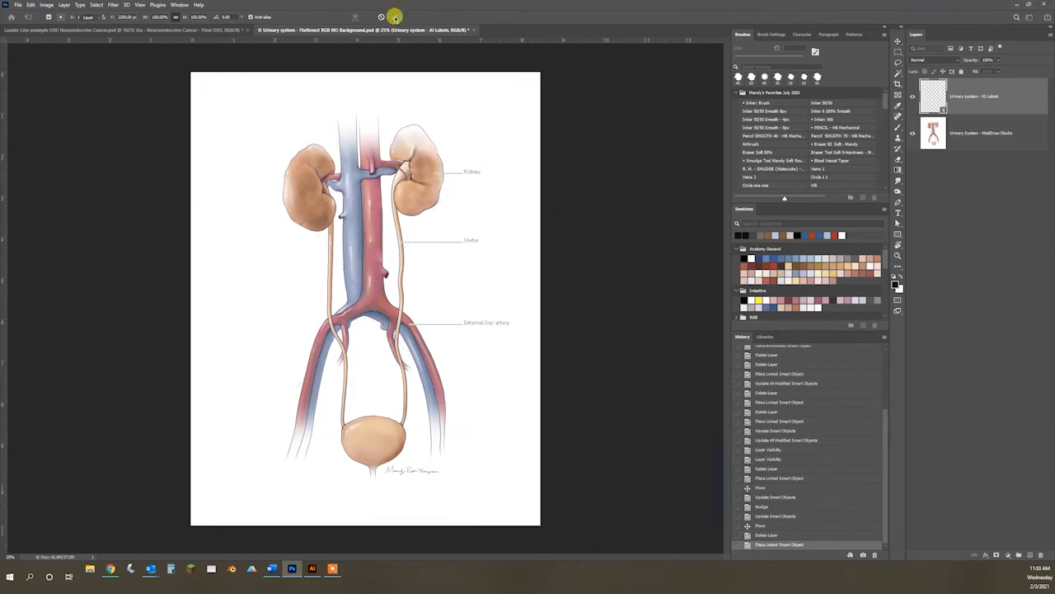
Step: In Illustrator, remove the stroke from the artboard-sized rectangle and save the labels file
{"action": "left_click", "coordinate": [312, 569]}
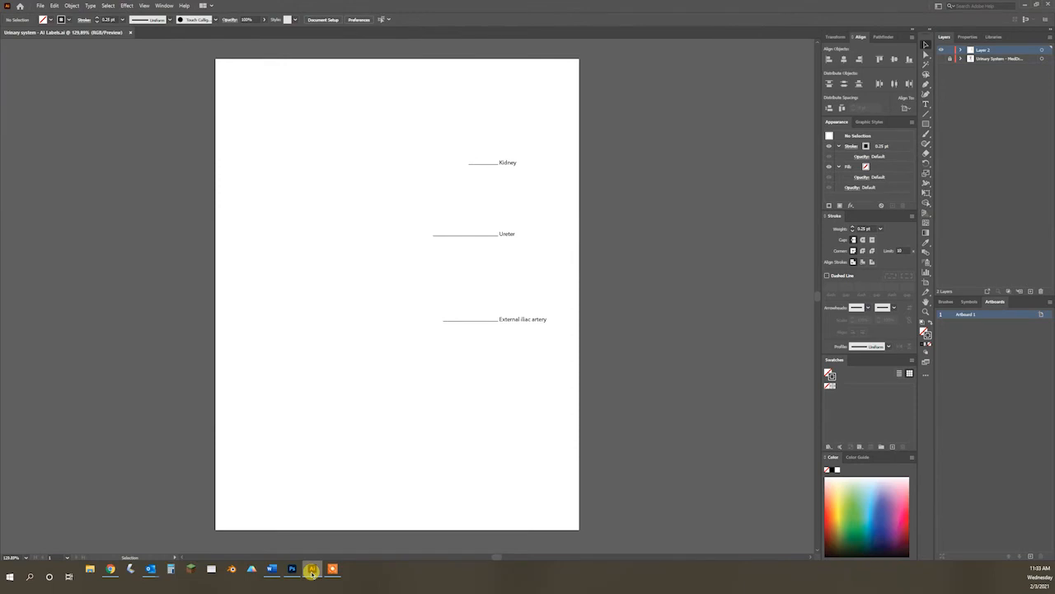
{"action": "left_click", "coordinate": [568, 123]}
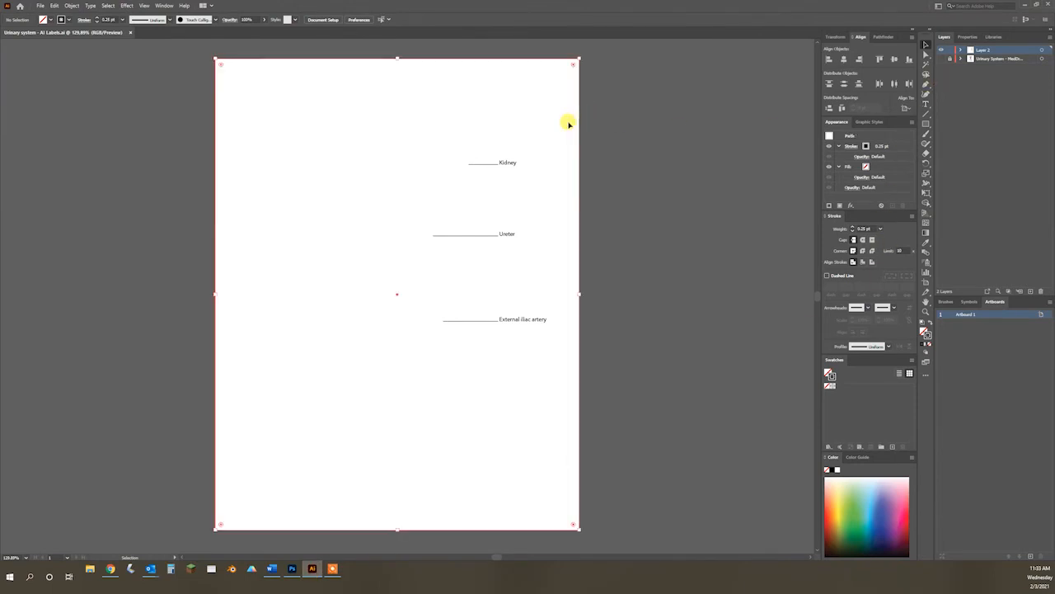
{"action": "left_click", "coordinate": [98, 22]}
{"action": "left_click", "coordinate": [98, 135]}
{"action": "key", "text": "ctrl+s"}
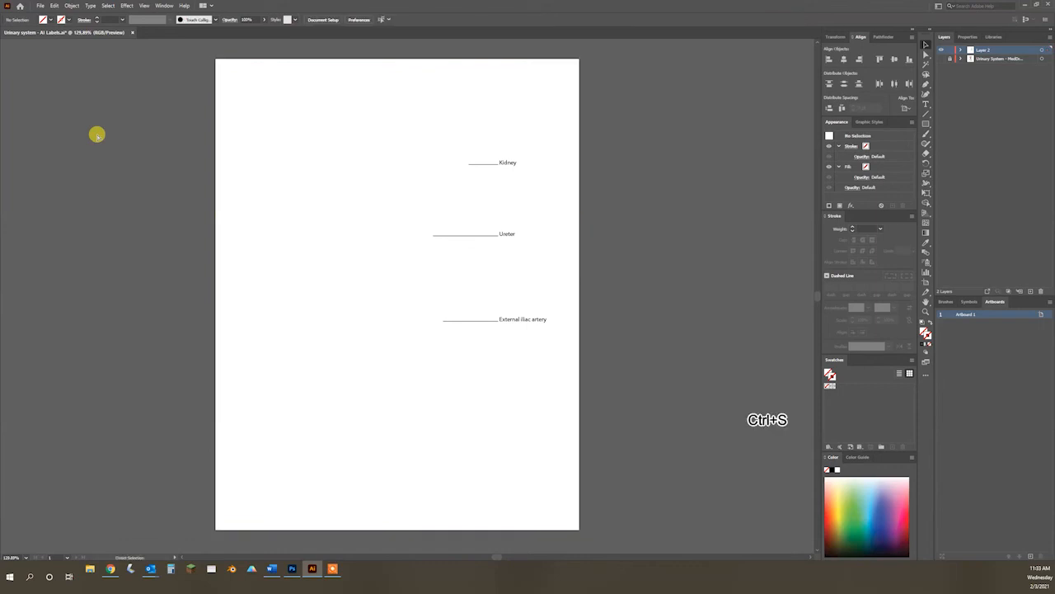
Step: In Photoshop, update all modified content for the linked labels layer
{"action": "left_click", "coordinate": [291, 569]}
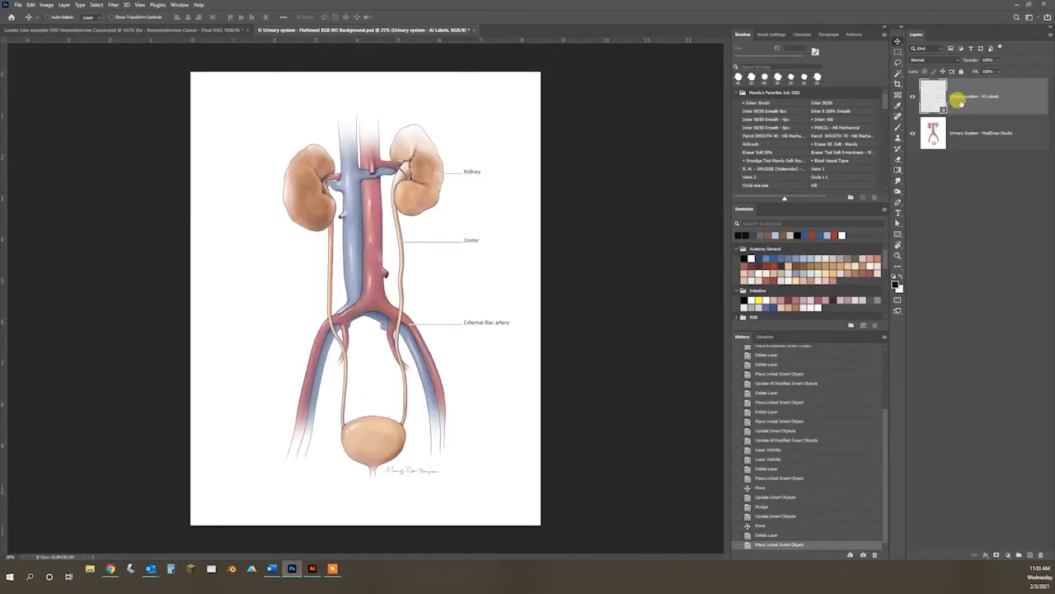
{"action": "right_click", "coordinate": [960, 102]}
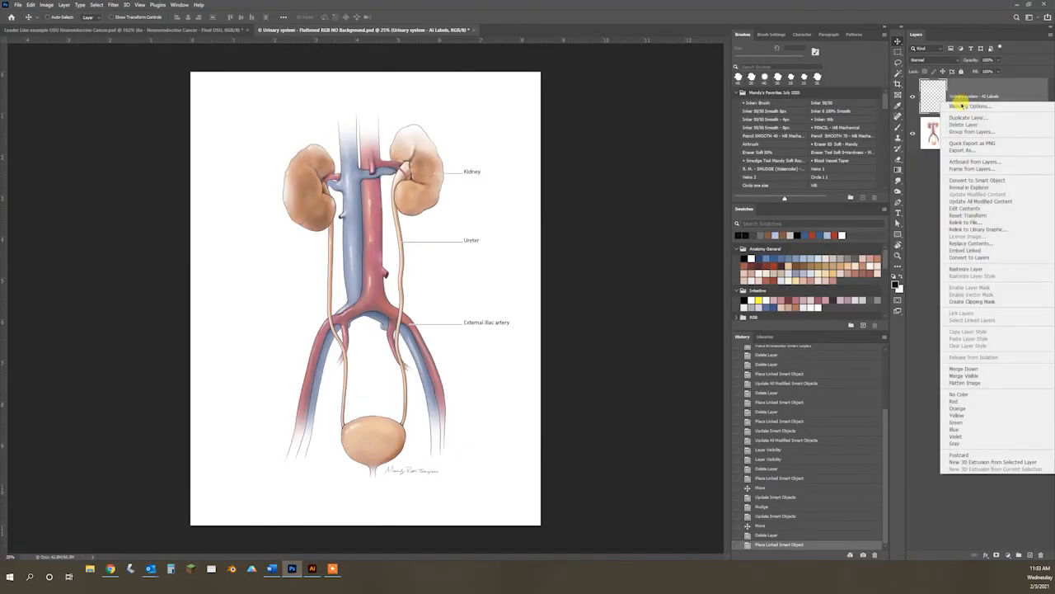
{"action": "left_click", "coordinate": [976, 201]}
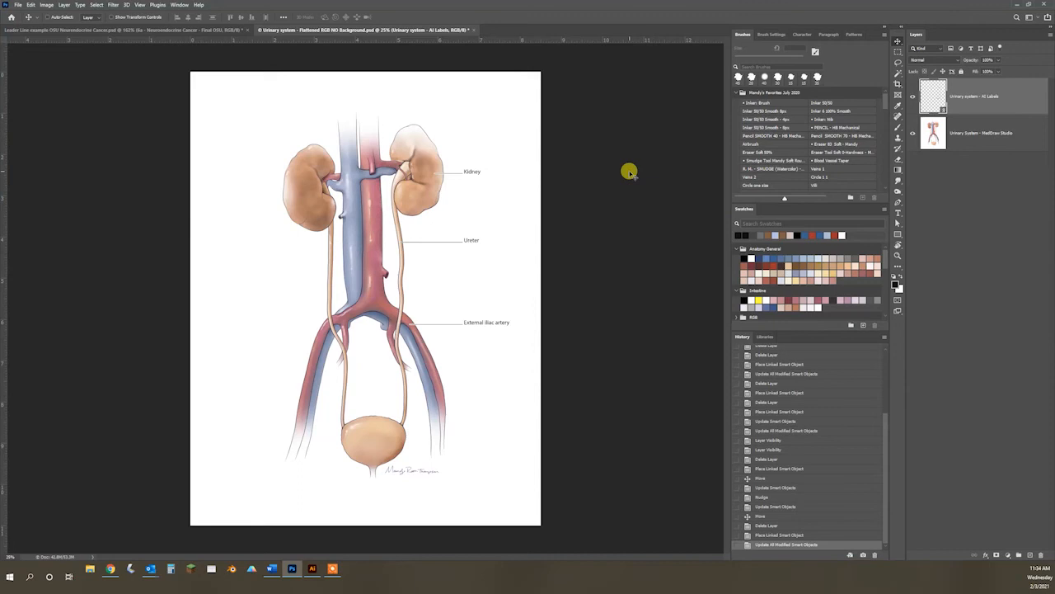
Step: In Illustrator, show the illustration layer and duplicate the Kidney label with its leader line about 39.5 pt above the original
{"action": "left_click", "coordinate": [312, 568]}
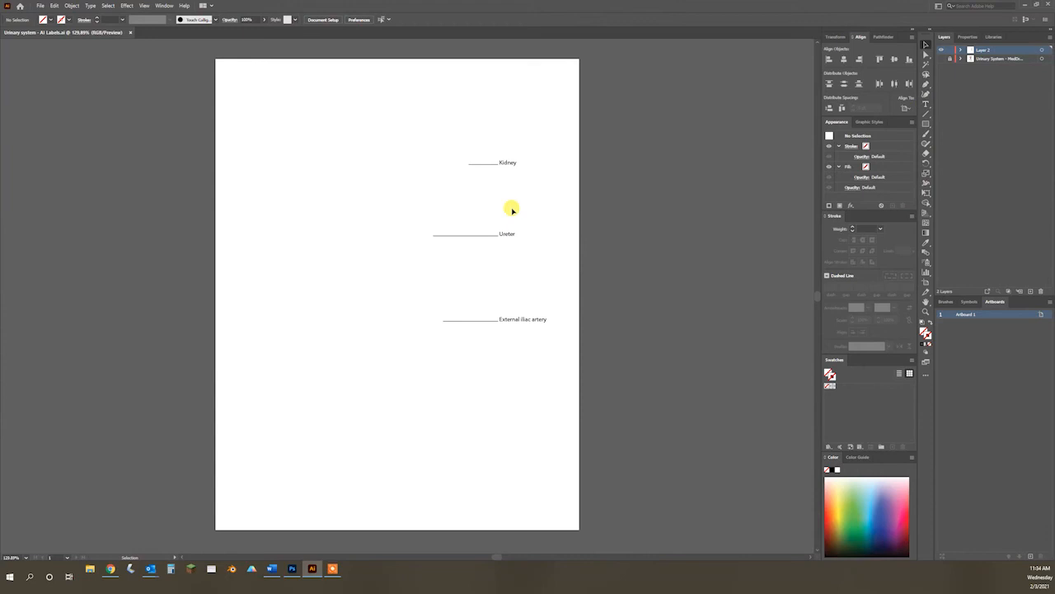
{"action": "left_click_drag", "start_coordinate": [453, 152], "coordinate": [533, 182]}
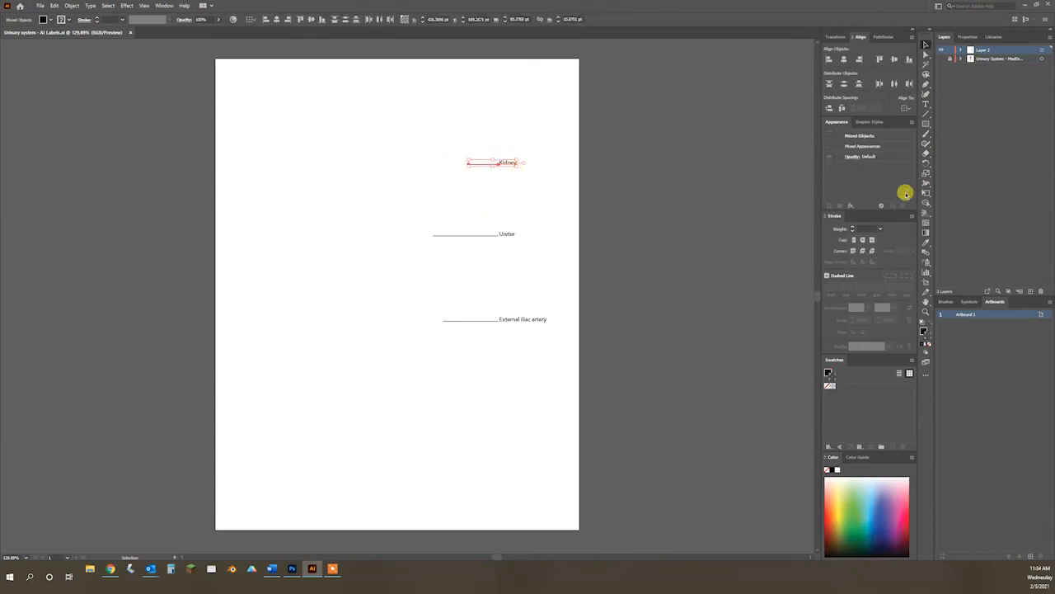
{"action": "left_click", "coordinate": [941, 58]}
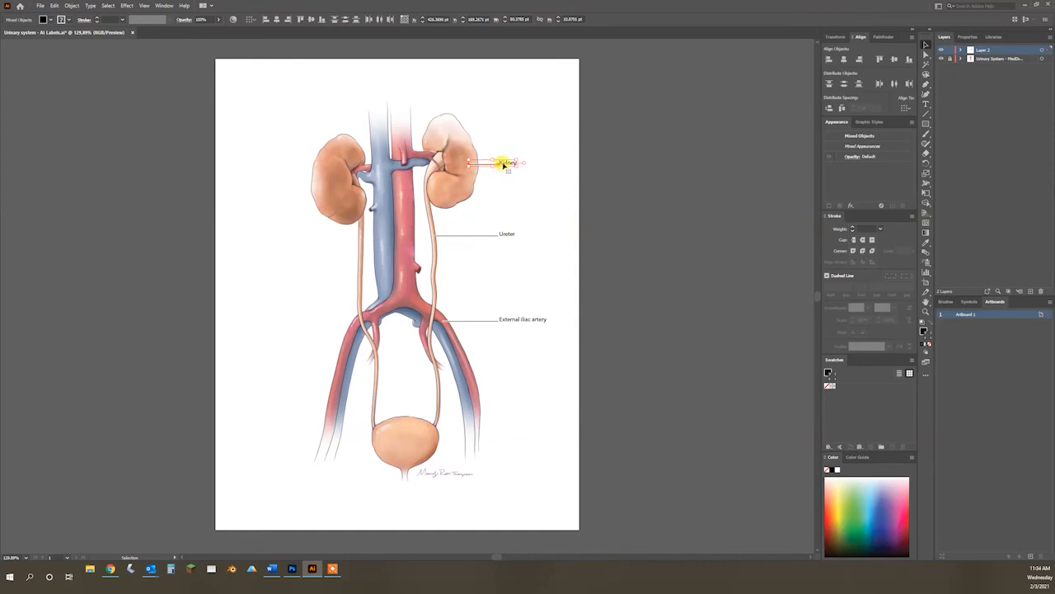
{"action": "left_click_drag", "start_coordinate": [506, 162], "coordinate": [508, 139]}
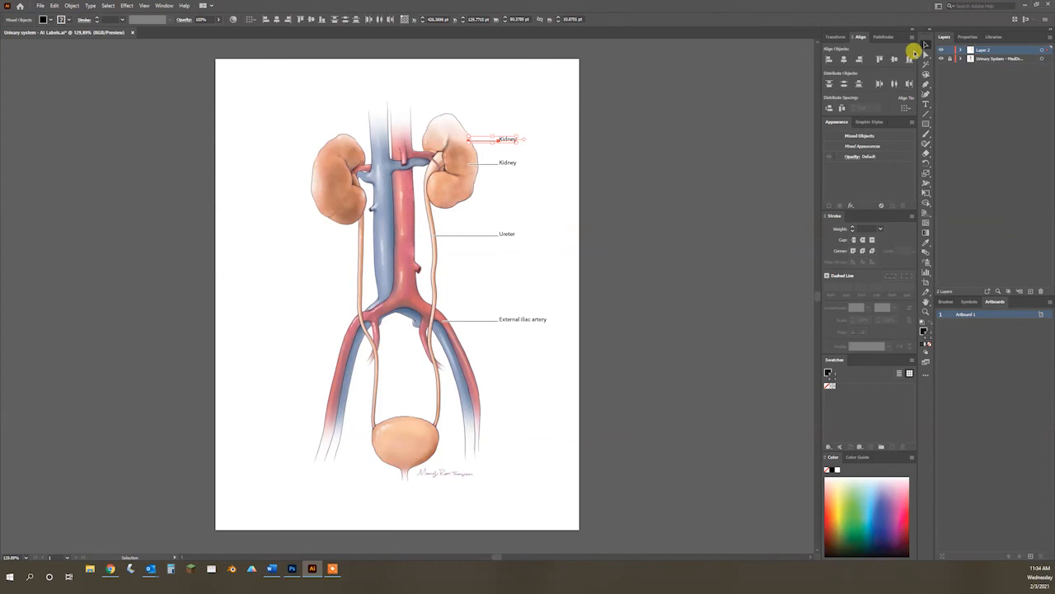
{"action": "left_click", "coordinate": [926, 53]}
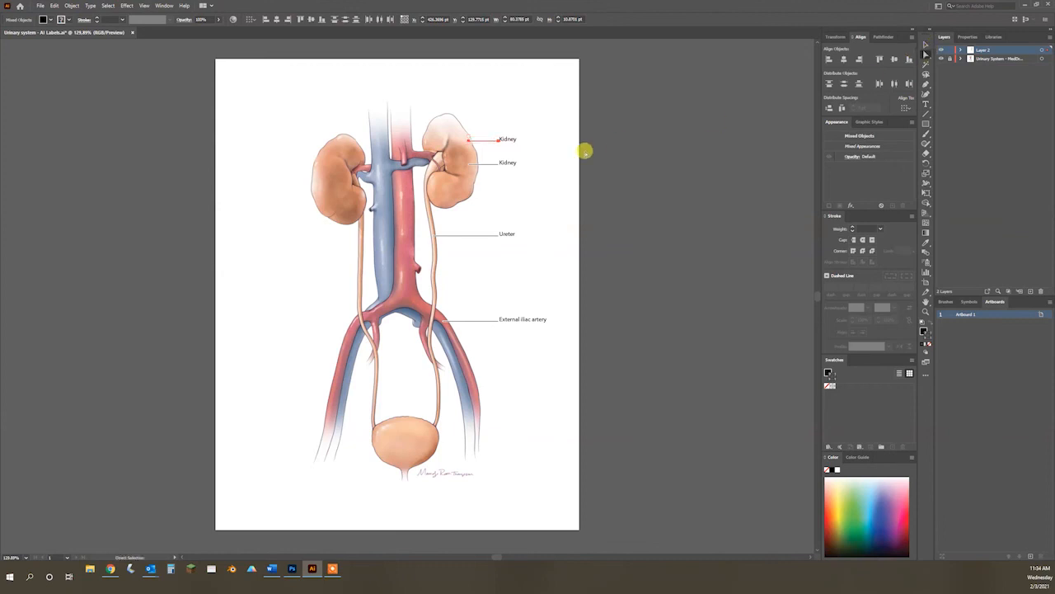
Step: Extend the lower Kidney label's leader line to the renal pelvis and nudge that label with its line slightly up
{"action": "left_click", "coordinate": [468, 164]}
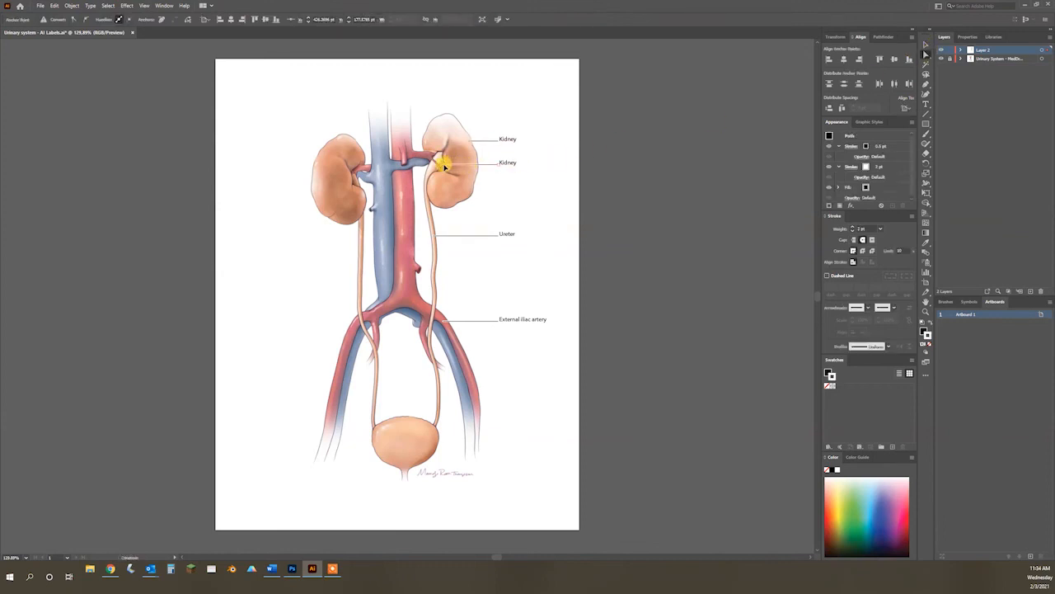
{"action": "left_click", "coordinate": [923, 43]}
{"action": "left_click", "coordinate": [500, 169], "text": "shift"}
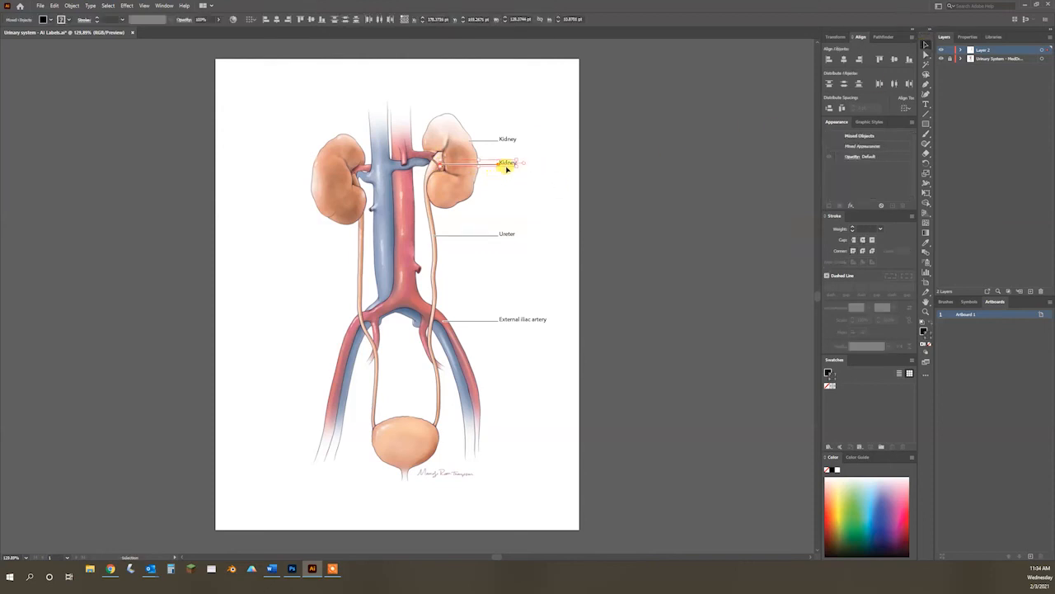
{"action": "key", "text": "Up"}
{"action": "key", "text": "Up"}
{"action": "key", "text": "Up"}
{"action": "key", "text": "Up"}
{"action": "key", "text": "Up"}
{"action": "key", "text": "Up"}
{"action": "key", "text": "Up"}
{"action": "key", "text": "Up"}
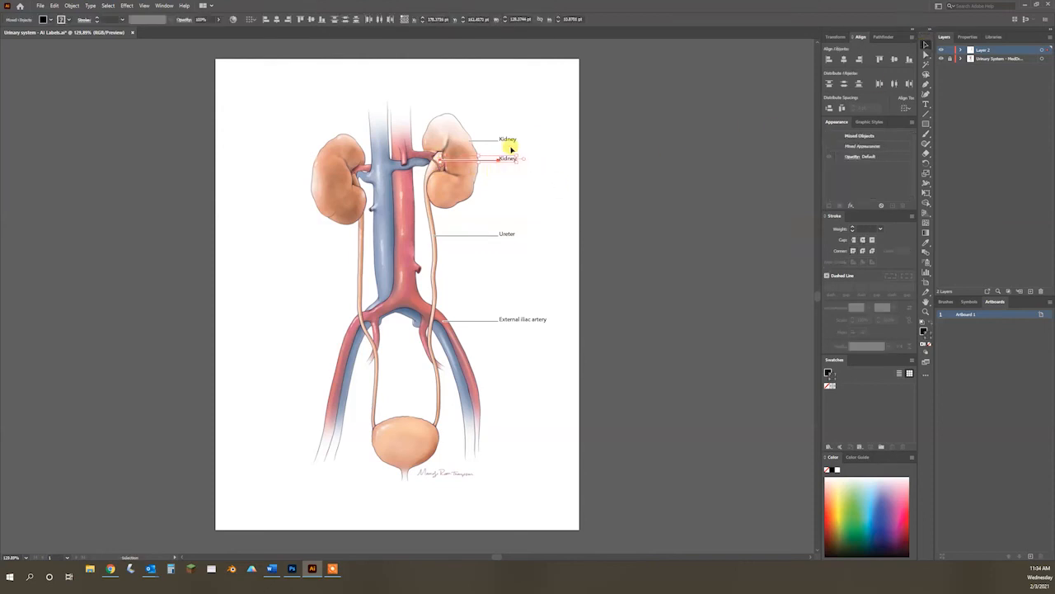
Step: Nudge the upper Kidney label and its leader line higher, and extend the line's free end into the upper kidney
{"action": "left_click_drag", "start_coordinate": [530, 105], "coordinate": [492, 145]}
{"action": "key", "text": "Up"}
{"action": "key", "text": "Up"}
{"action": "key", "text": "Up"}
{"action": "key", "text": "Up"}
{"action": "key", "text": "Up"}
{"action": "key", "text": "Up"}
{"action": "key", "text": "Up"}
{"action": "key", "text": "Up"}
{"action": "key", "text": "Up"}
{"action": "key", "text": "Up"}
{"action": "key", "text": "Up"}
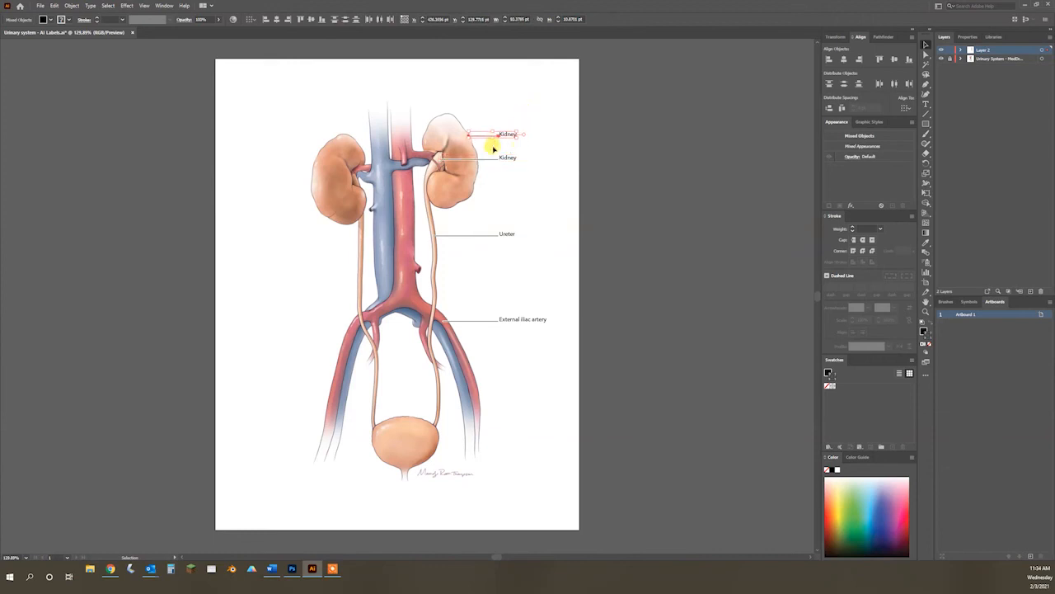
{"action": "key", "text": "Up"}
{"action": "key", "text": "Up"}
{"action": "key", "text": "Up"}
{"action": "key", "text": "Up"}
{"action": "key", "text": "Up"}
{"action": "key", "text": "Up"}
{"action": "key", "text": "Up"}
{"action": "key", "text": "Up"}
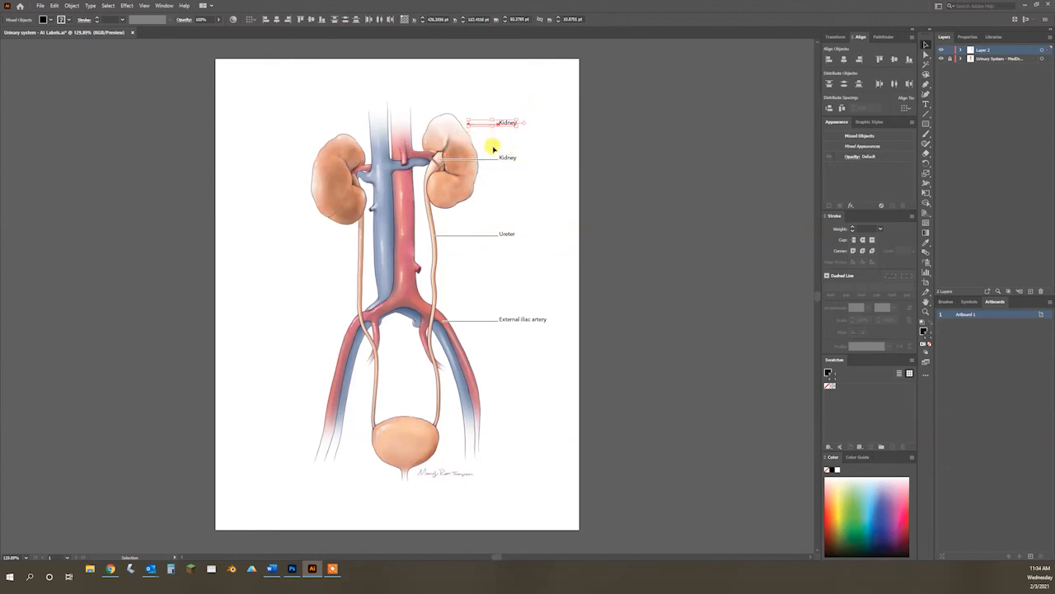
{"action": "left_click", "coordinate": [926, 53]}
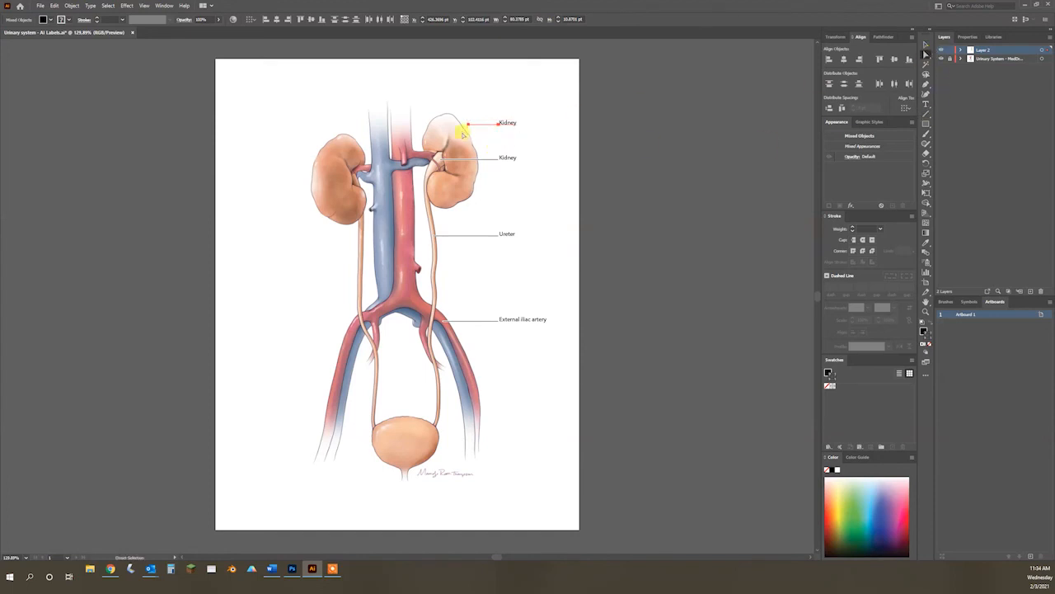
{"action": "left_click_drag", "start_coordinate": [468, 125], "coordinate": [452, 125]}
{"action": "left_click", "coordinate": [540, 149]}
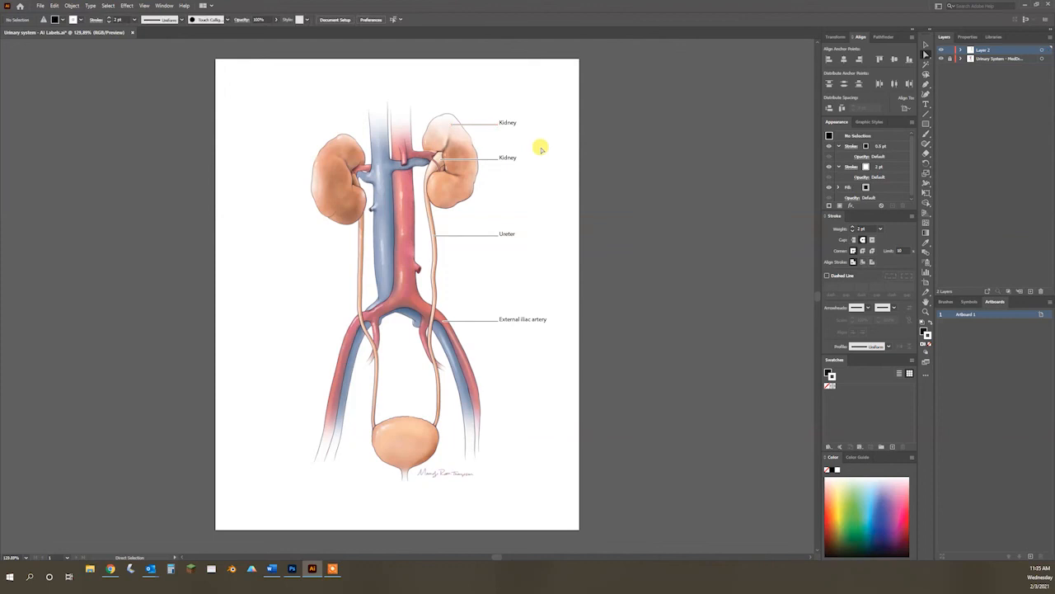
Step: Change the lower Kidney label's text to "Renal Pelvis" and save the labels file, returning to Photoshop
{"action": "left_click", "coordinate": [925, 103]}
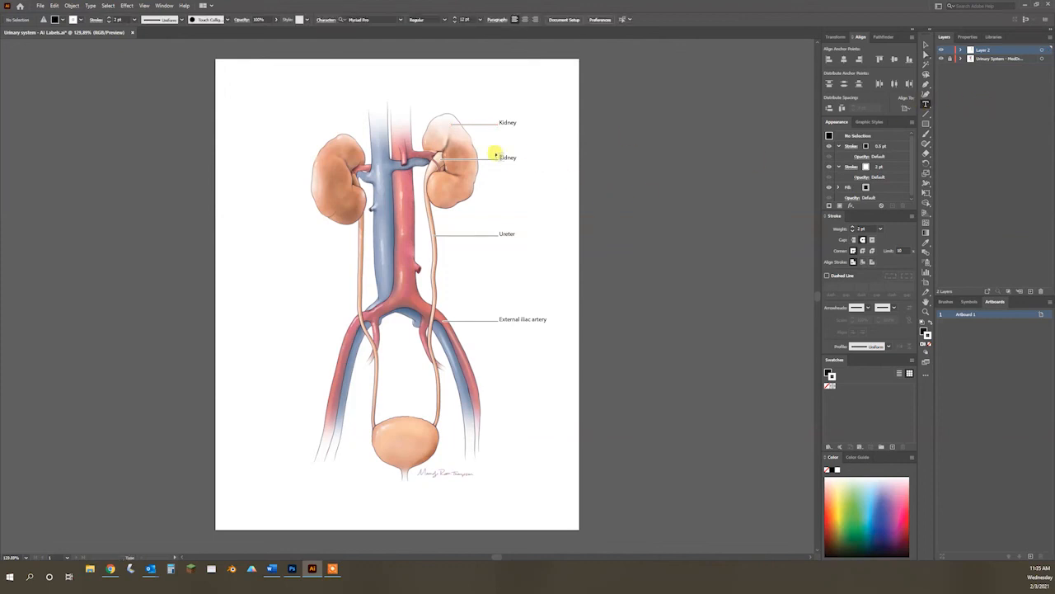
{"action": "double_click", "coordinate": [504, 157]}
{"action": "type", "text": "Renal Pel"}
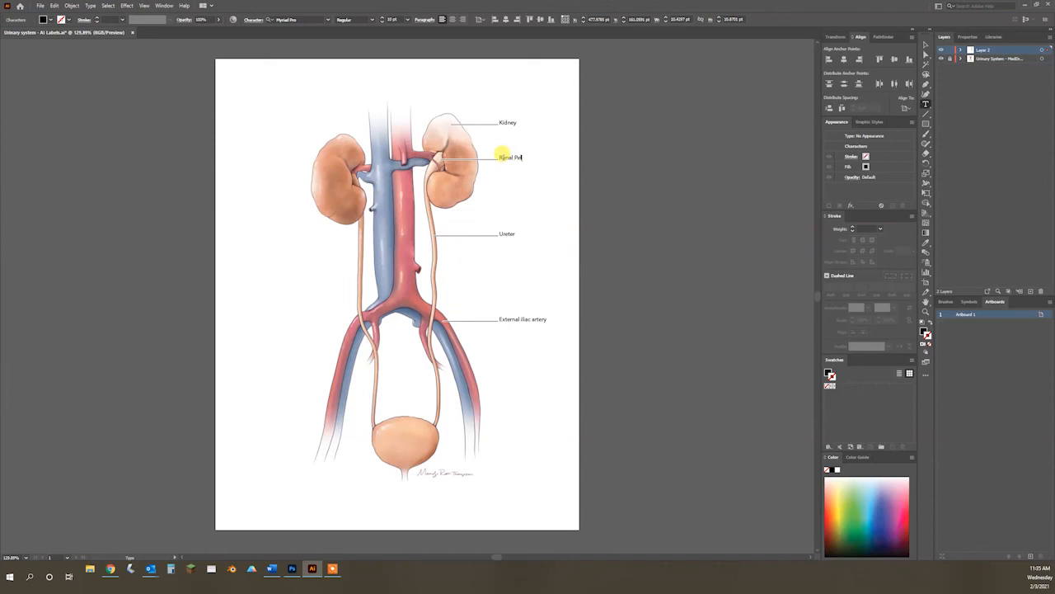
{"action": "type", "text": "vis"}
{"action": "key", "text": "Escape"}
{"action": "key", "text": "ctrl+s"}
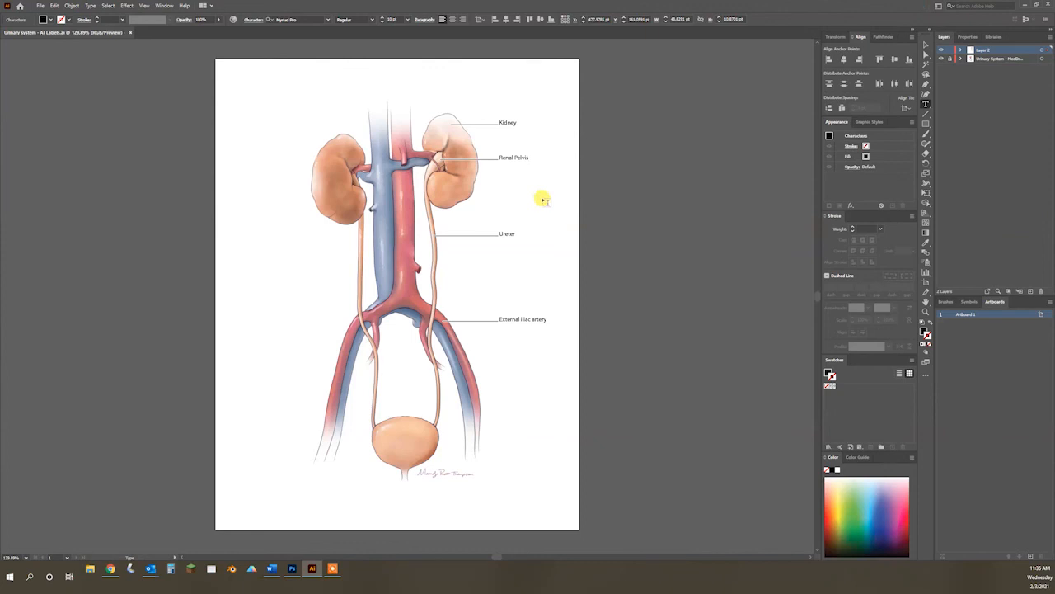
{"action": "left_click", "coordinate": [292, 568]}
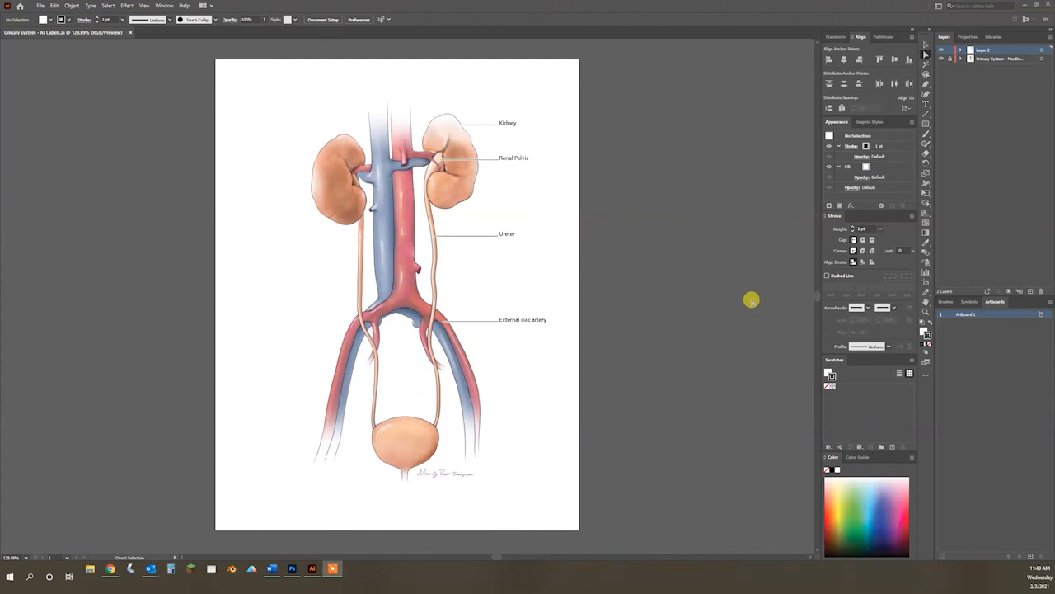
{"action": "left_click", "coordinate": [925, 44]}
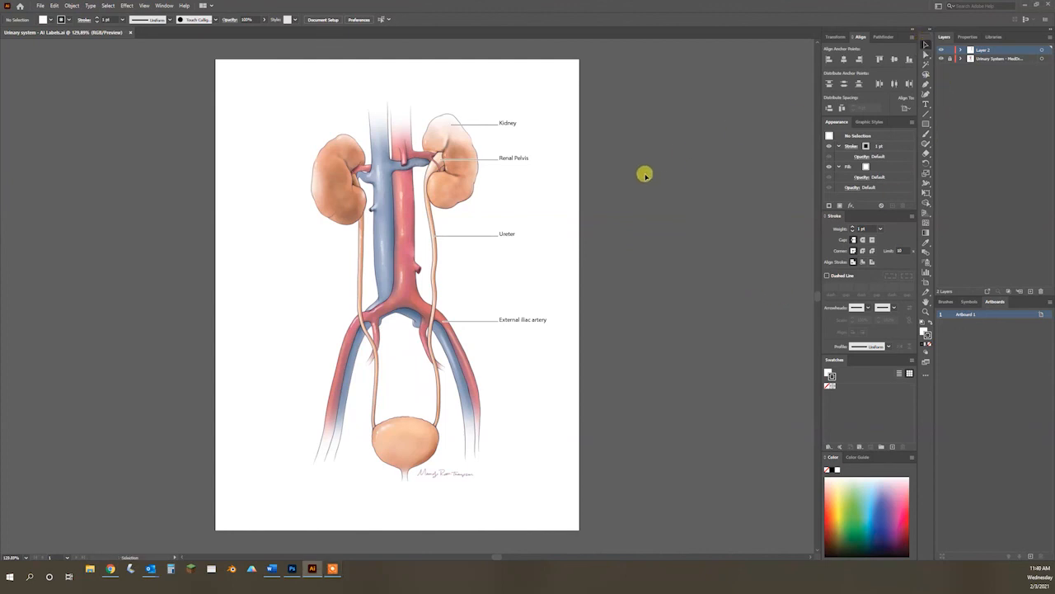
{"action": "left_click", "coordinate": [927, 53]}
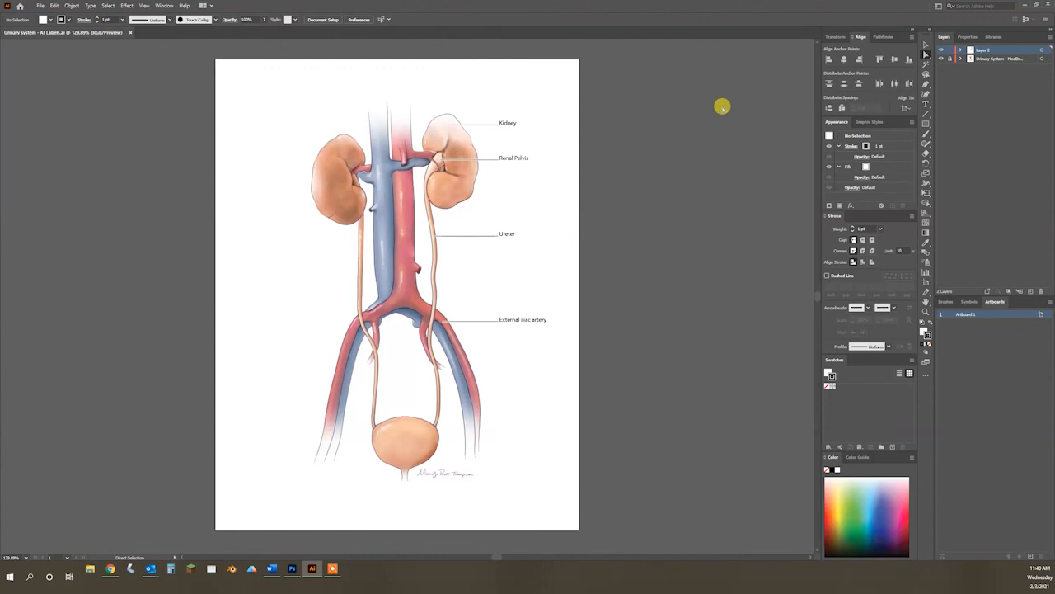
{"action": "left_click", "coordinate": [613, 131]}
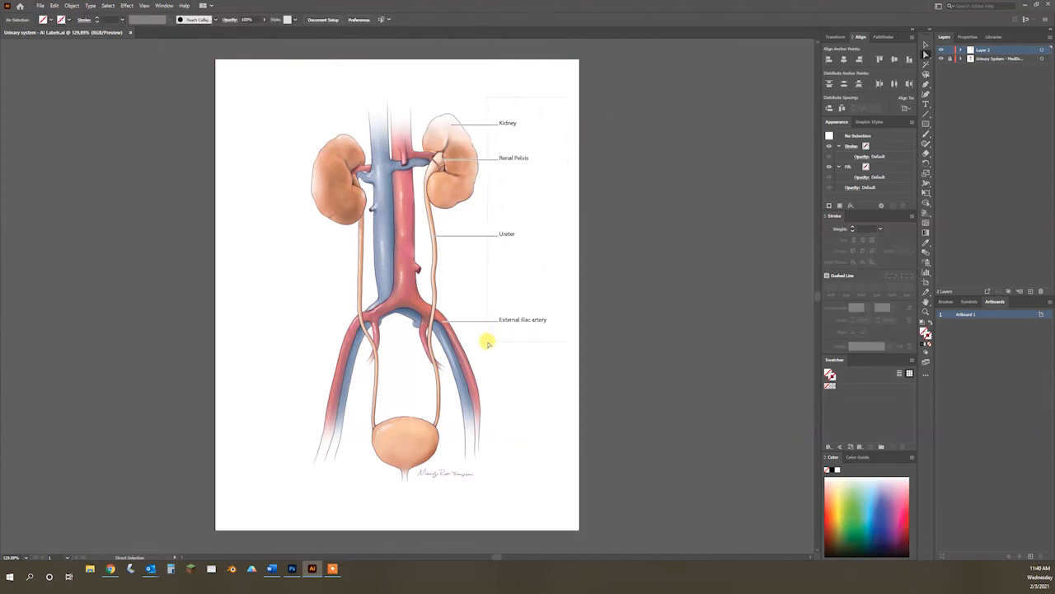
{"action": "key", "text": "ctrl+a"}
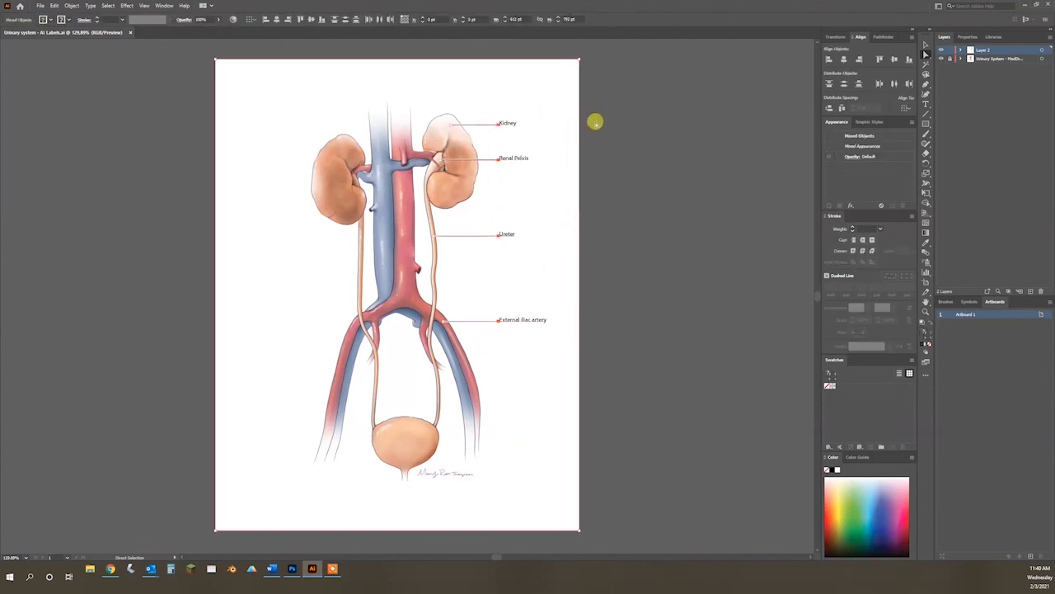
{"action": "left_click", "coordinate": [579, 60], "text": "shift"}
{"action": "left_click", "coordinate": [608, 92]}
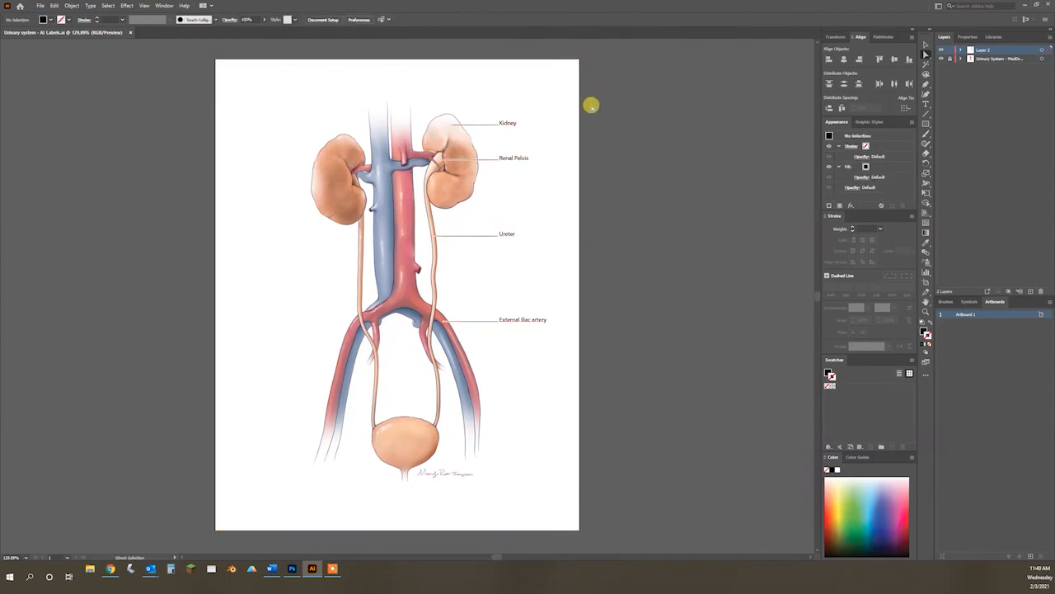
Step: In Illustrator, lock the invisible artboard-sized rectangle
{"action": "left_click", "coordinate": [579, 100]}
{"action": "left_click", "coordinate": [925, 43]}
{"action": "left_click", "coordinate": [72, 6]}
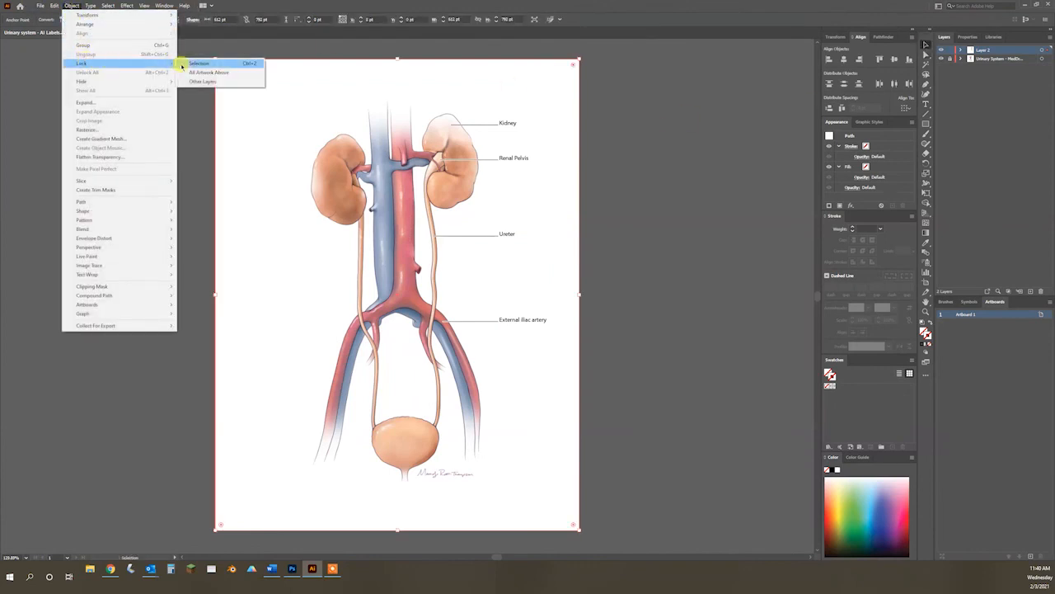
{"action": "left_click", "coordinate": [189, 64]}
Step: Move all four labels and their leader lines' label-side ends down about 57.5 pt, keeping the anatomy-side ends in place
{"action": "left_click", "coordinate": [924, 53]}
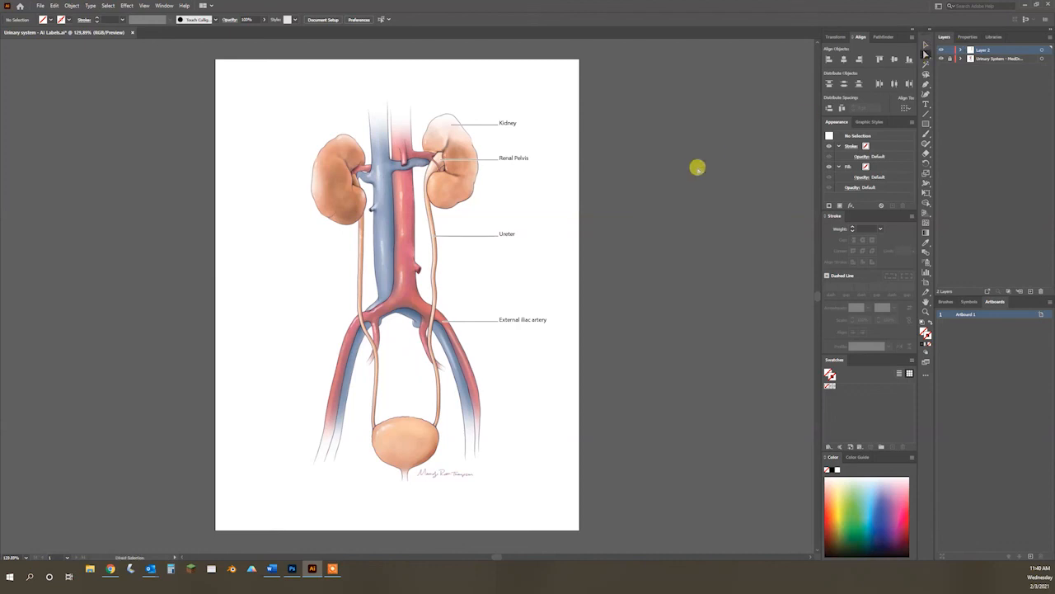
{"action": "key", "text": "ctrl+a"}
{"action": "key", "text": "Down"}
{"action": "key", "text": "Down"}
{"action": "key", "text": "Down"}
{"action": "key", "text": "Down"}
{"action": "key", "text": "Down"}
{"action": "key", "text": "Down"}
{"action": "key", "text": "Down"}
{"action": "key", "text": "Down"}
{"action": "key", "text": "Down"}
{"action": "key", "text": "Down"}
{"action": "key", "text": "Down"}
{"action": "key", "text": "Down"}
{"action": "key", "text": "Down"}
{"action": "key", "text": "Down"}
{"action": "key", "text": "Down"}
{"action": "key", "text": "Down"}
{"action": "key", "text": "Down"}
{"action": "key", "text": "Down"}
{"action": "key", "text": "Down"}
{"action": "key", "text": "Down"}
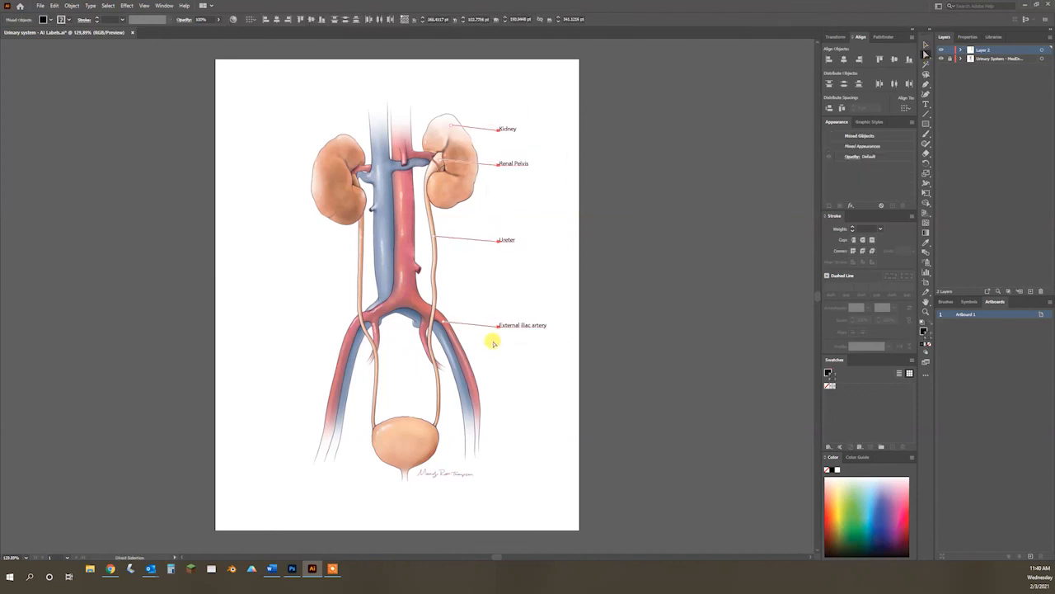
{"action": "key", "text": "Down"}
{"action": "key", "text": "Down"}
{"action": "key", "text": "Down"}
{"action": "key", "text": "Down"}
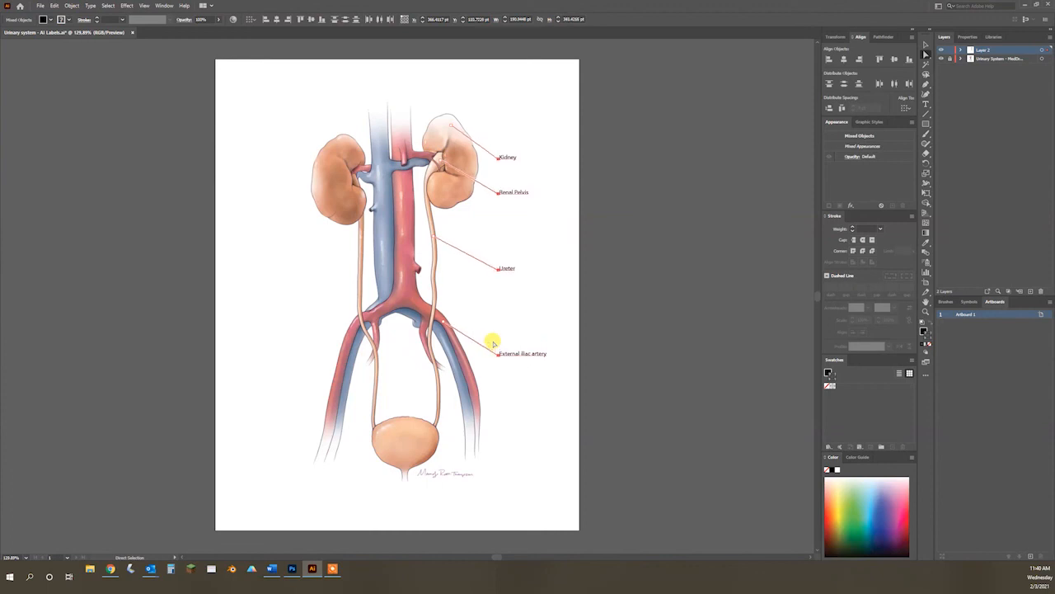
{"action": "left_click", "coordinate": [699, 330]}
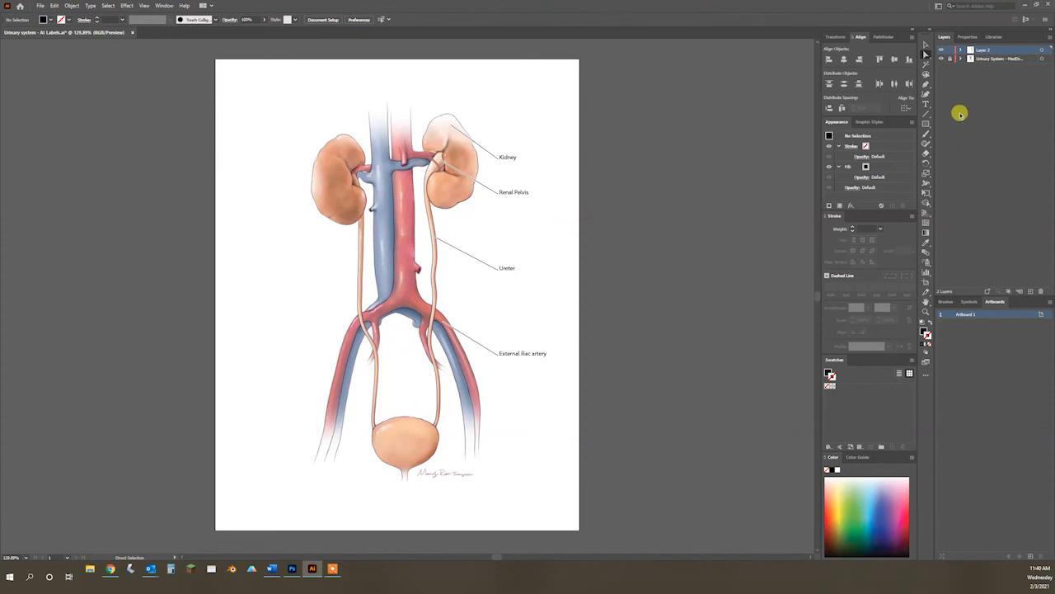
Step: Replace the External iliac artery leader line with a copy of the angled Ureter leader line
{"action": "left_click", "coordinate": [926, 44]}
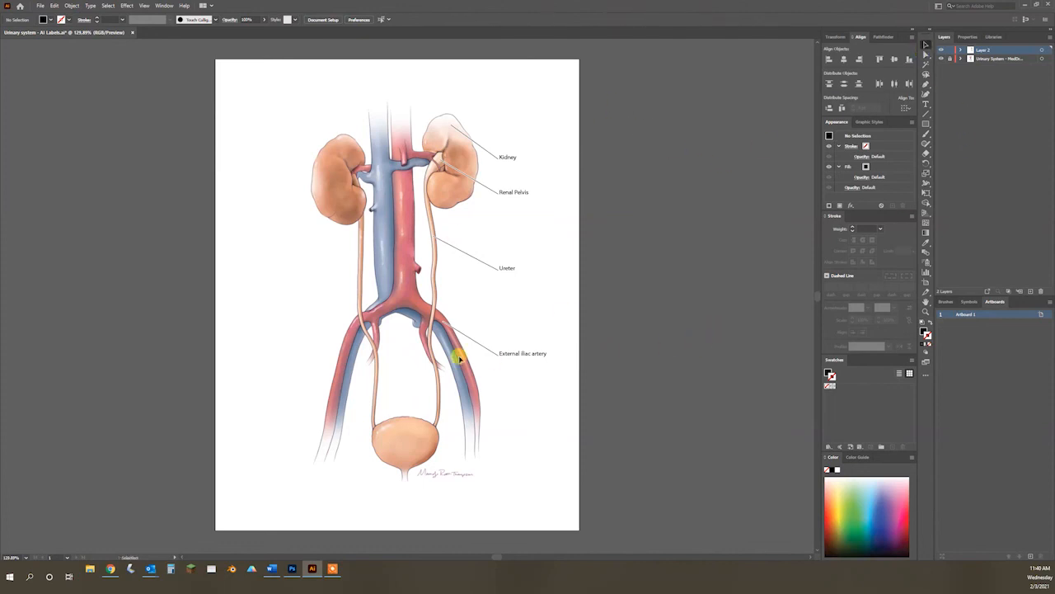
{"action": "mouse_move", "coordinate": [468, 338]}
{"action": "left_mouse_down"}
{"action": "mouse_move", "coordinate": [467, 255]}
{"action": "mouse_move", "coordinate": [463, 337]}
{"action": "left_mouse_up"}
{"action": "key", "text": "a"}
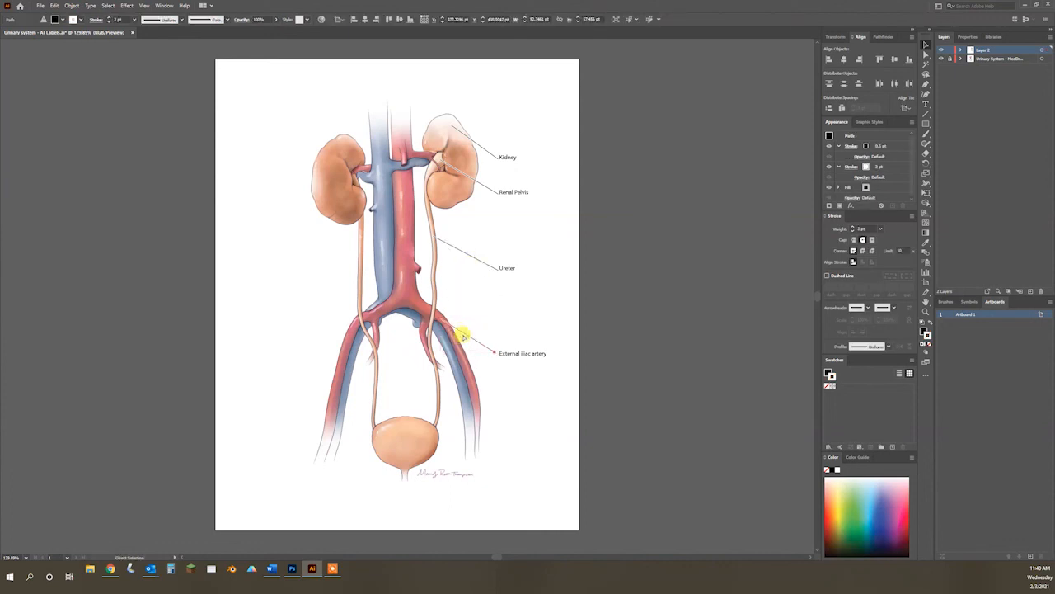
{"action": "key", "text": "ctrl+z"}
{"action": "key", "text": "ctrl+z"}
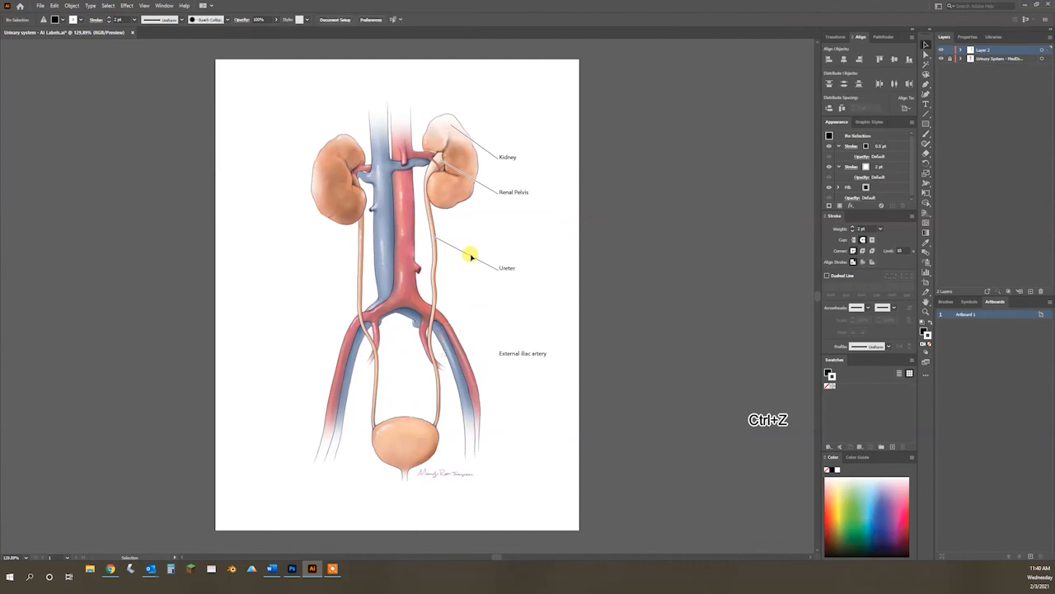
{"action": "left_click", "coordinate": [472, 259]}
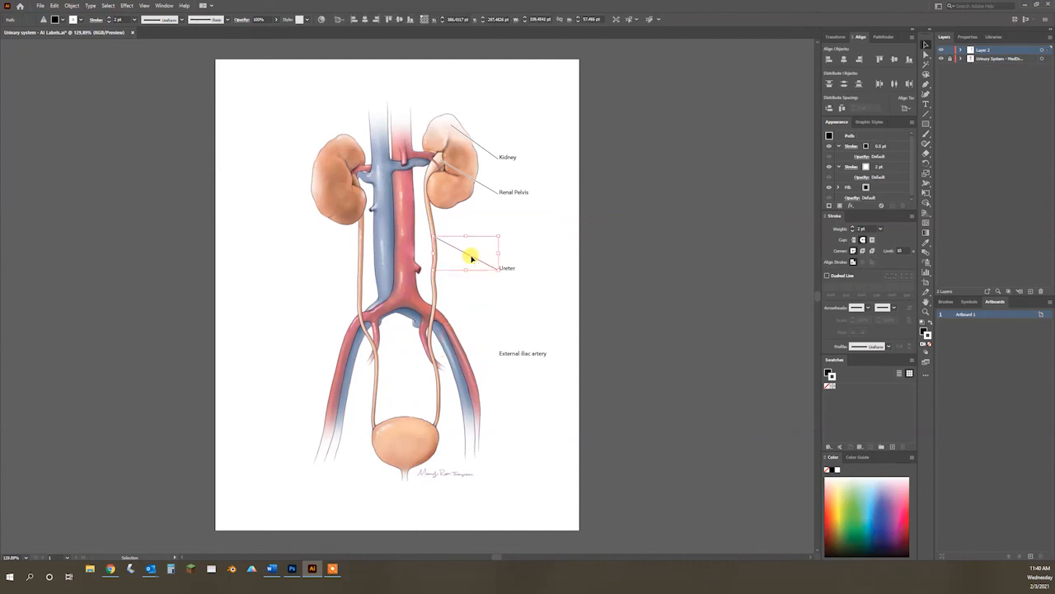
{"action": "left_click_drag", "start_coordinate": [472, 259], "coordinate": [463, 339]}
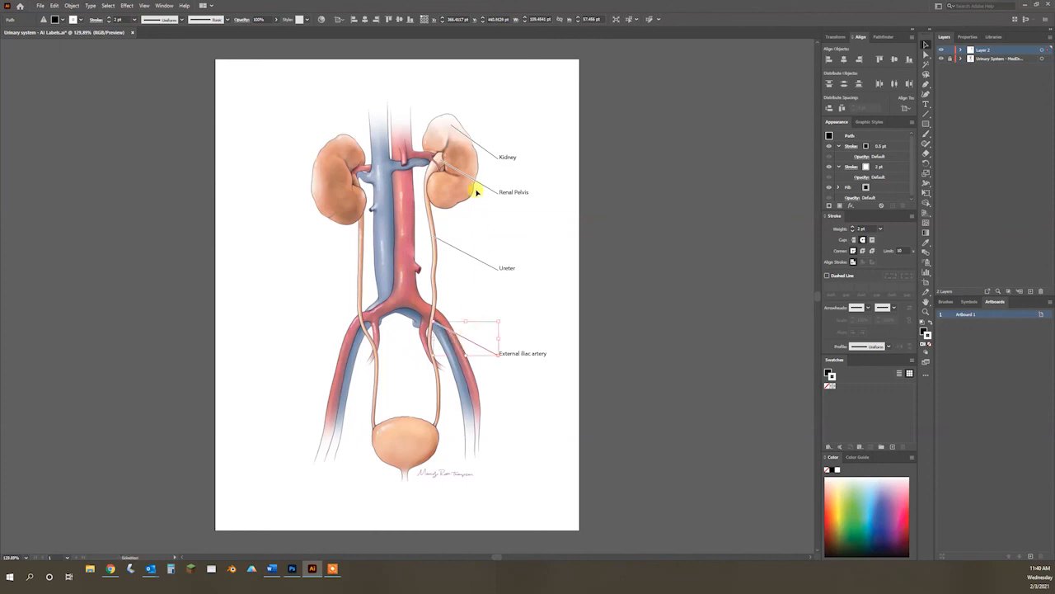
Step: Replace the Renal Pelvis and Kidney leader lines with copies of the angled Ureter leader line
{"action": "left_click", "coordinate": [497, 159]}
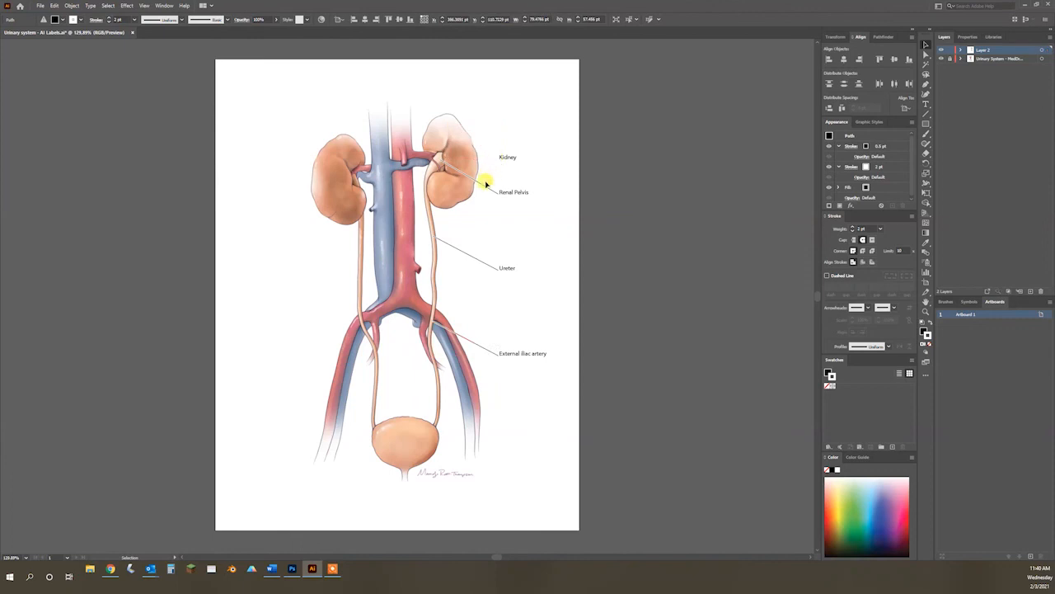
{"action": "left_click", "coordinate": [478, 261]}
{"action": "left_click_drag", "start_coordinate": [478, 262], "coordinate": [487, 188]}
{"action": "left_click_drag", "start_coordinate": [487, 180], "coordinate": [487, 153]}
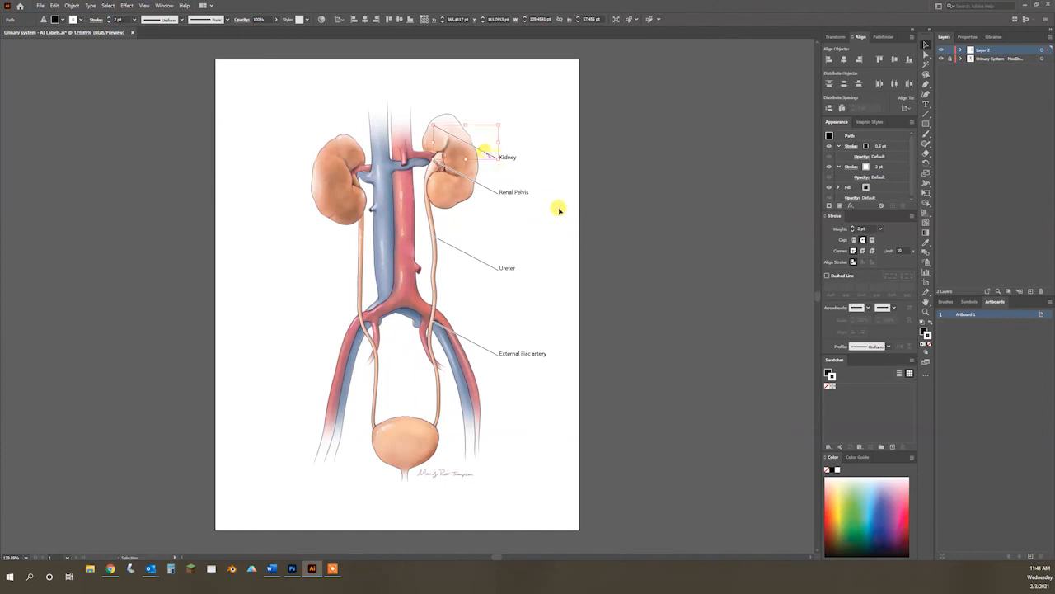
{"action": "left_click", "coordinate": [601, 185]}
Step: Nudge the Renal Pelvis label together with its leader line slightly up
{"action": "left_click_drag", "start_coordinate": [555, 189], "coordinate": [493, 221]}
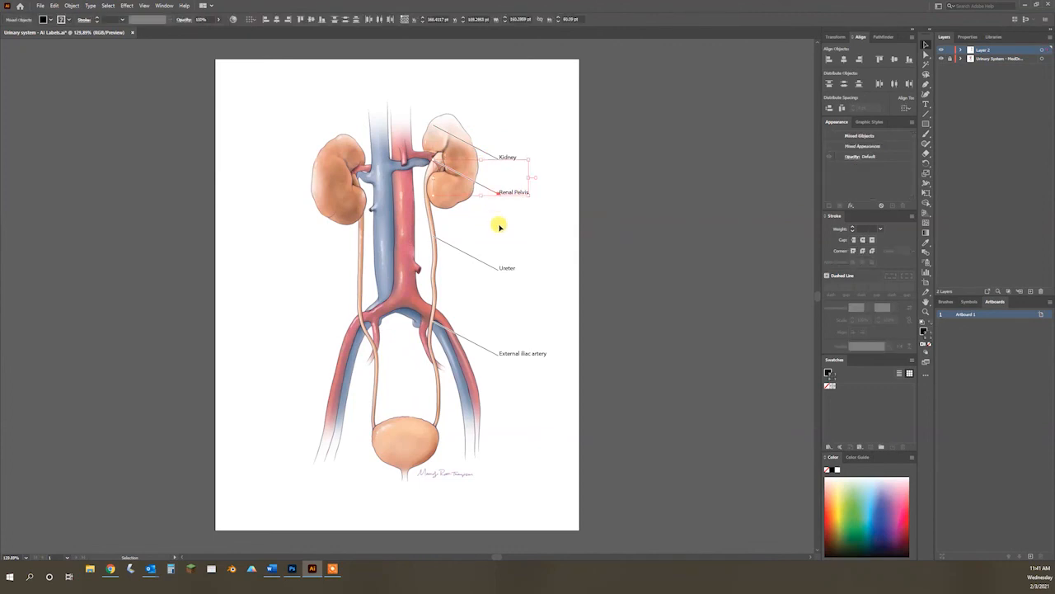
{"action": "key", "text": "Up"}
{"action": "key", "text": "Up"}
{"action": "key", "text": "Up"}
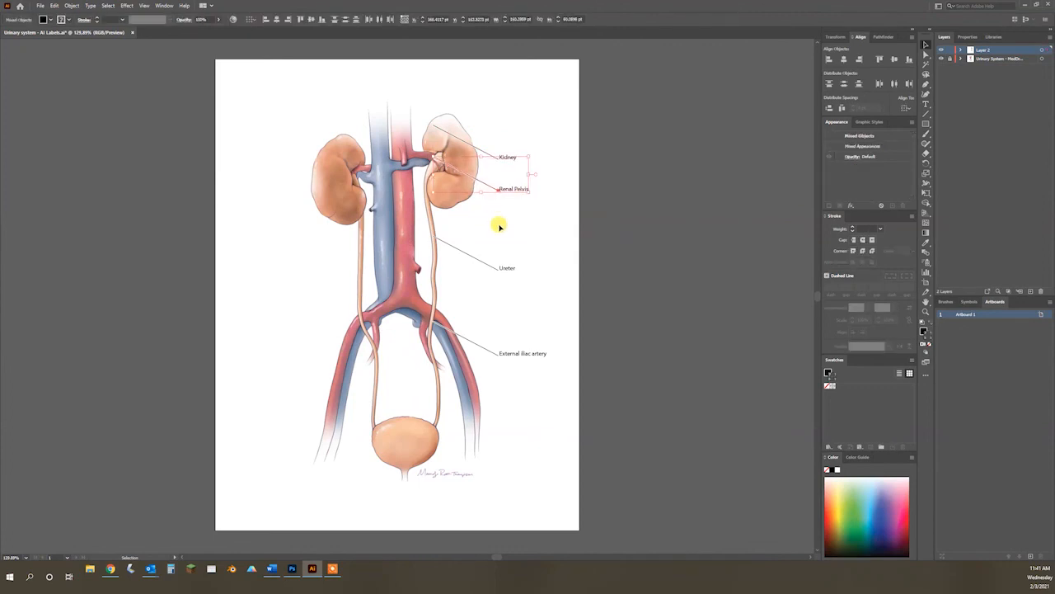
{"action": "left_click", "coordinate": [605, 215]}
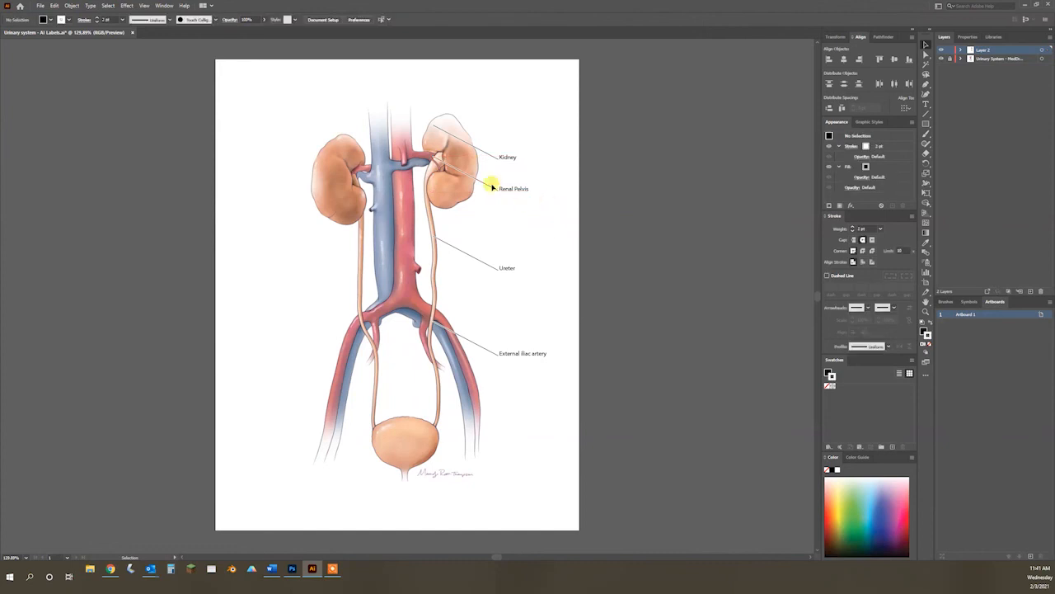
Step: Shorten the Kidney and External iliac artery leader lines by adding anchor points partway along them and deleting the outer segments
{"action": "left_click", "coordinate": [460, 140]}
{"action": "key", "text": "plus"}
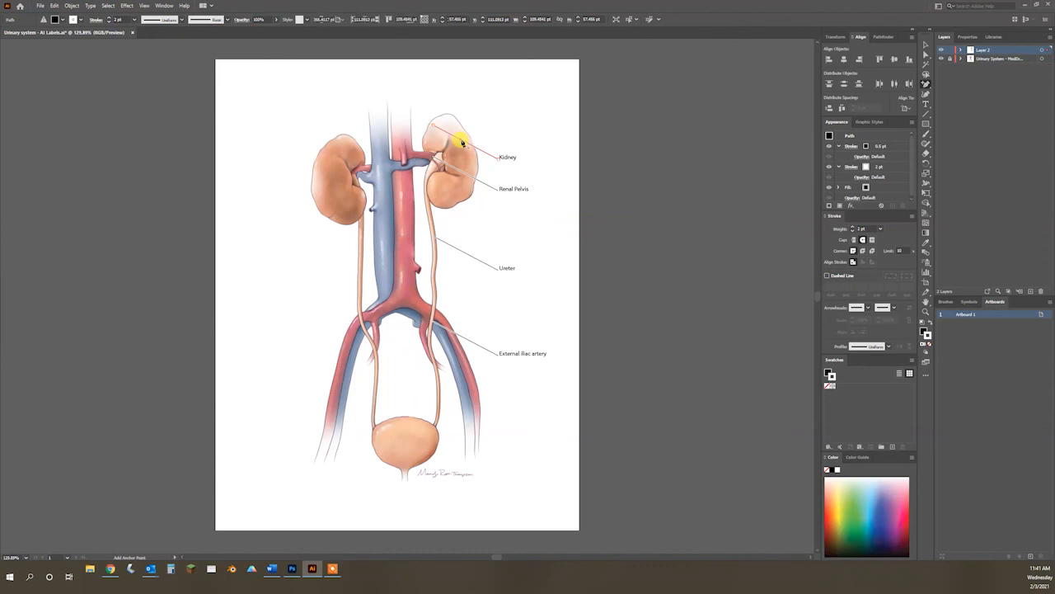
{"action": "left_click", "coordinate": [461, 141]}
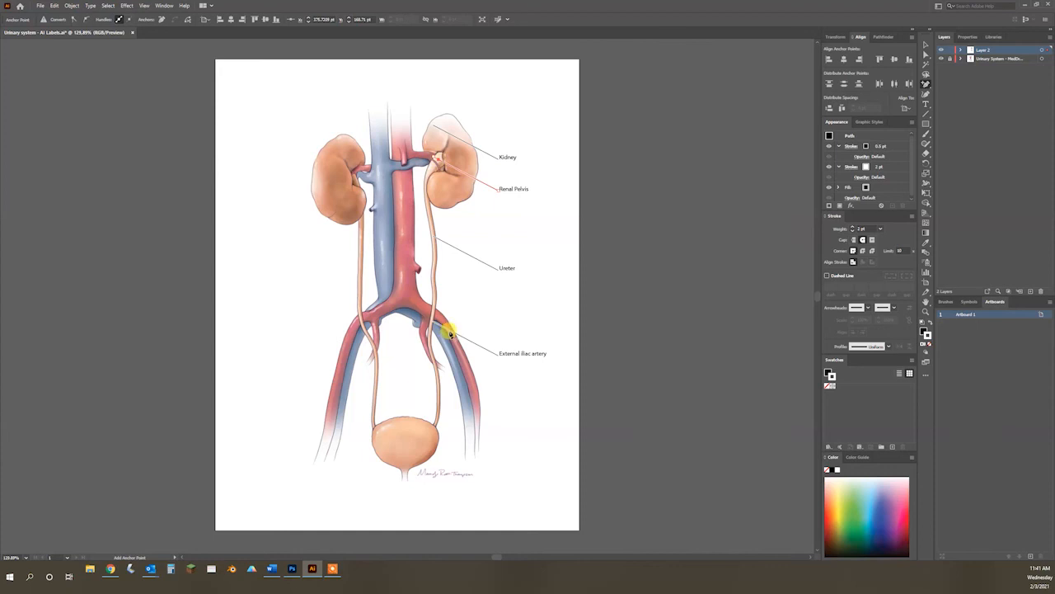
{"action": "key", "text": "a"}
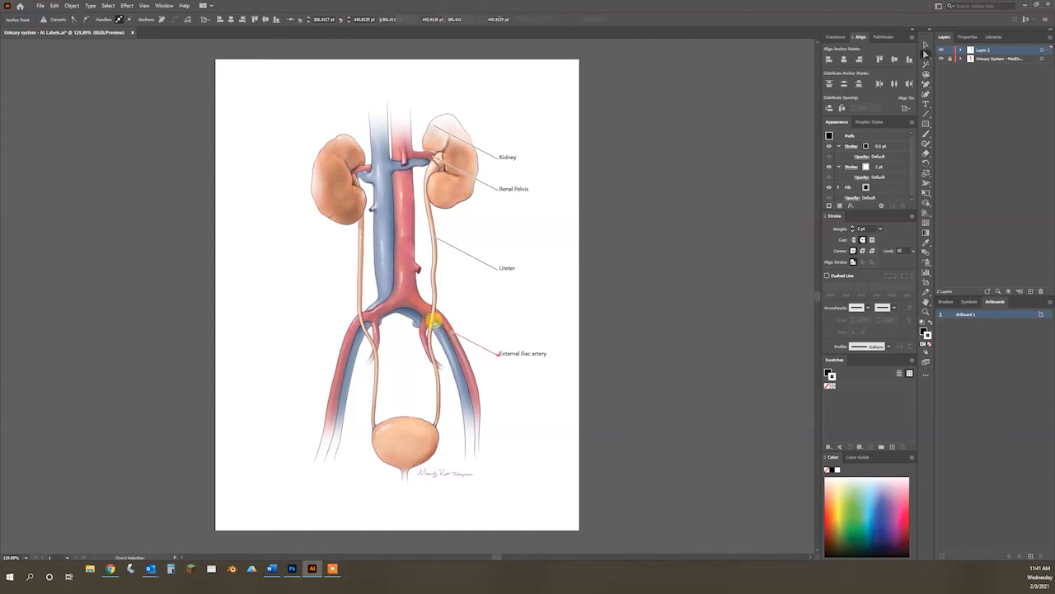
{"action": "left_click", "coordinate": [432, 323]}
{"action": "left_click", "coordinate": [432, 126]}
{"action": "left_click", "coordinate": [567, 214]}
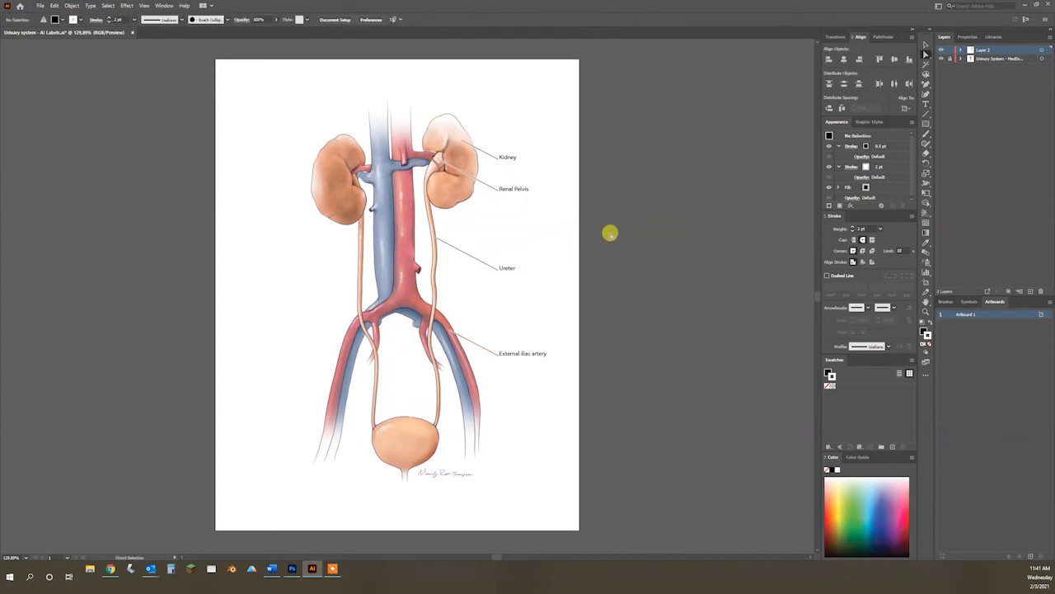
Step: Hide the illustration layer, save the labels file, and switch to Photoshop to check the labels over the artwork
{"action": "left_click", "coordinate": [941, 59]}
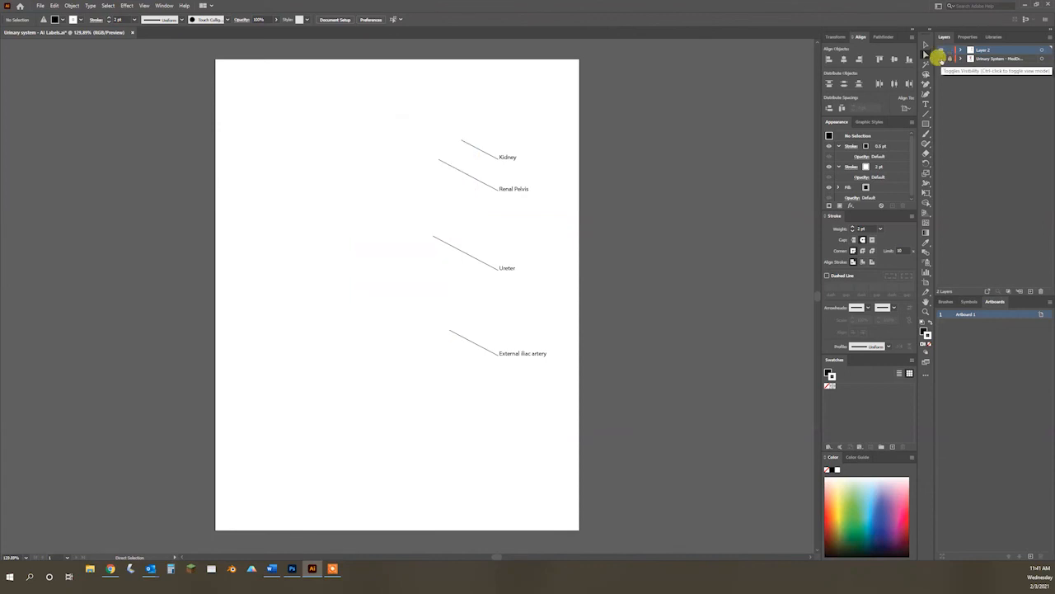
{"action": "left_click", "coordinate": [940, 59]}
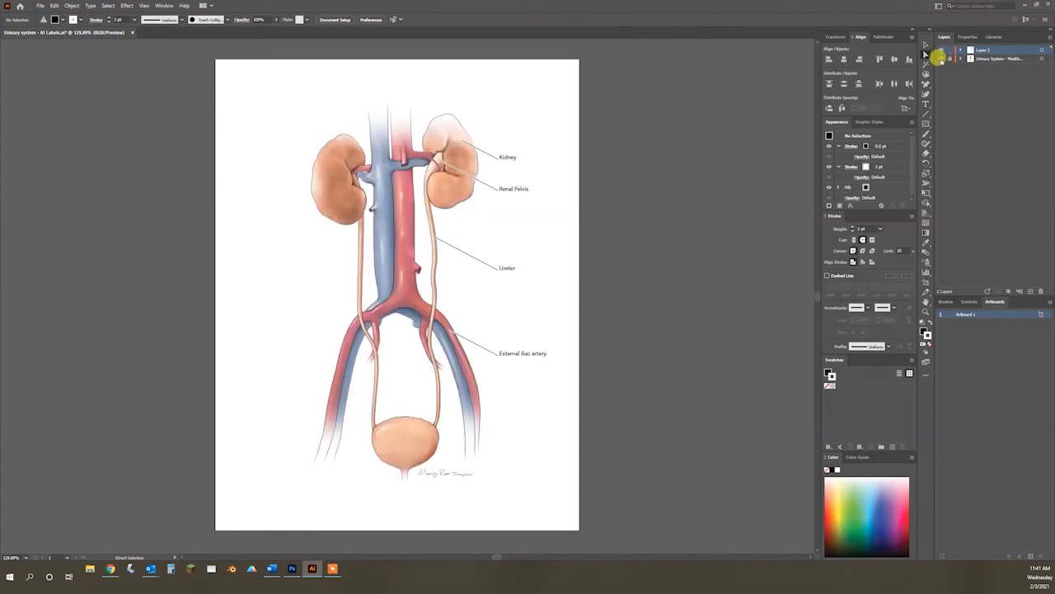
{"action": "left_click", "coordinate": [941, 58]}
{"action": "key", "text": "ctrl+s"}
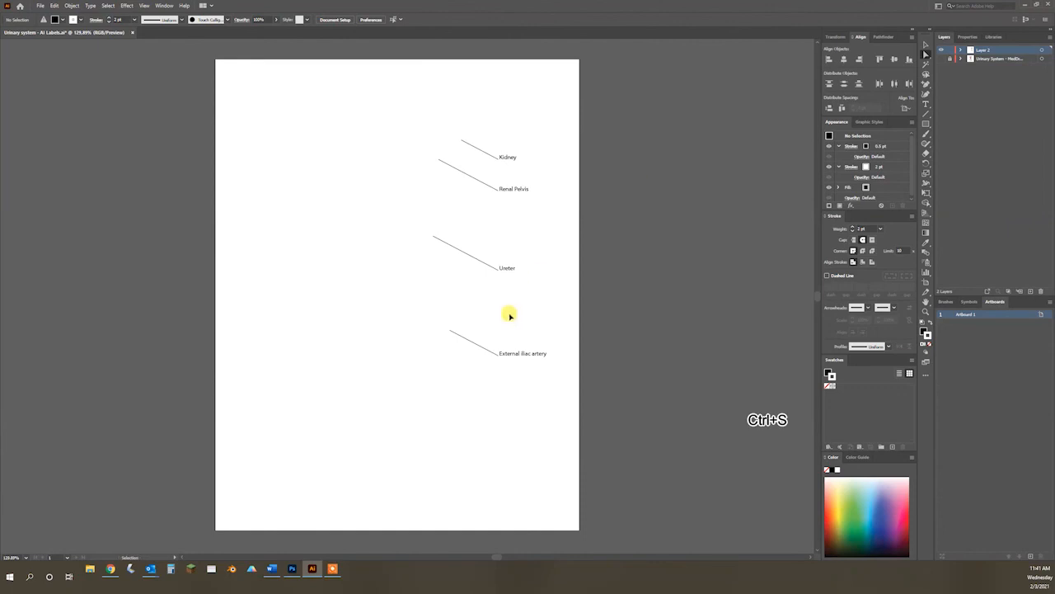
{"action": "left_click", "coordinate": [293, 569]}
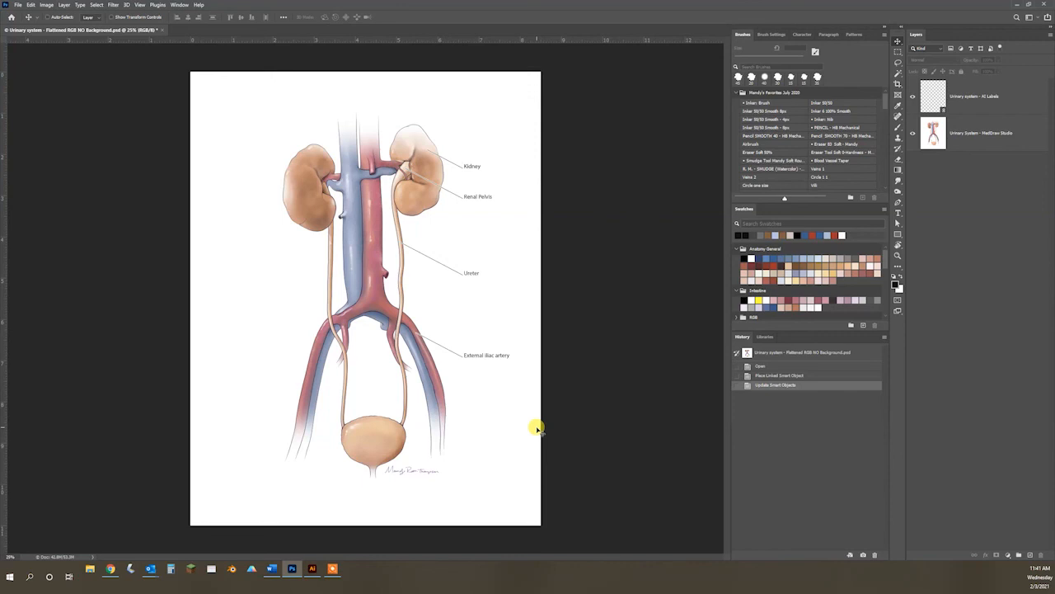
Step: Return to Illustrator and group each of the four labels with its own leader line
{"action": "left_click", "coordinate": [312, 568]}
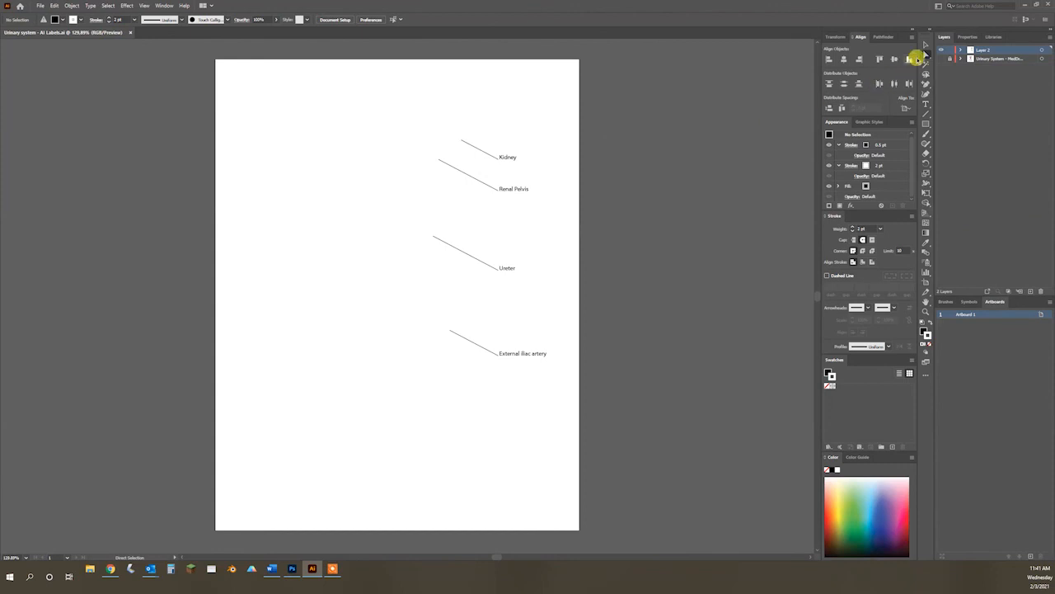
{"action": "left_click", "coordinate": [925, 44]}
{"action": "left_click", "coordinate": [507, 158]}
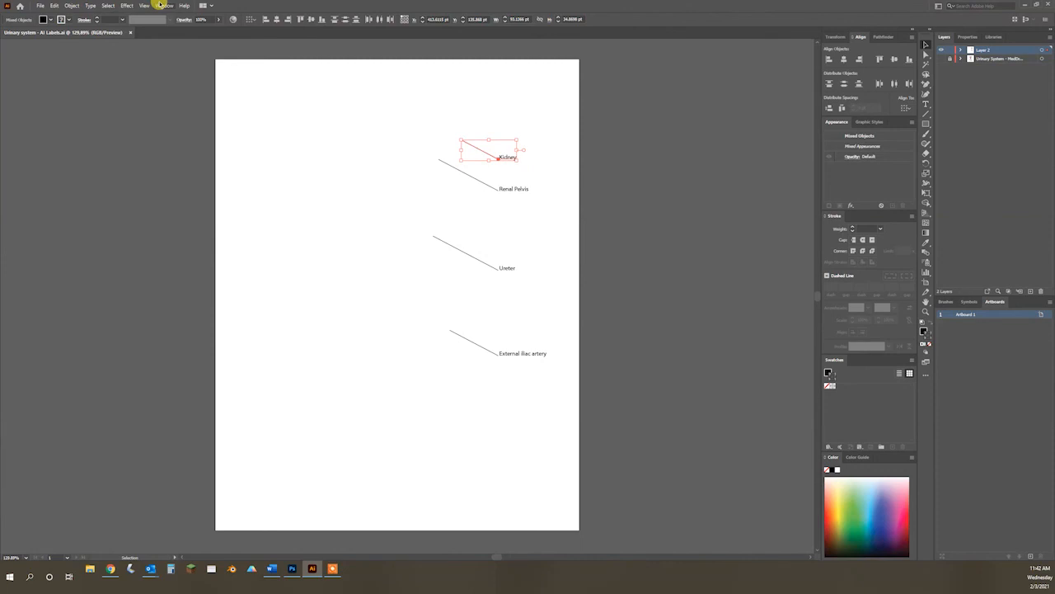
{"action": "left_click", "coordinate": [71, 6]}
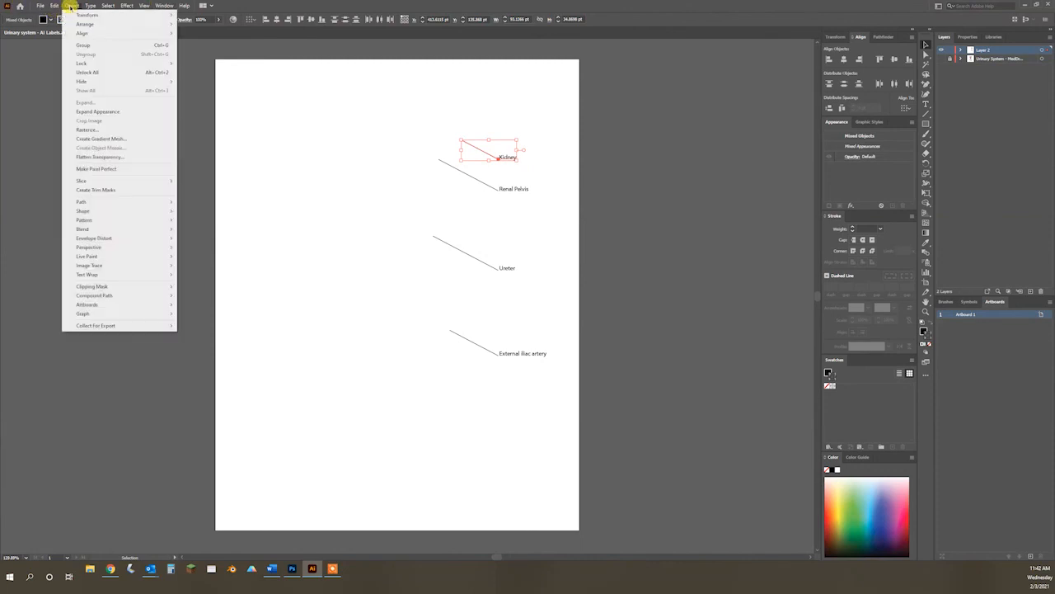
{"action": "left_click", "coordinate": [82, 45]}
{"action": "left_click_drag", "start_coordinate": [537, 183], "coordinate": [490, 196]}
{"action": "key", "text": "ctrl+g"}
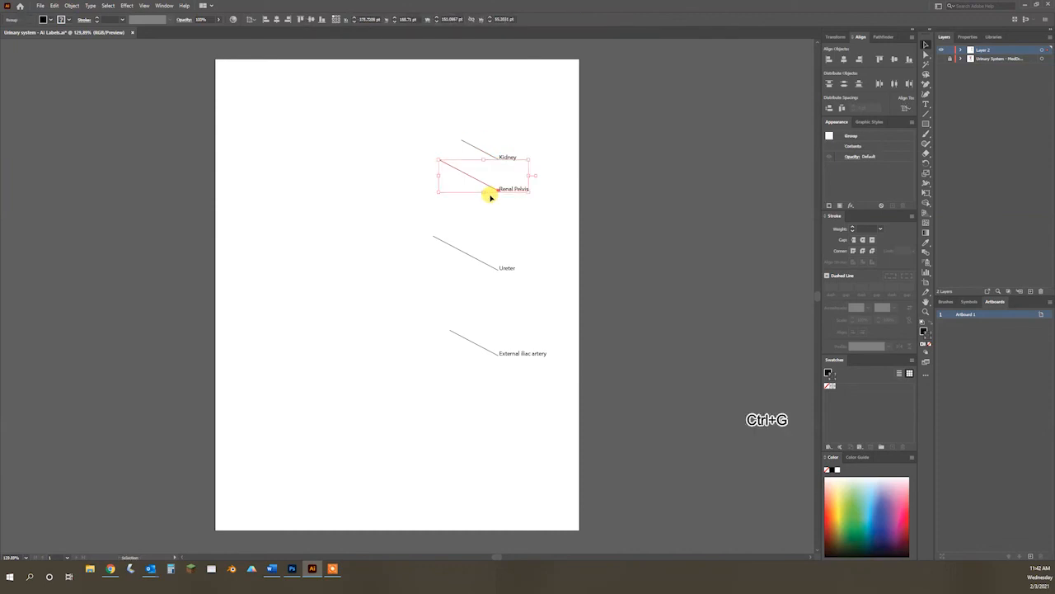
{"action": "left_click_drag", "start_coordinate": [504, 279], "coordinate": [497, 269]}
{"action": "key", "text": "ctrl+g"}
{"action": "left_click_drag", "start_coordinate": [487, 371], "coordinate": [496, 357]}
{"action": "key", "text": "ctrl+g"}
{"action": "left_click", "coordinate": [622, 272]}
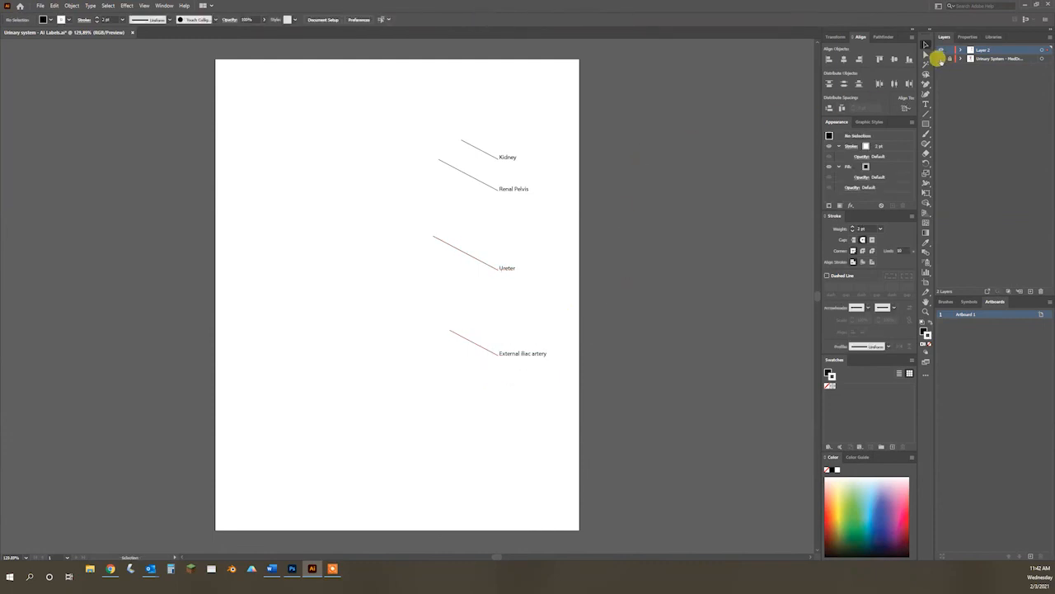
Step: Show the illustration layer and try distributing the four label groups vertically by their bottom edges, shifting them up to fit the renal pelvis
{"action": "left_click", "coordinate": [940, 59]}
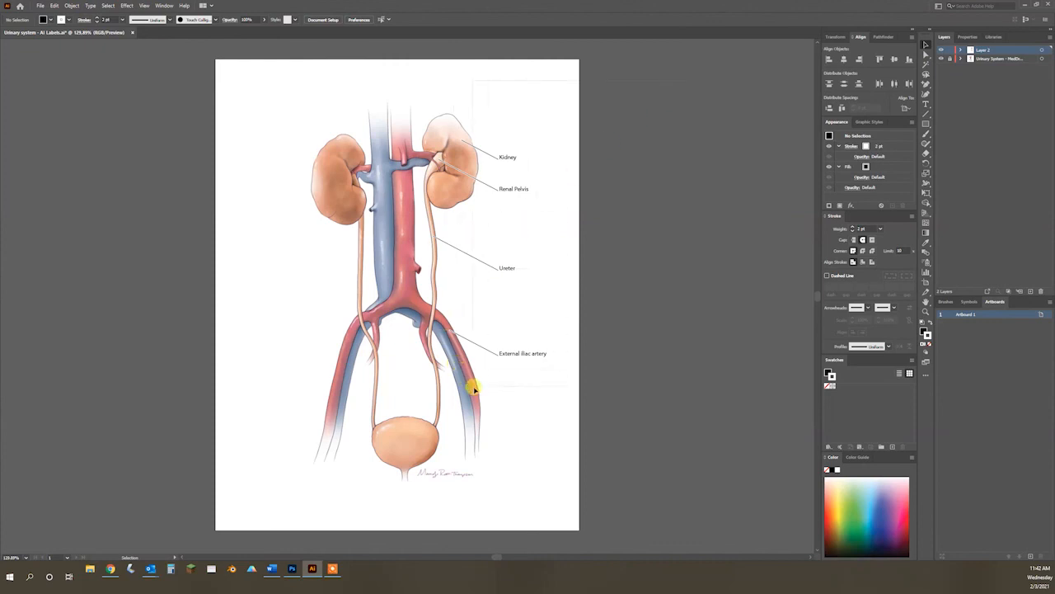
{"action": "left_click", "coordinate": [493, 362]}
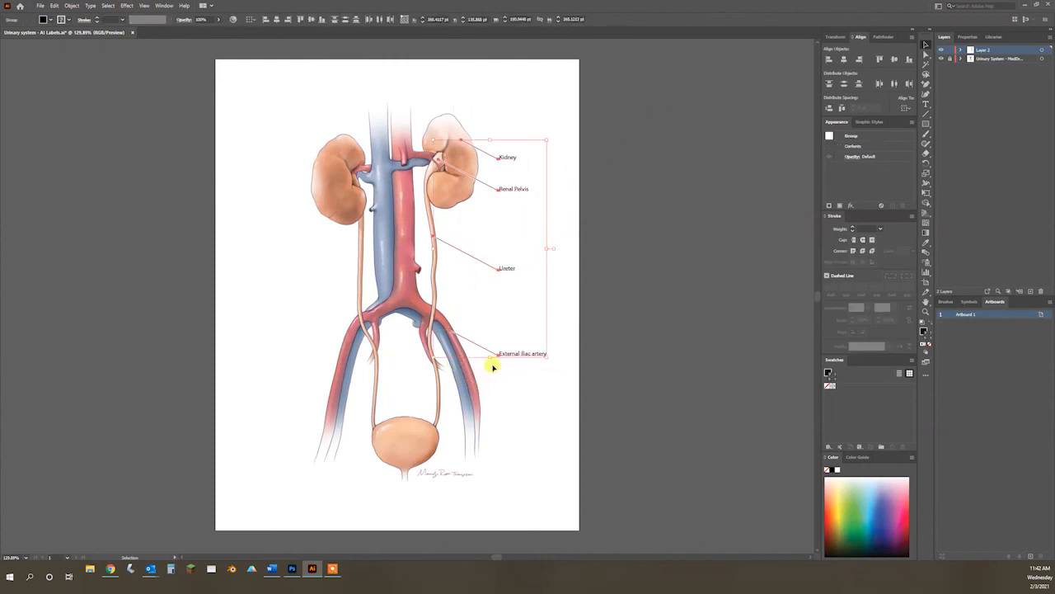
{"action": "left_click", "coordinate": [355, 21]}
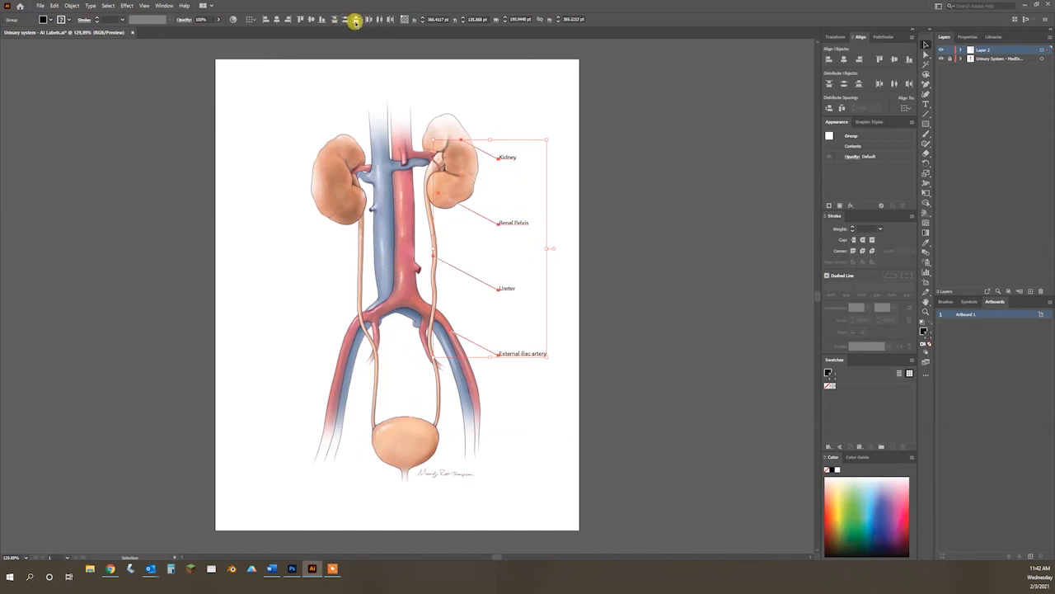
{"action": "left_click_drag", "start_coordinate": [518, 225], "coordinate": [523, 191]}
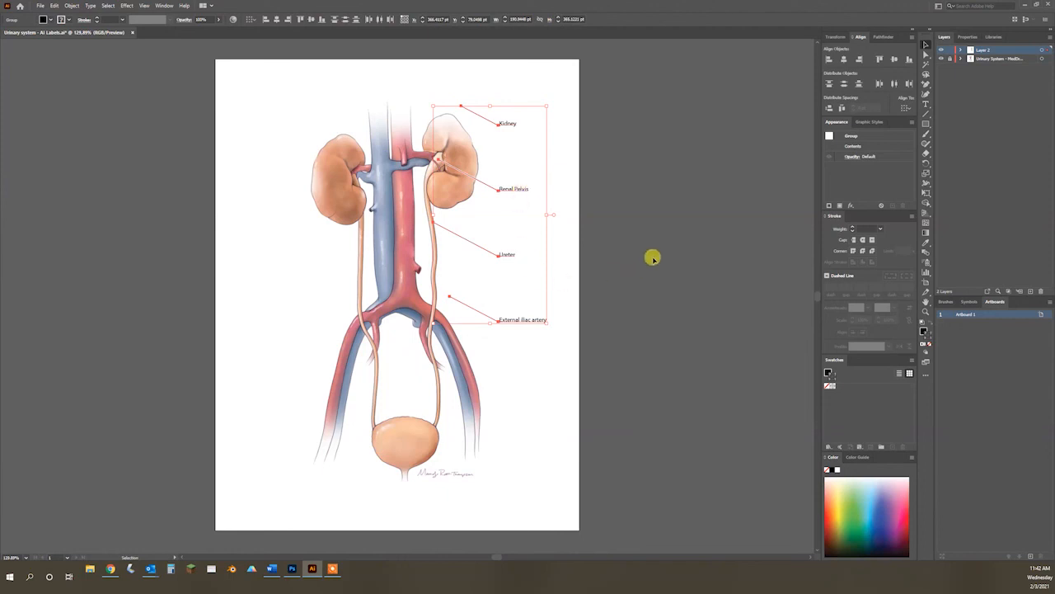
{"action": "left_click", "coordinate": [678, 250]}
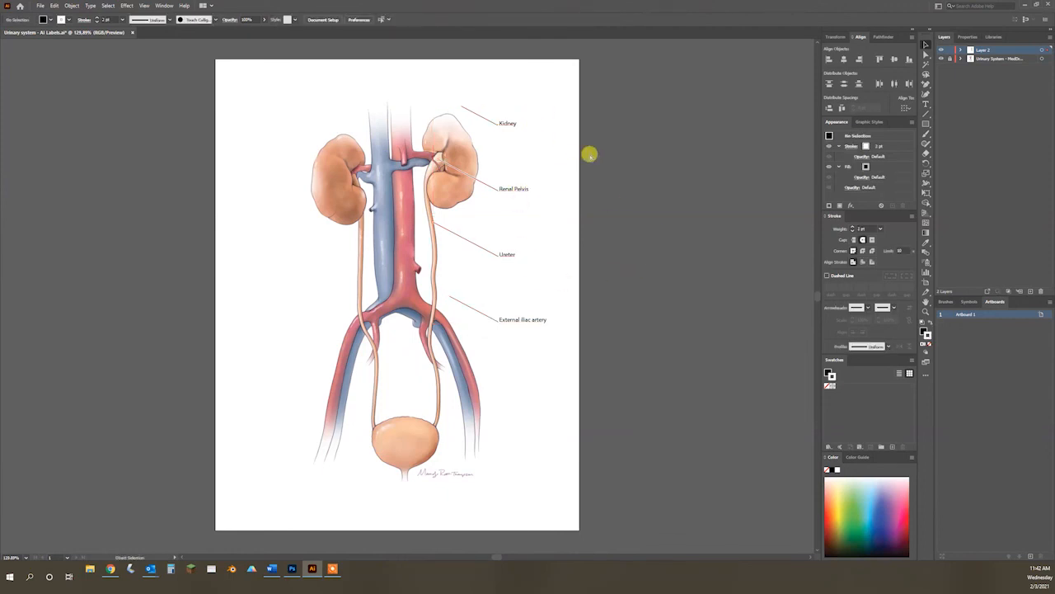
Step: Undo the upward move and the vertical distribution of the label groups
{"action": "key", "text": "ctrl+z"}
{"action": "key", "text": "ctrl+z"}
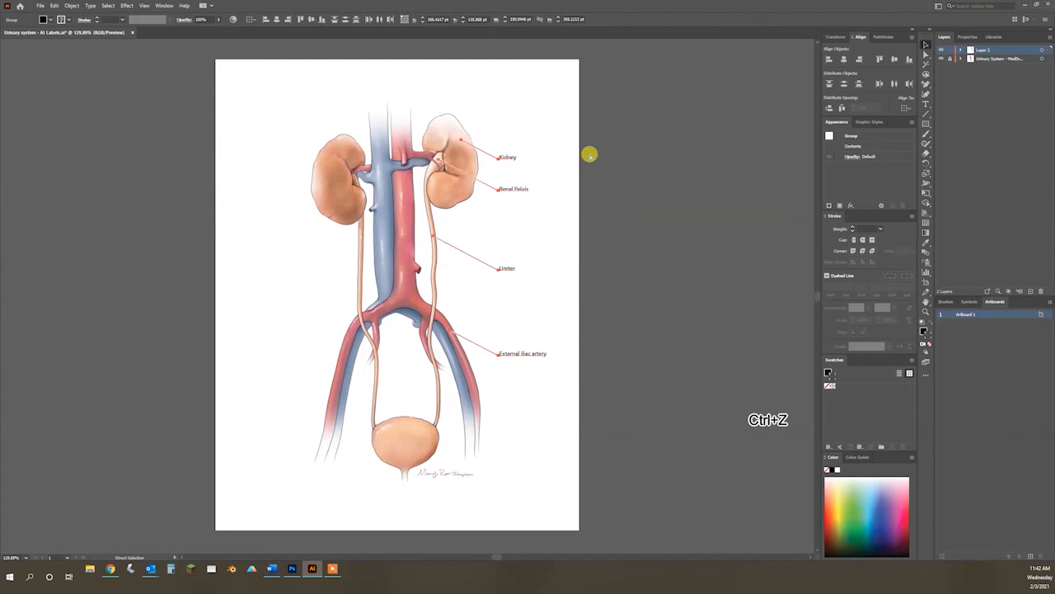
{"action": "left_click", "coordinate": [628, 163]}
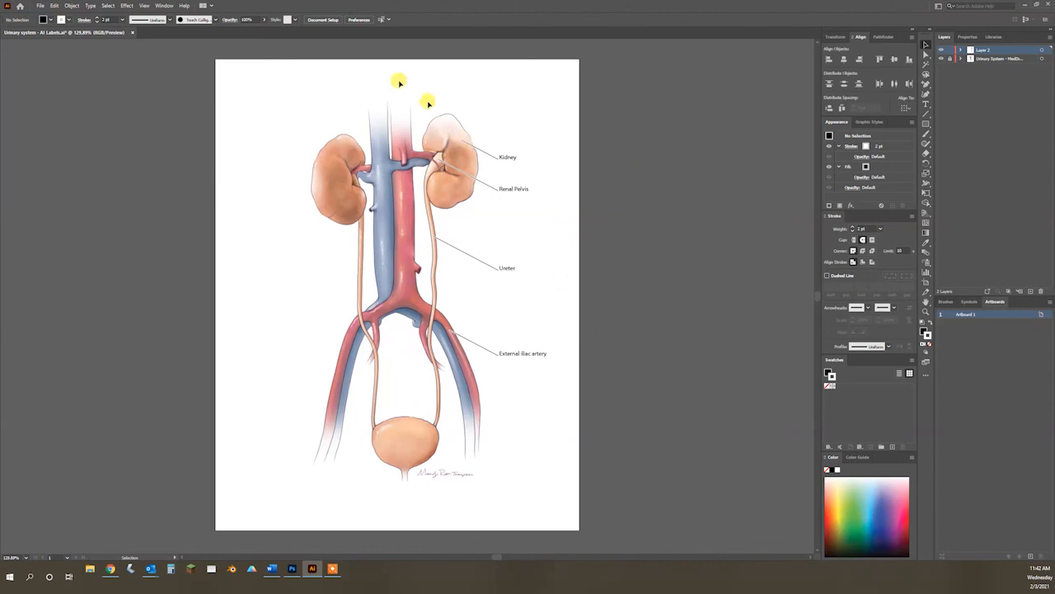
Step: Hide the illustration layer in the labels file and update all modified content for the linked AI Labels smart object in Photoshop
{"action": "left_click", "coordinate": [291, 568]}
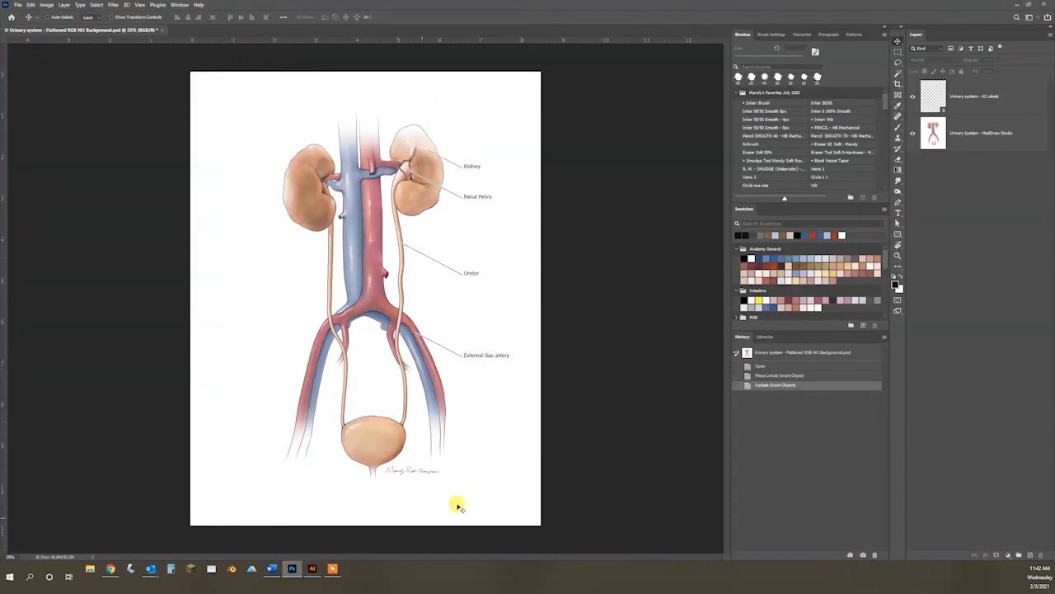
{"action": "left_click", "coordinate": [313, 568]}
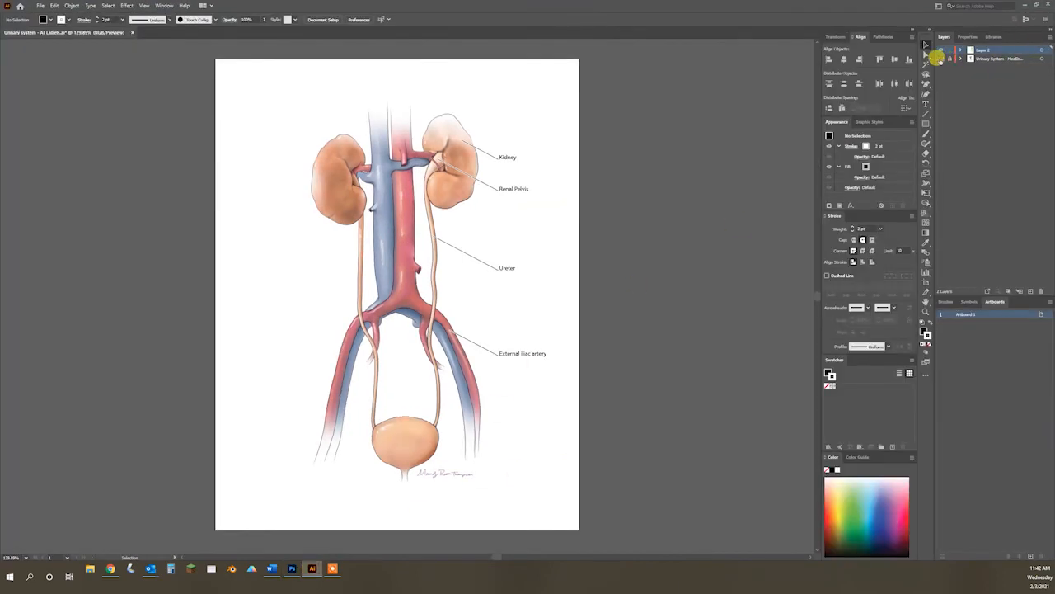
{"action": "left_click", "coordinate": [940, 58]}
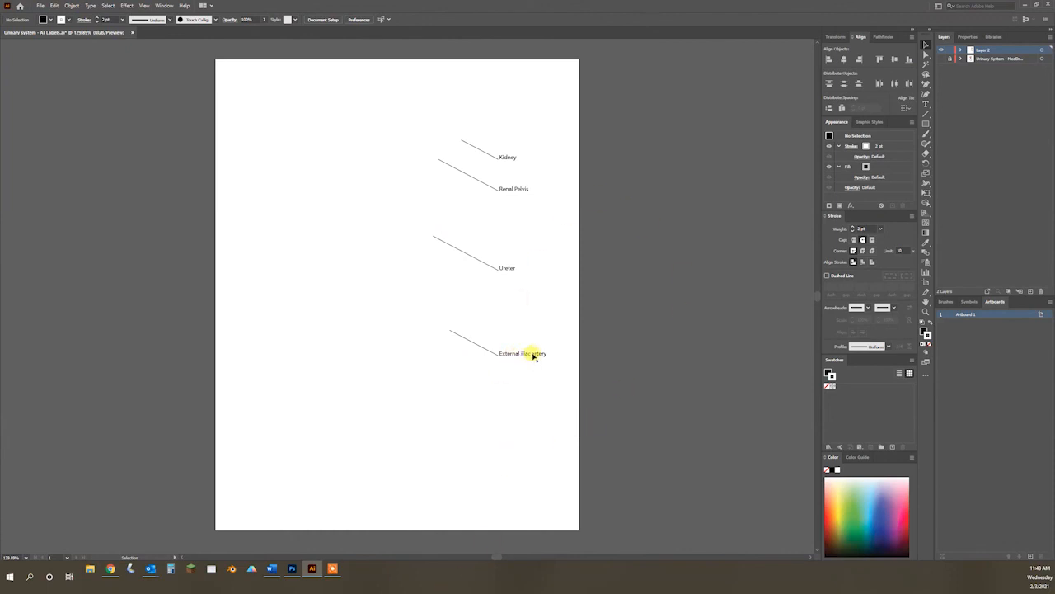
{"action": "left_click", "coordinate": [294, 568]}
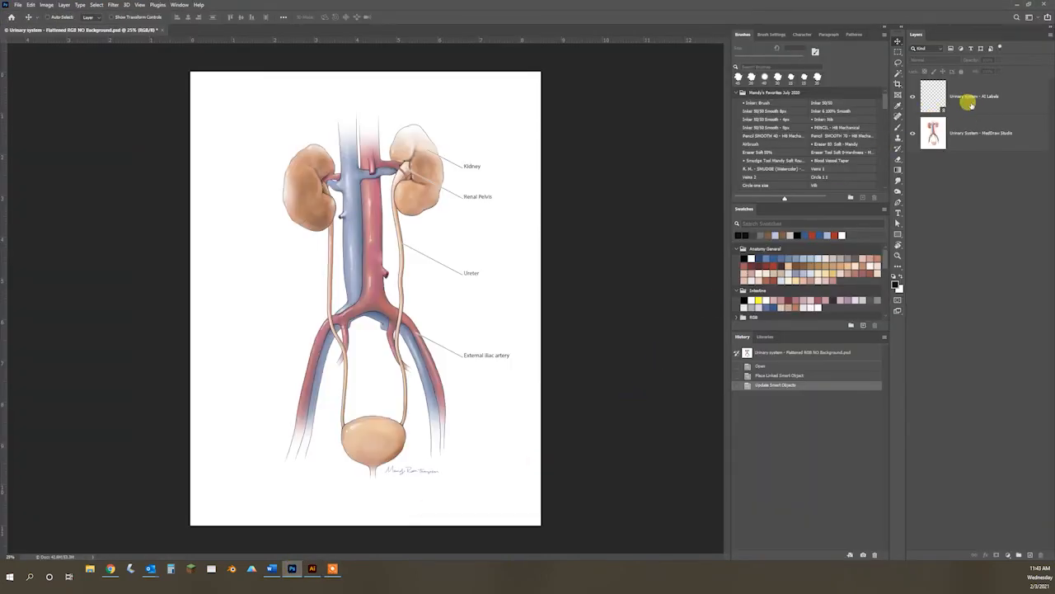
{"action": "right_click", "coordinate": [971, 104]}
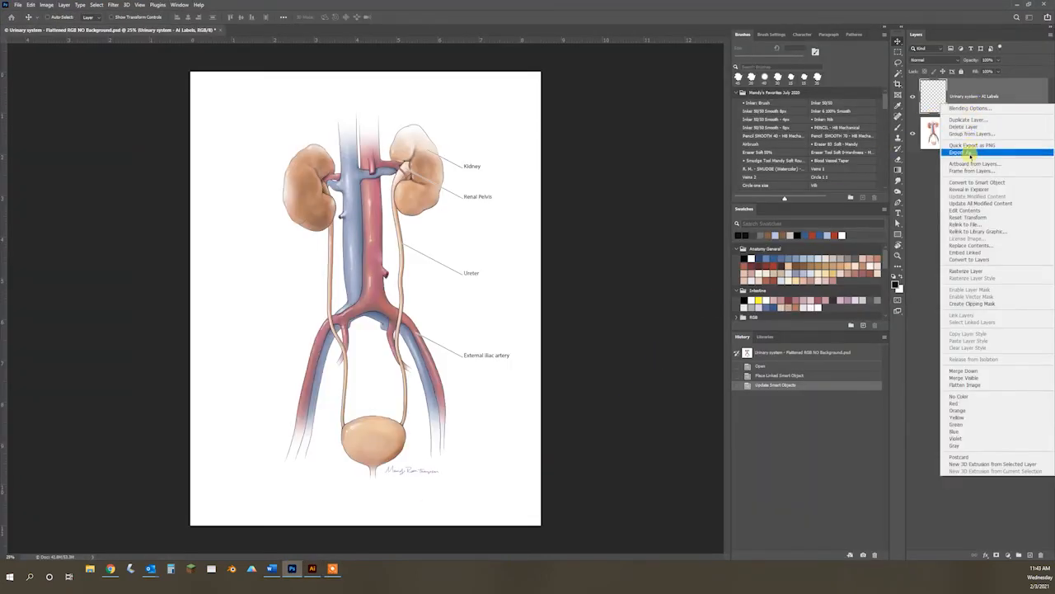
{"action": "left_click", "coordinate": [977, 204]}
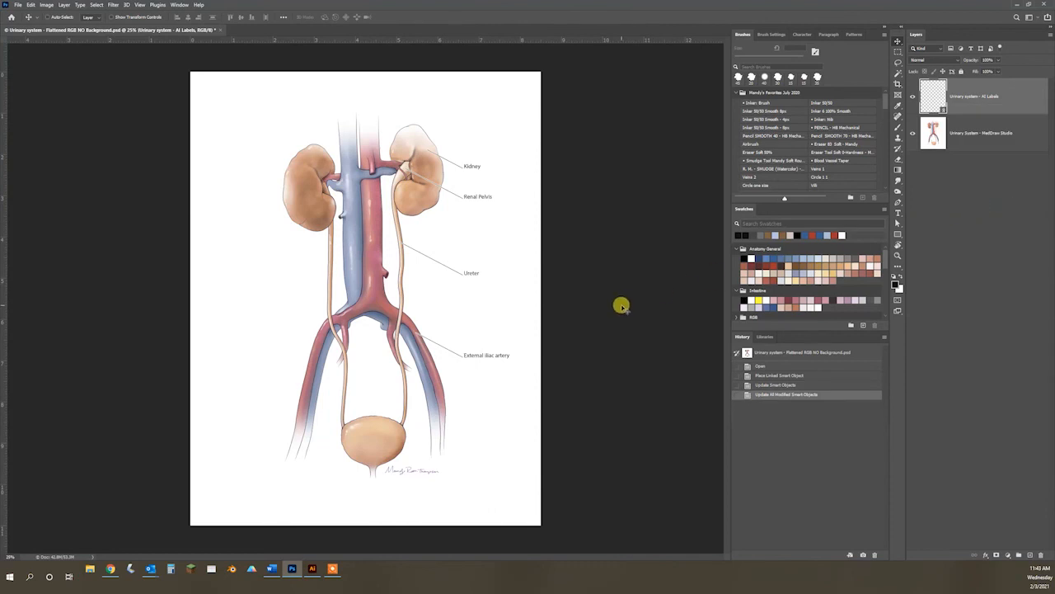